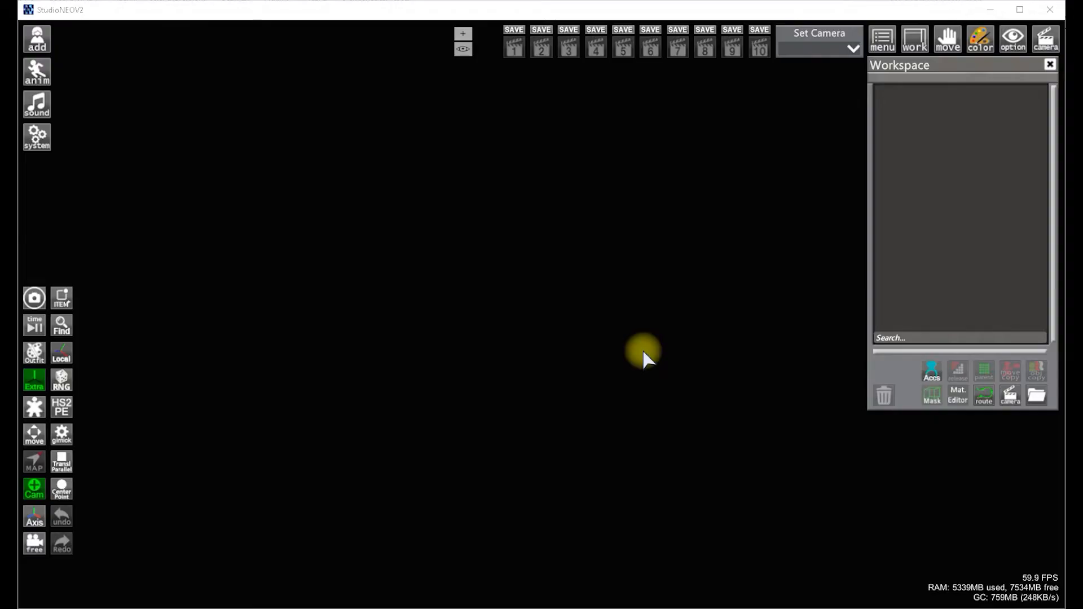
Add the female character Type 2 DBLin to the scene
click(36, 39)
click(277, 207)
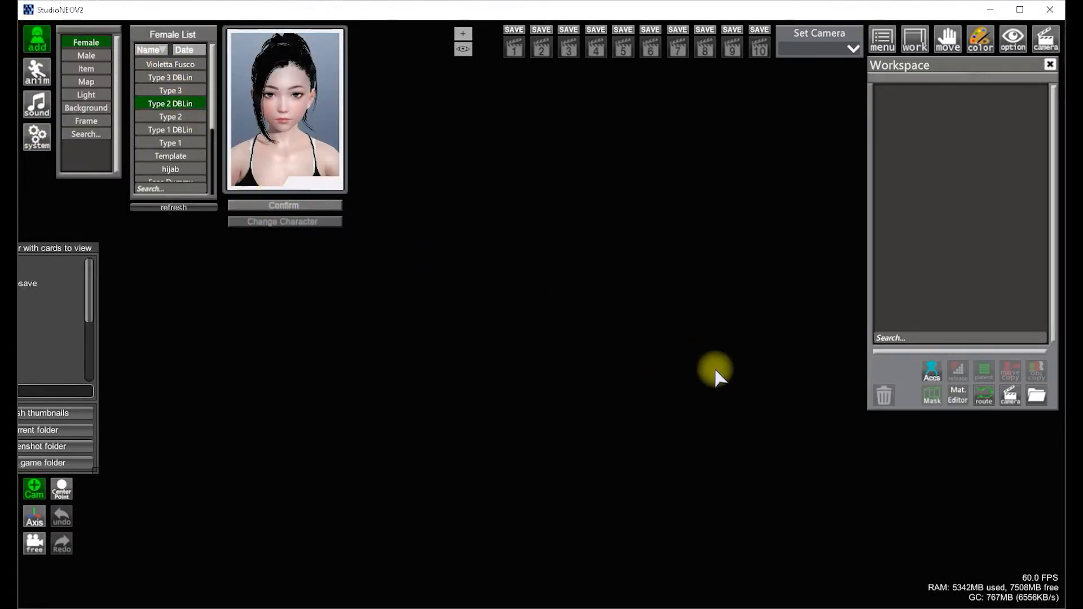
click(228, 568)
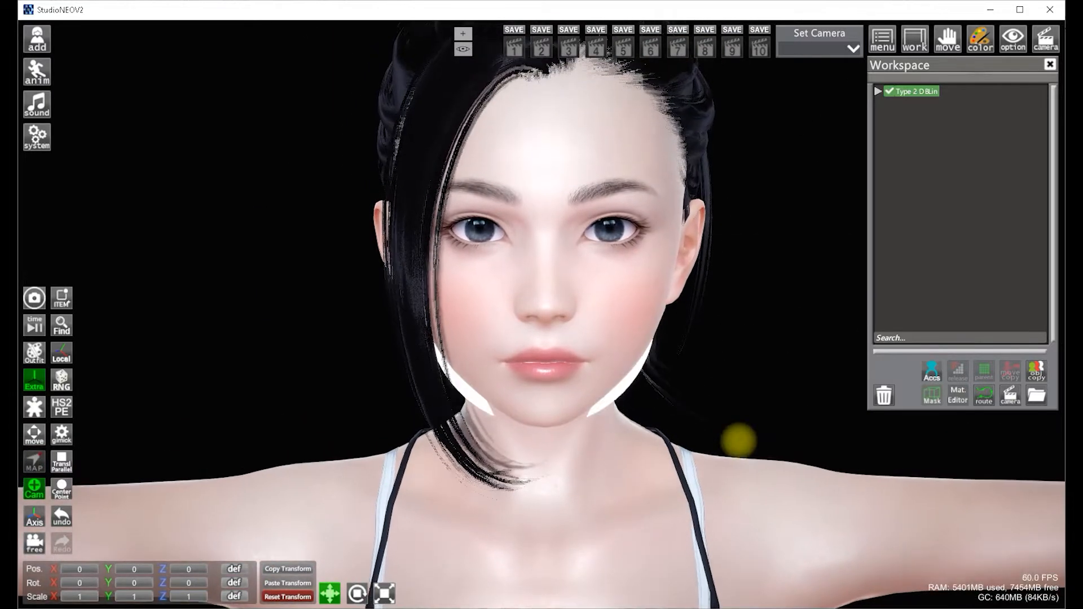
Open HS2PE advanced mode on Blend Shapes and open the Save/Load preset list
click(61, 407)
click(850, 399)
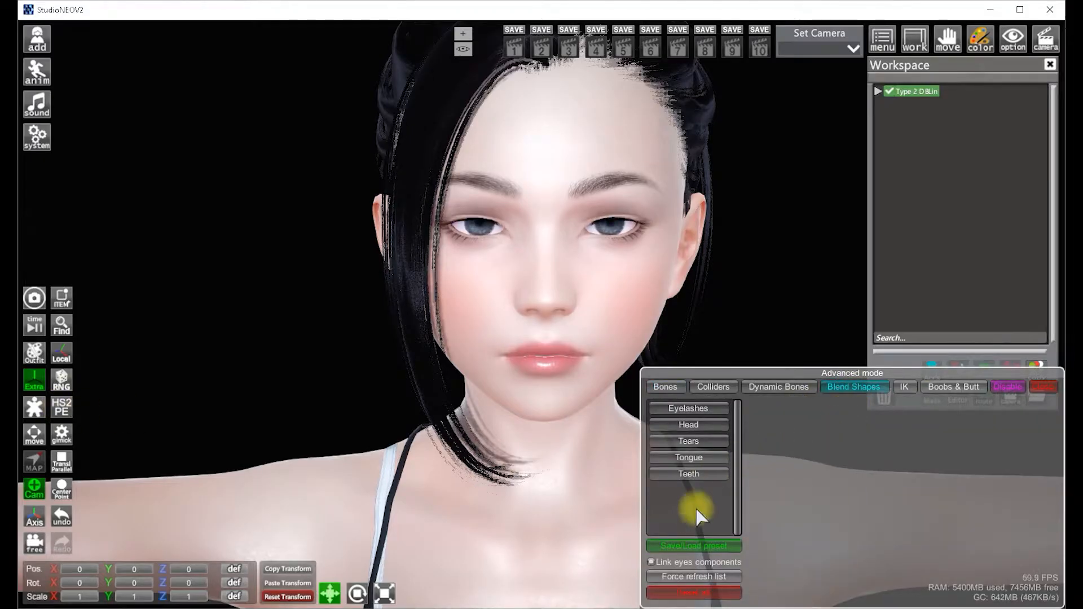
click(695, 545)
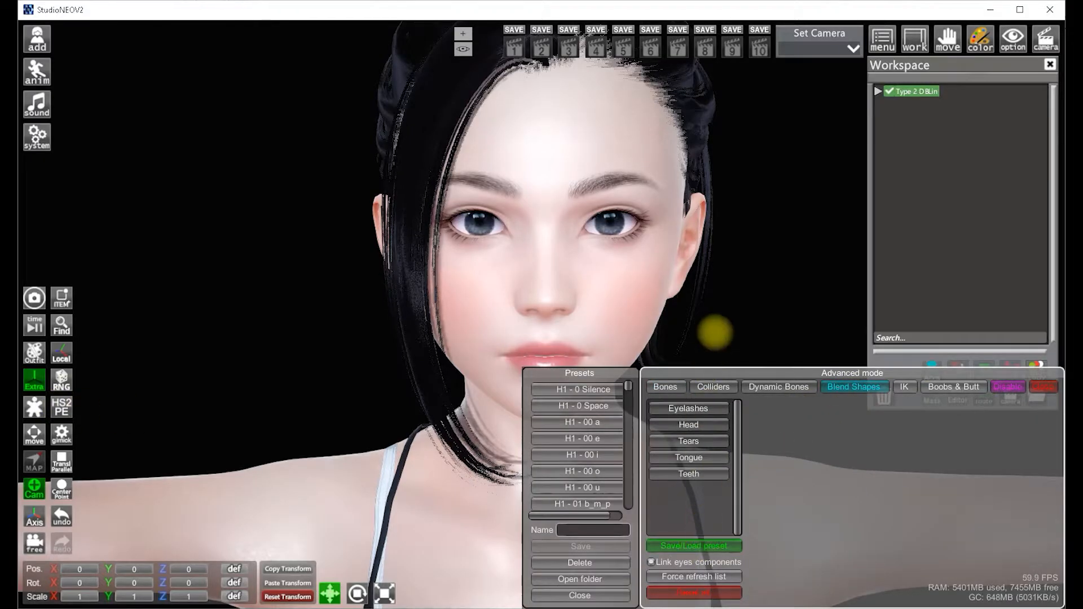
Scroll through the expression presets and apply an H2 - Angry preset to the face
scroll(714, 331, up, 2)
scroll(596, 441, down, 5)
scroll(596, 440, down, 5)
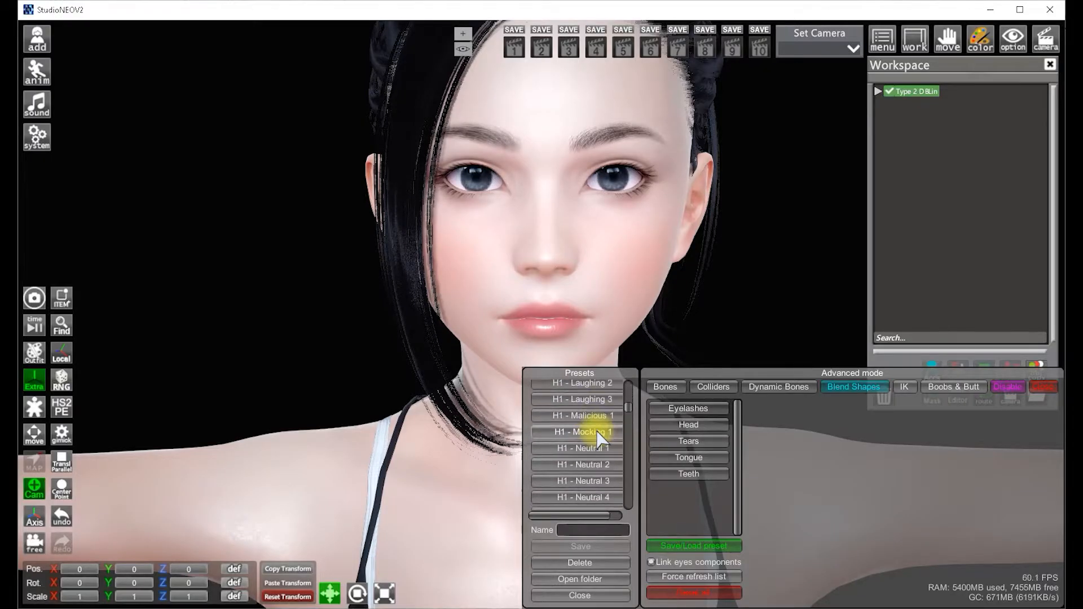
scroll(596, 440, down, 10)
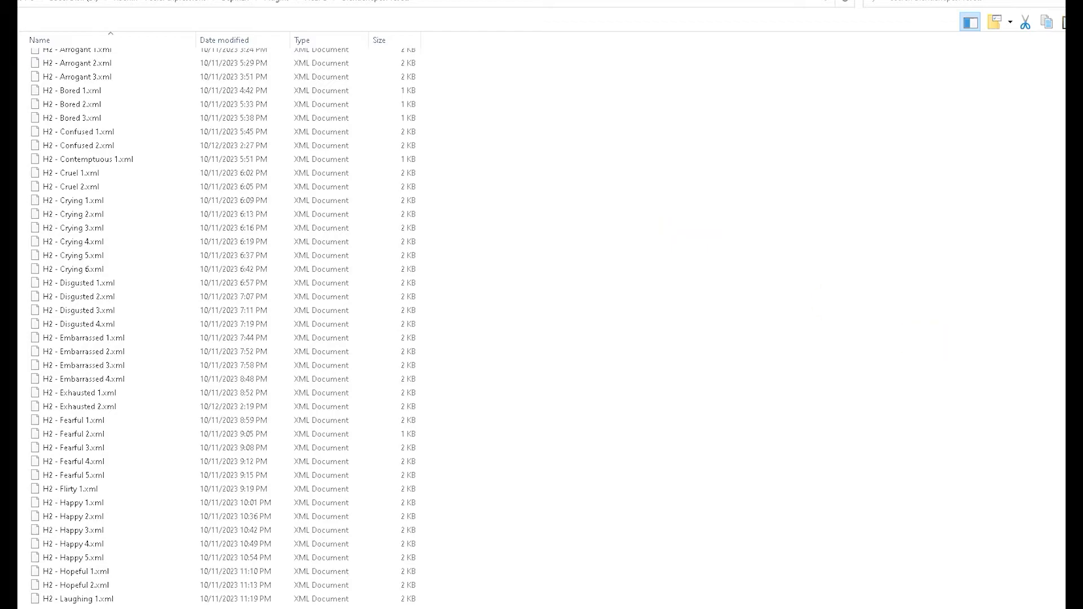
drag(1075, 271, 1075, 424)
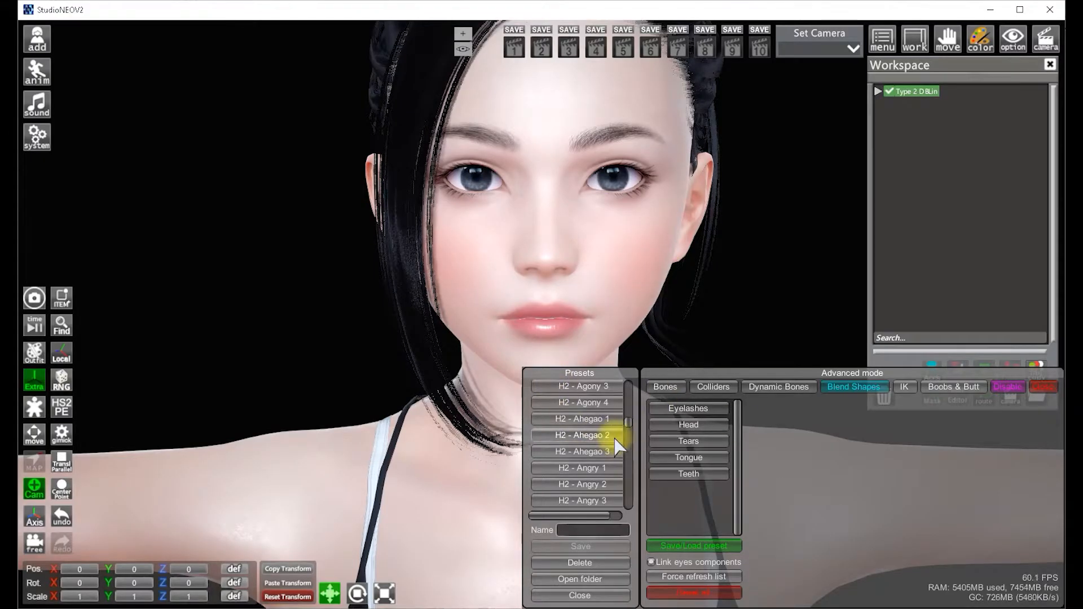
scroll(615, 437, down, 2)
click(603, 441)
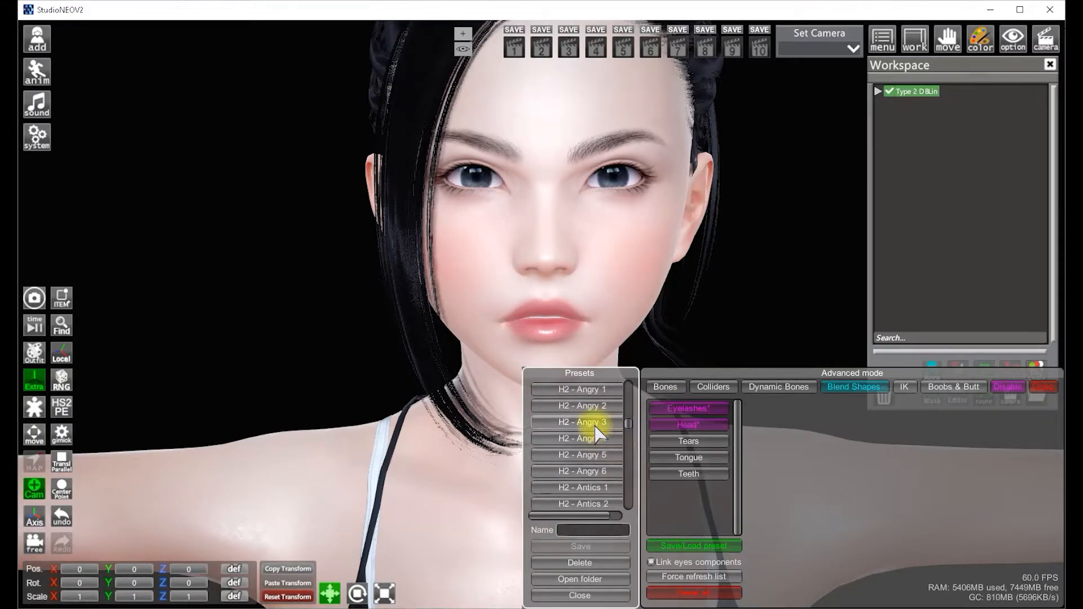
Try the H2 - Bored 1, Bored 2 and Arrogant 3 expression presets in turn
scroll(597, 435, down, 1)
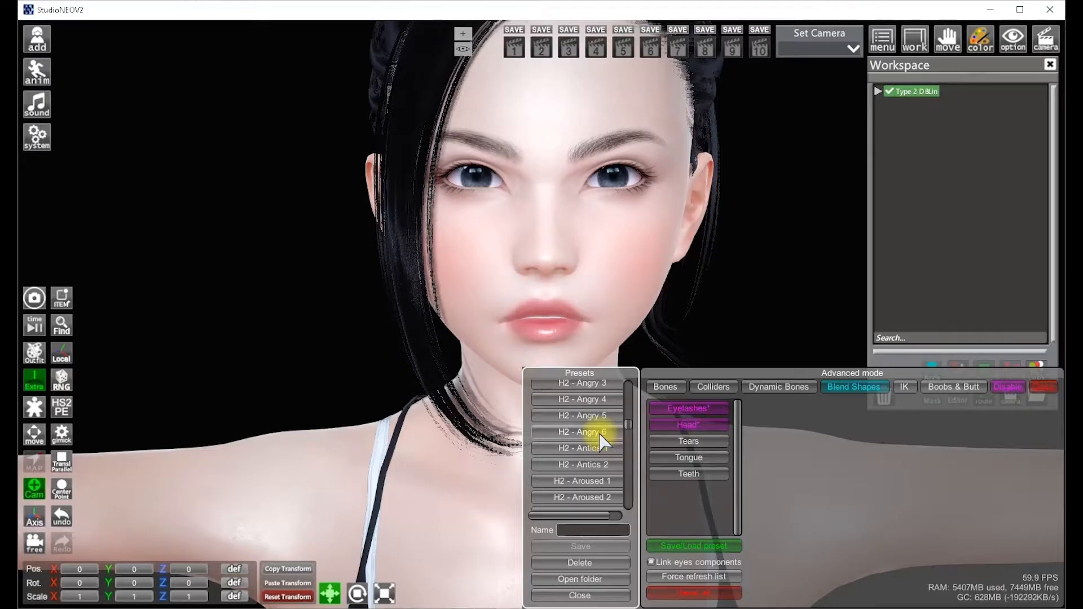
scroll(602, 432, down, 3)
scroll(621, 446, down, 2)
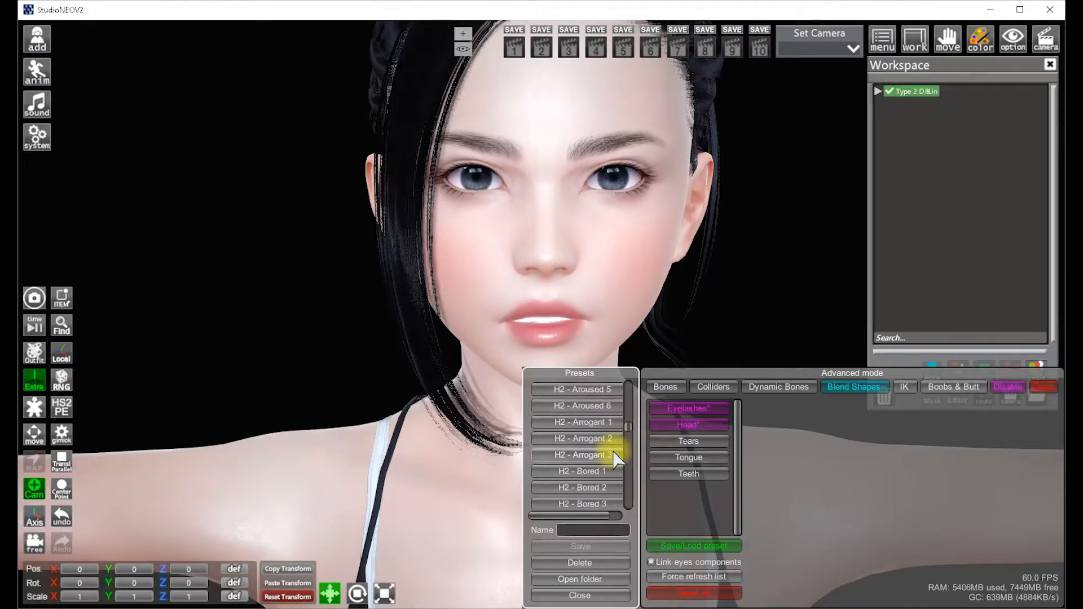
click(593, 473)
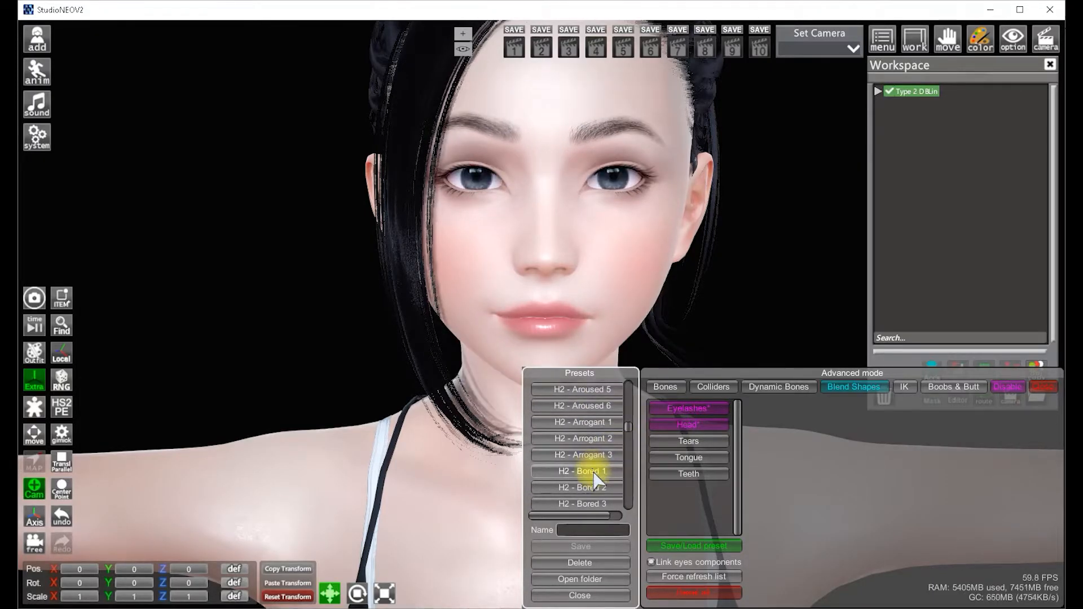
click(598, 490)
click(602, 460)
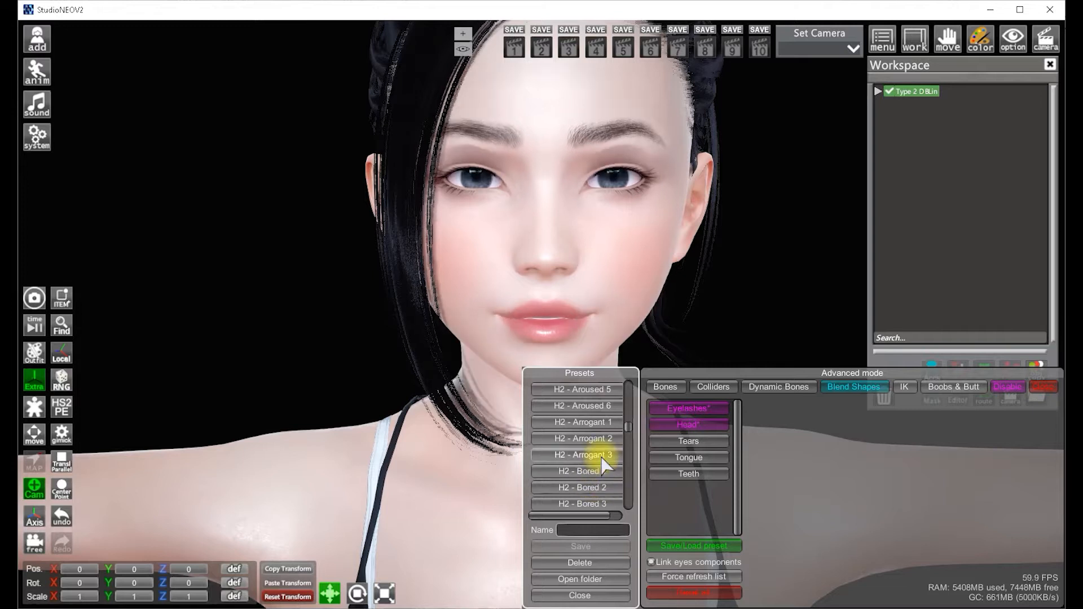
Try another expression preset, then reset the face with the H2 - 0 Silence preset
scroll(604, 465, up, 4)
click(607, 473)
scroll(607, 471, up, 5)
scroll(611, 477, up, 5)
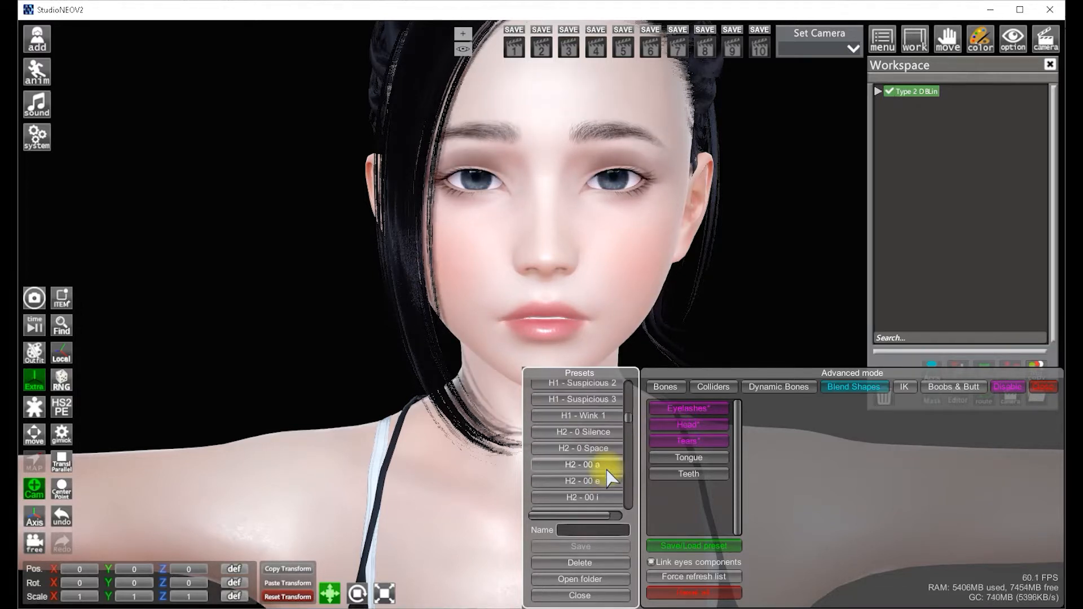
scroll(605, 470, down, 3)
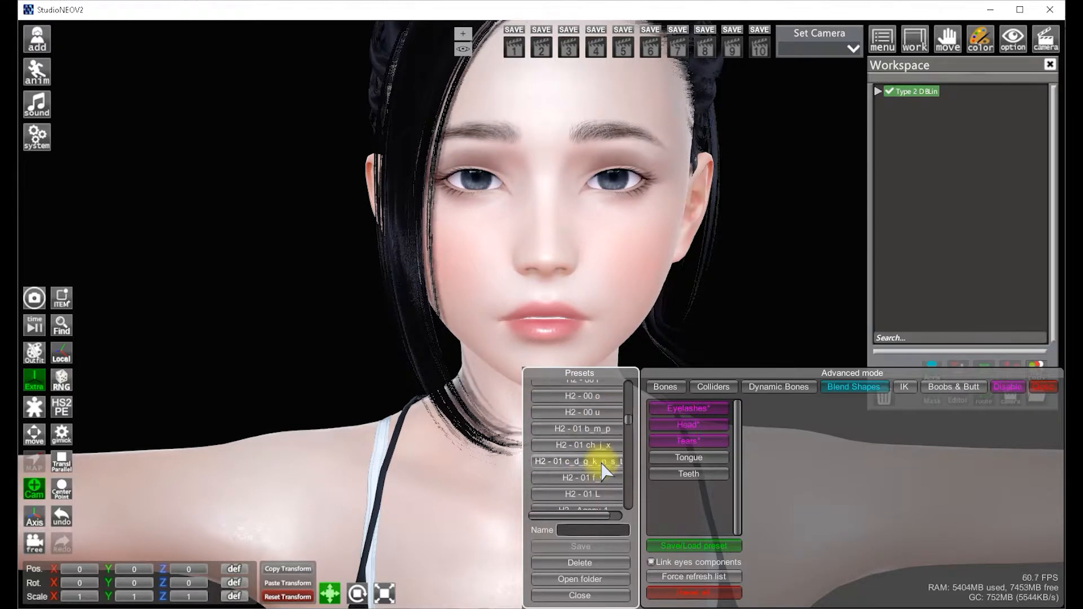
scroll(605, 470, up, 3)
click(588, 434)
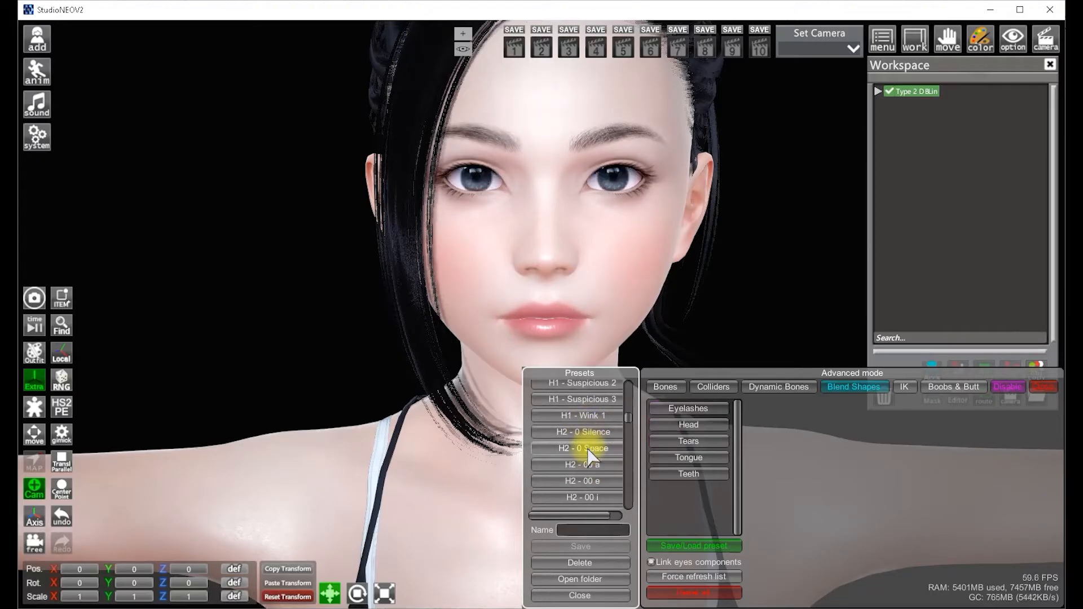
Apply the H2 phonetic presets 0 Space, 00 a, 00 u and 01 b_m_p in turn
click(589, 453)
click(603, 462)
scroll(612, 462, down, 5)
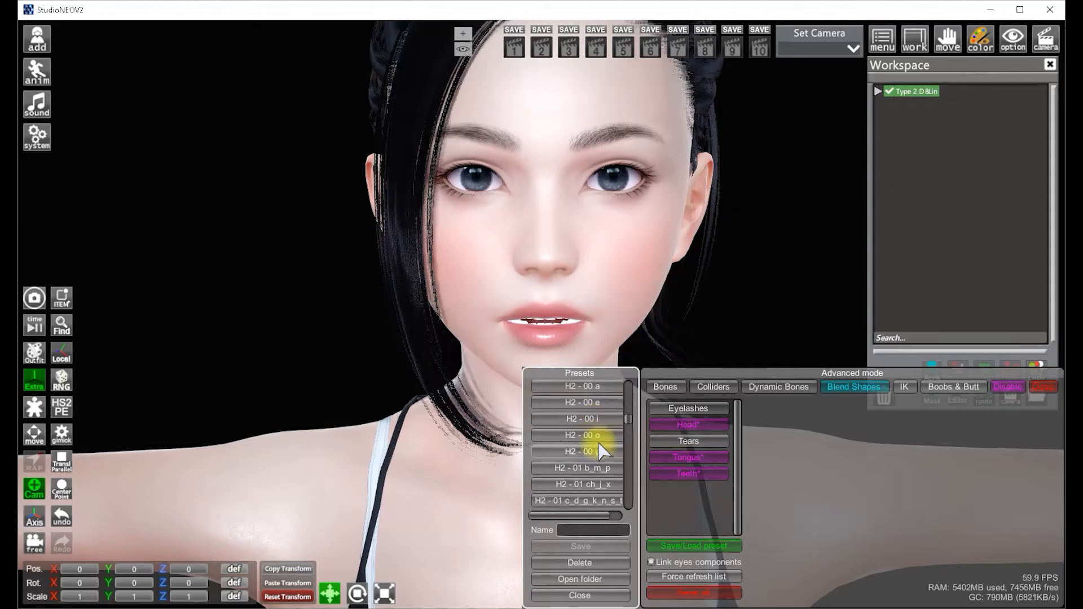
click(595, 453)
click(598, 467)
scroll(603, 461, up, 3)
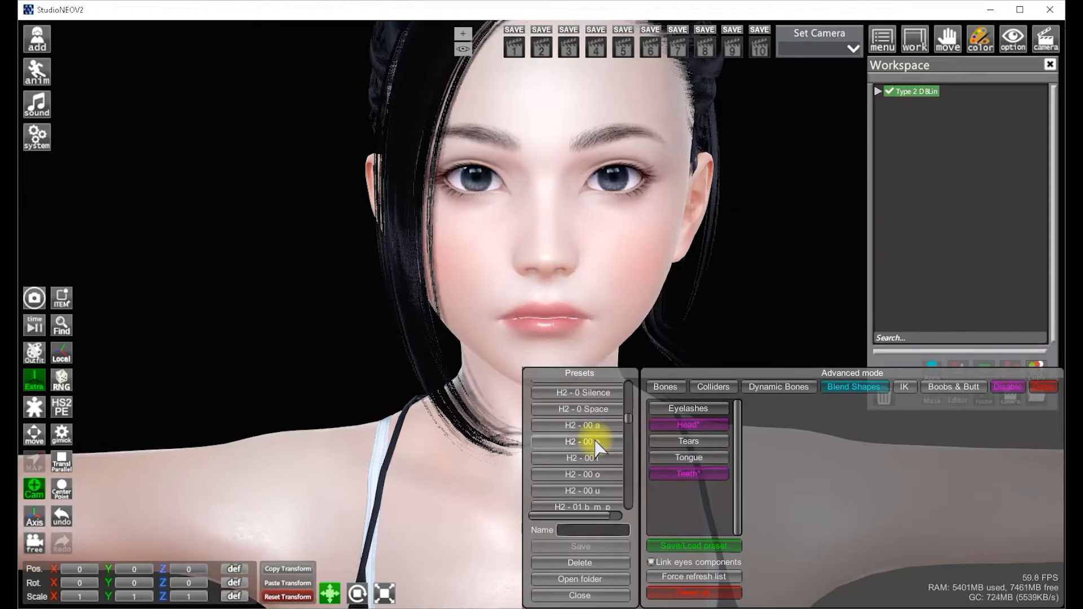
Inspect the Head and Eyelashes blend shape sliders, nudging the head e01_close slider slightly
click(700, 426)
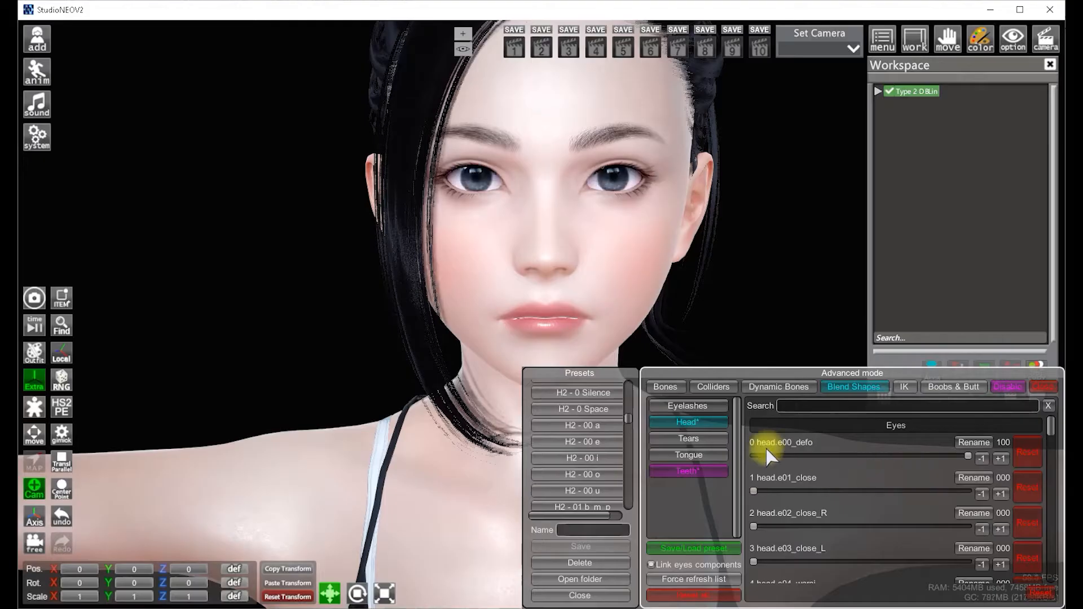
click(687, 407)
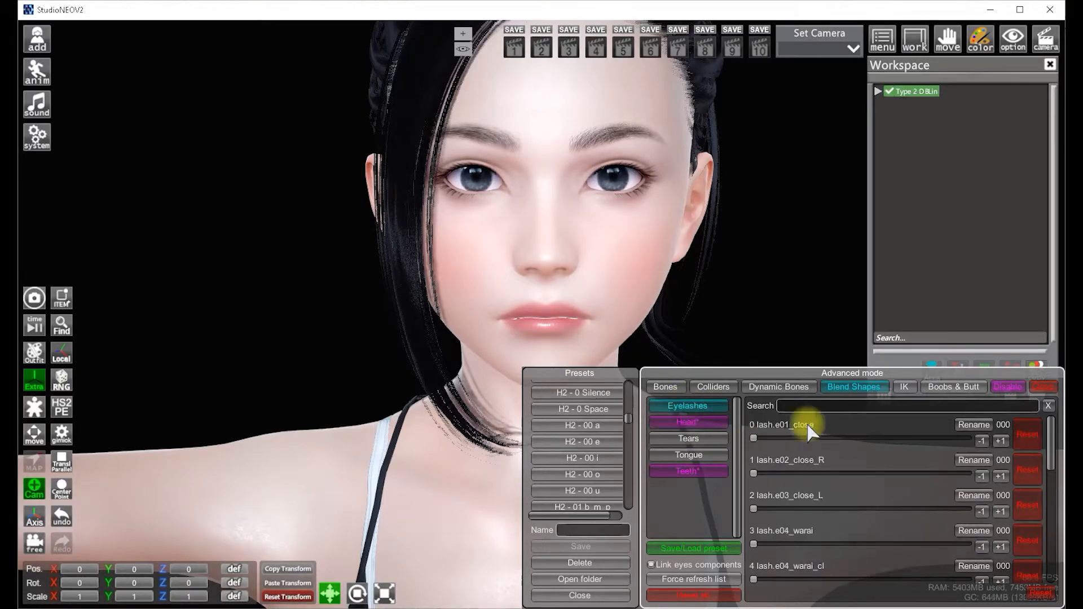
click(700, 422)
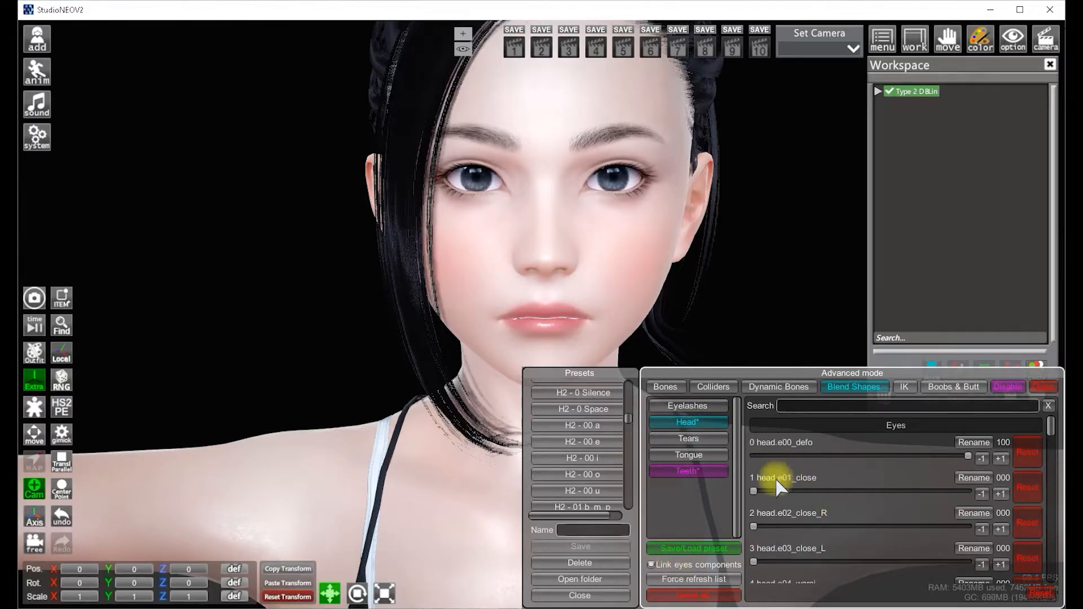
mouse_move(755, 492)
mouse_down()
mouse_move(1006, 491)
mouse_move(756, 496)
mouse_up()
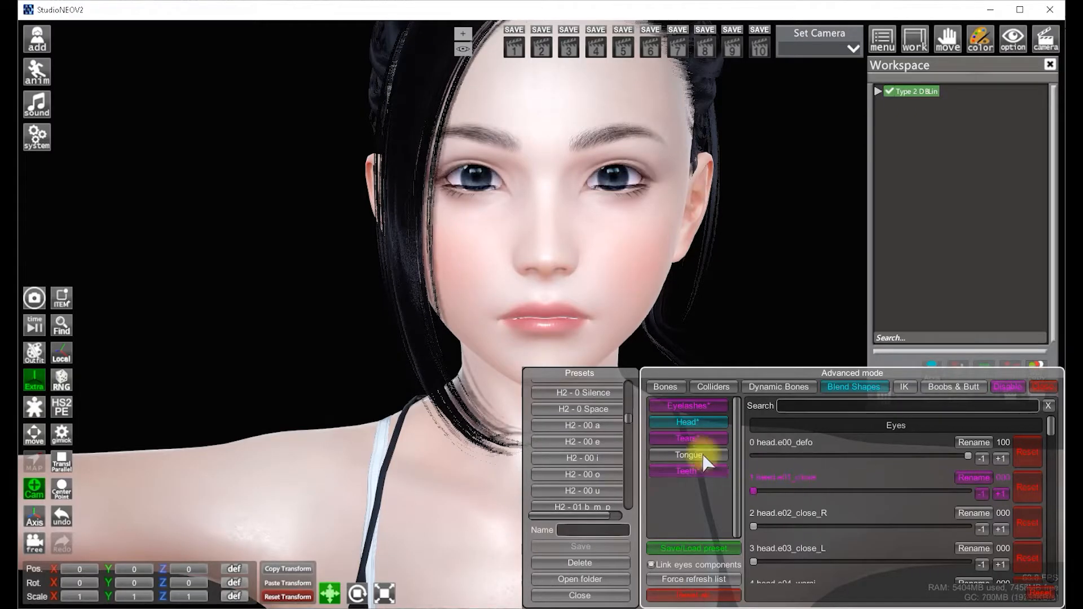
click(709, 409)
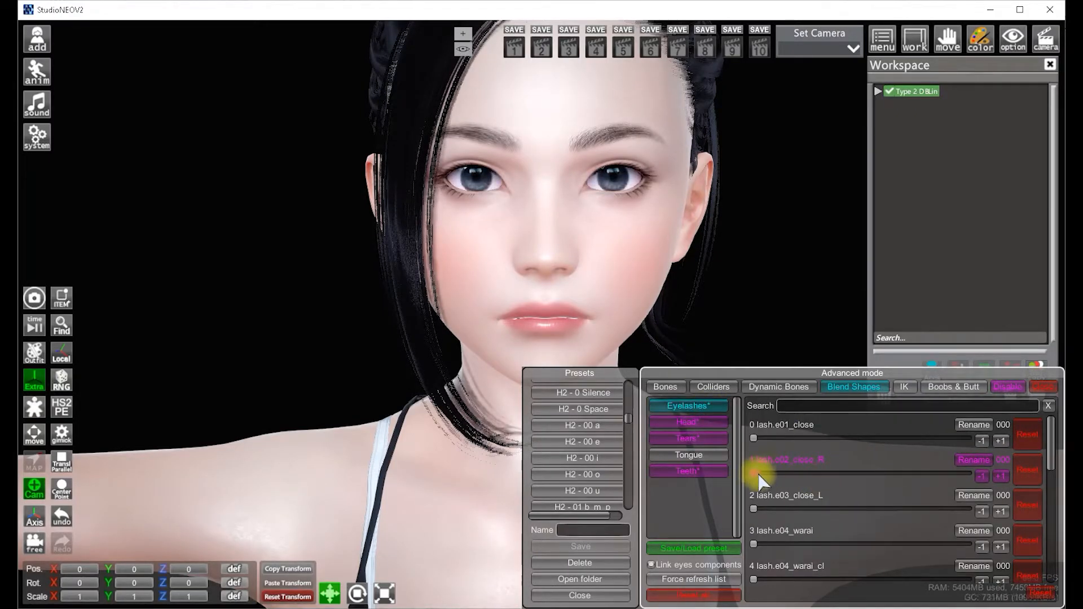
click(700, 423)
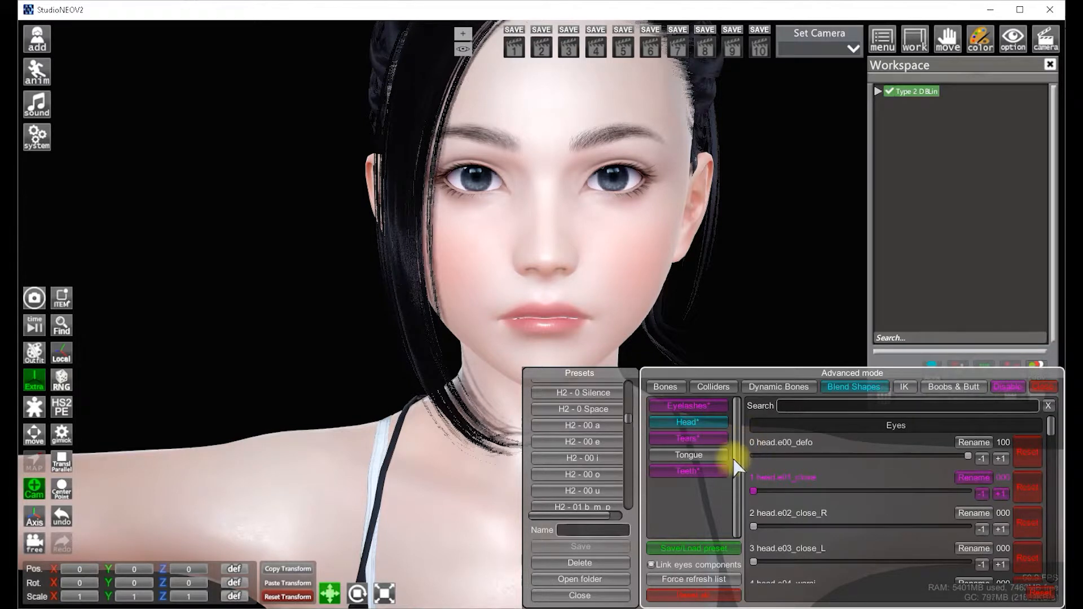
Turn off Link eyes components and push the head and lash e01_close sliders to full to close the eyes
click(651, 564)
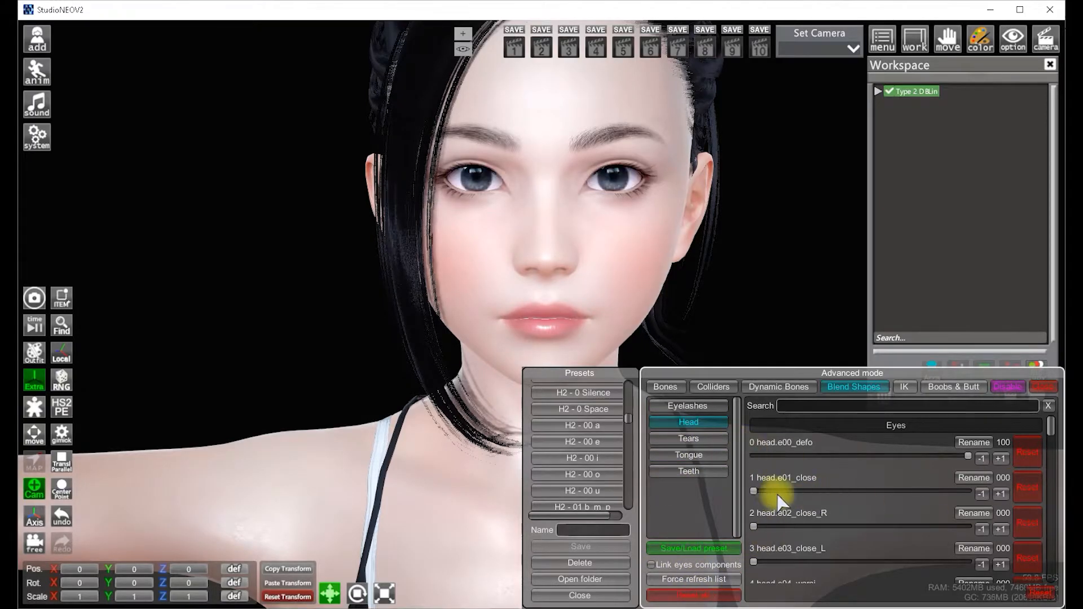
drag(754, 490, 1016, 484)
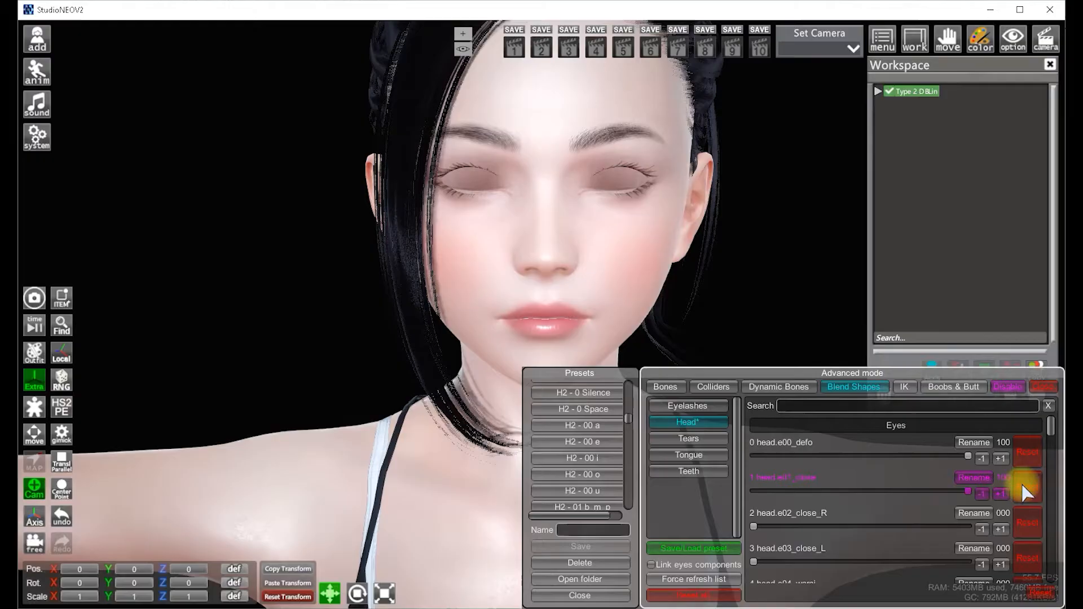
click(689, 407)
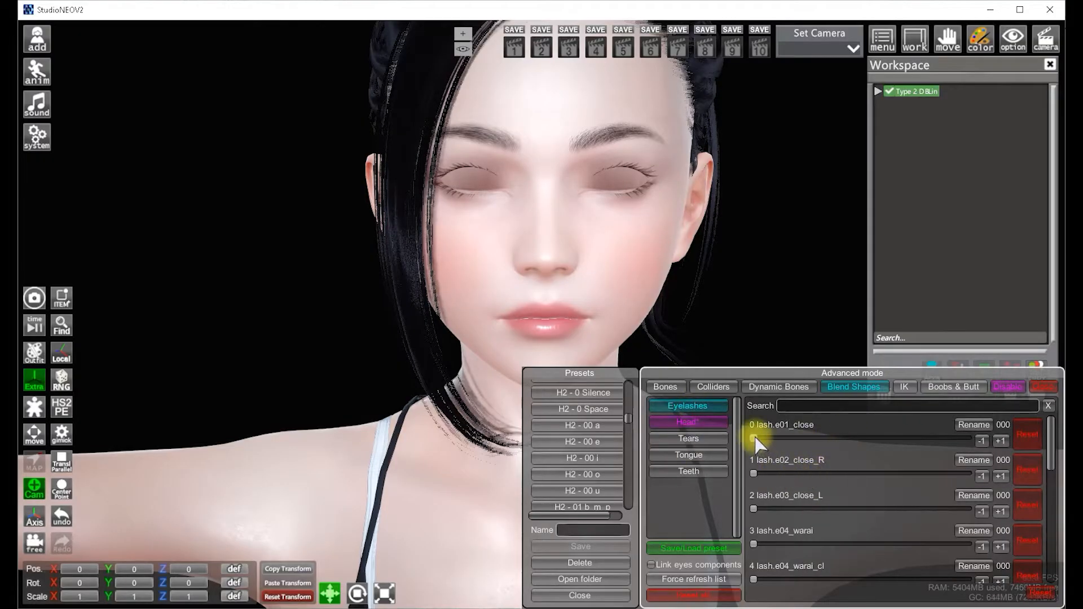
drag(754, 438, 1035, 451)
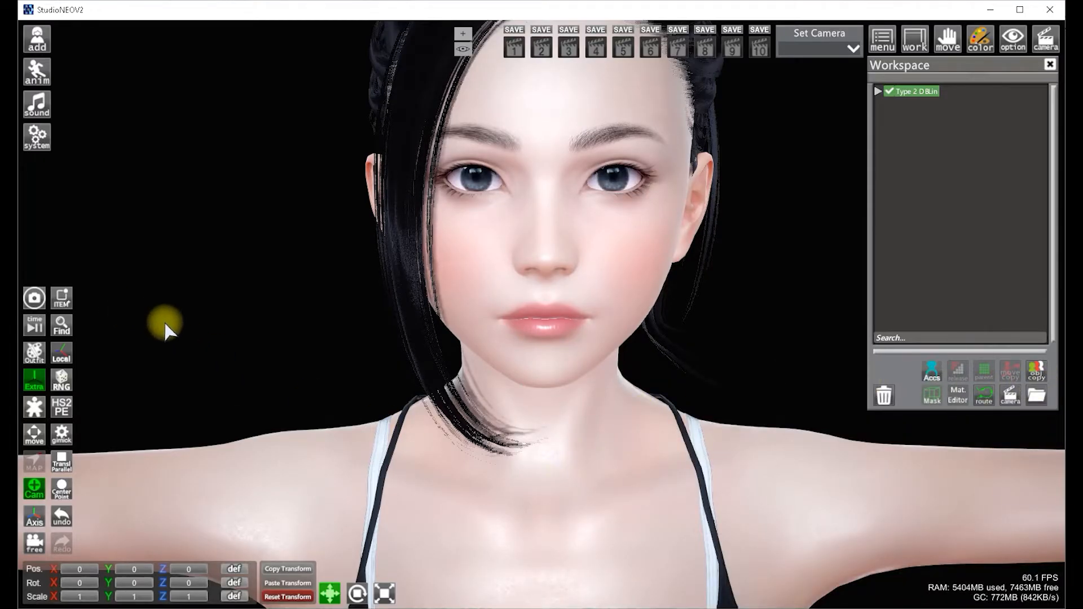
Open the Timeline and move its window toward the lower left
drag(164, 321, 193, 347)
click(34, 325)
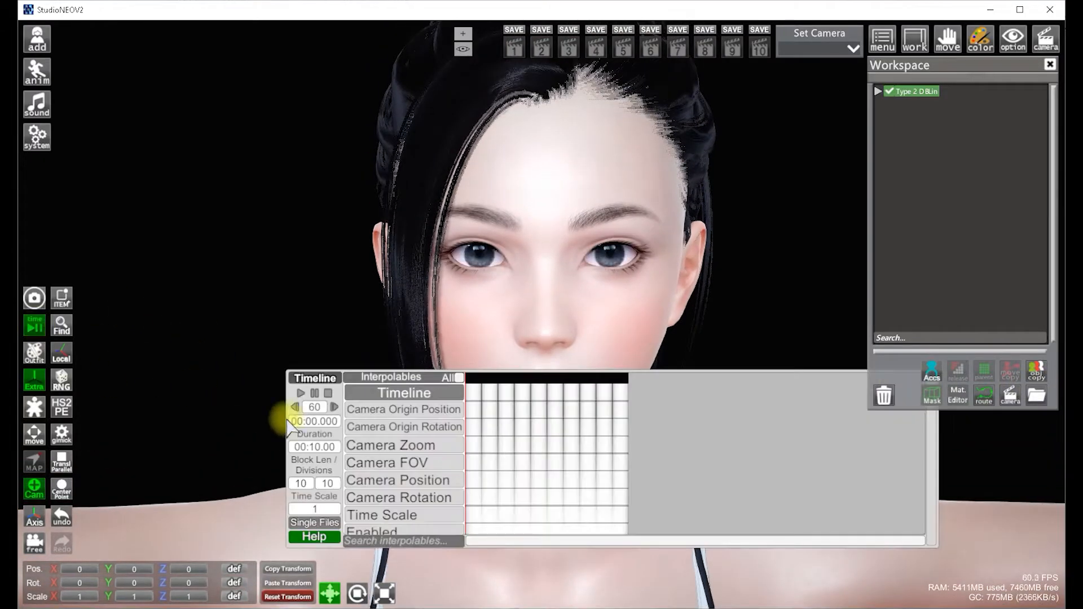
drag(314, 373, 129, 389)
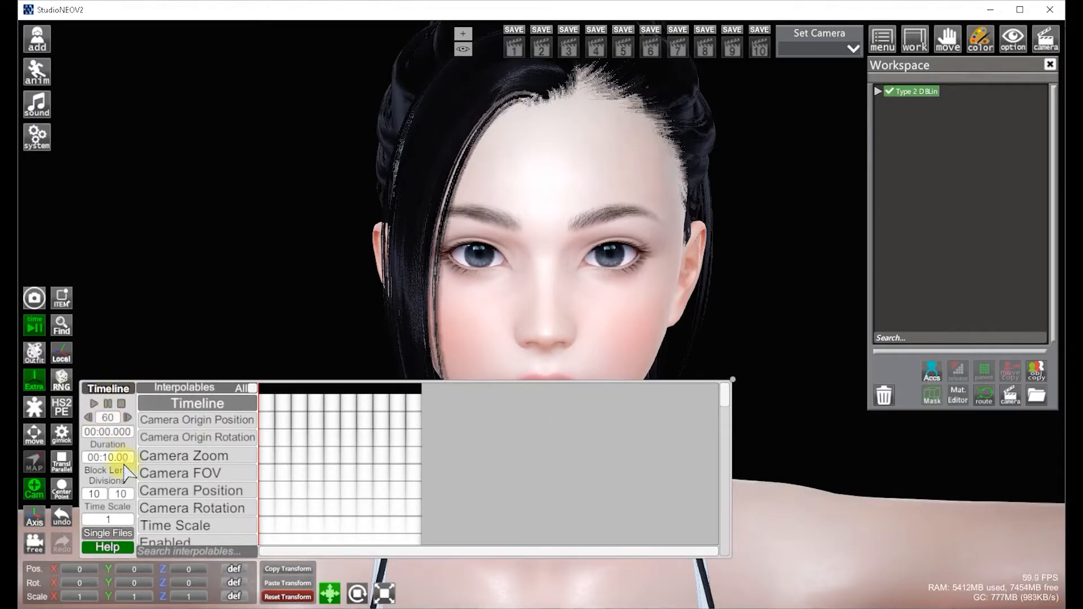
Load the Female Head 2 single file into the timeline
click(108, 533)
scroll(338, 279, down, 5)
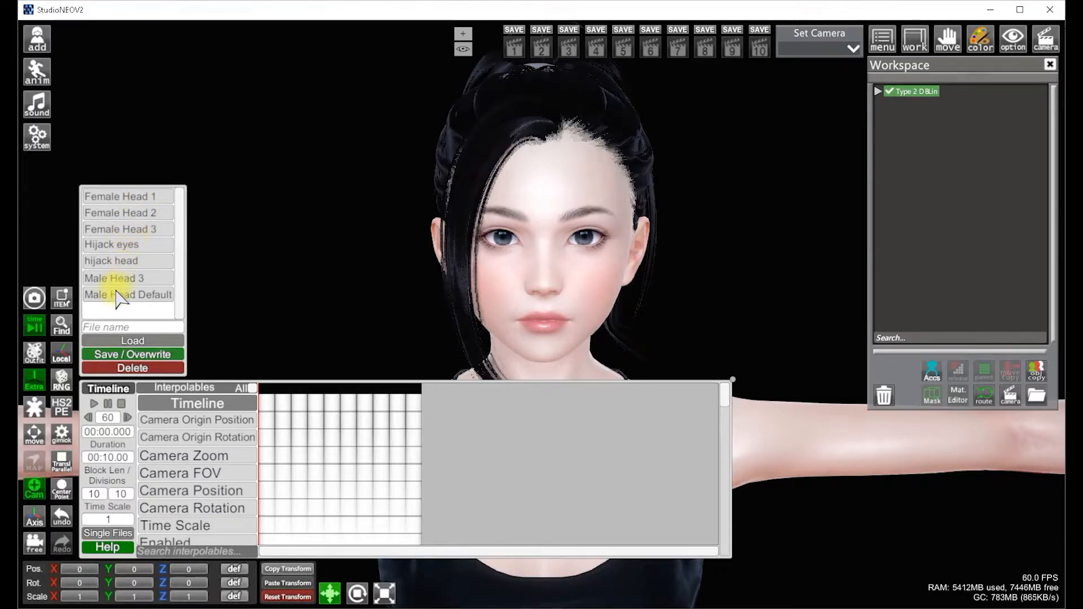
click(148, 215)
click(149, 339)
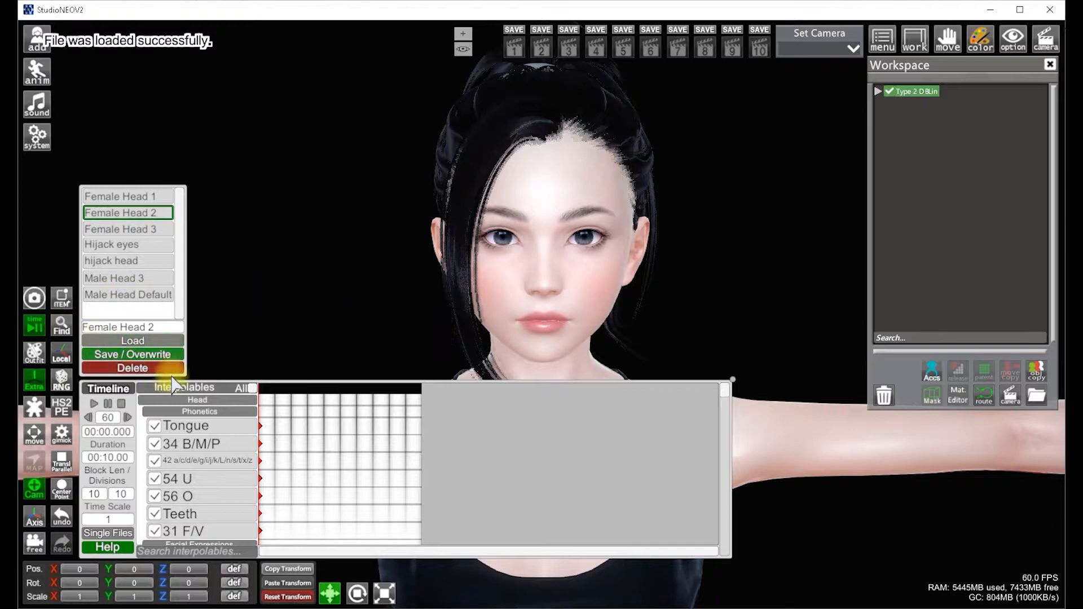
click(110, 533)
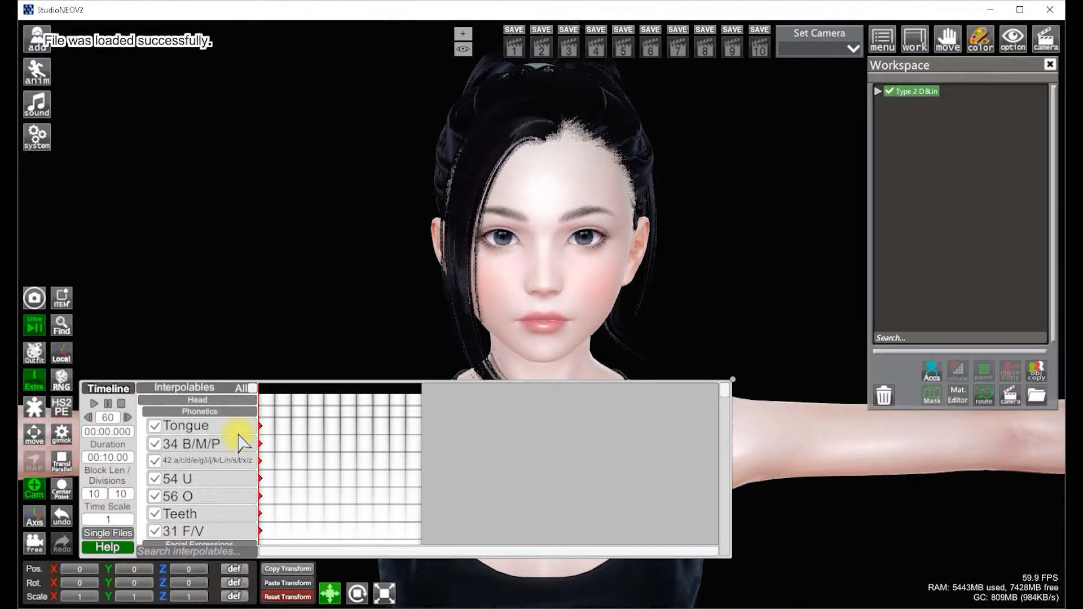
Scroll through the loaded Head interpolables in the timeline list
scroll(240, 443, down, 2)
scroll(240, 443, up, 2)
scroll(240, 443, down, 2)
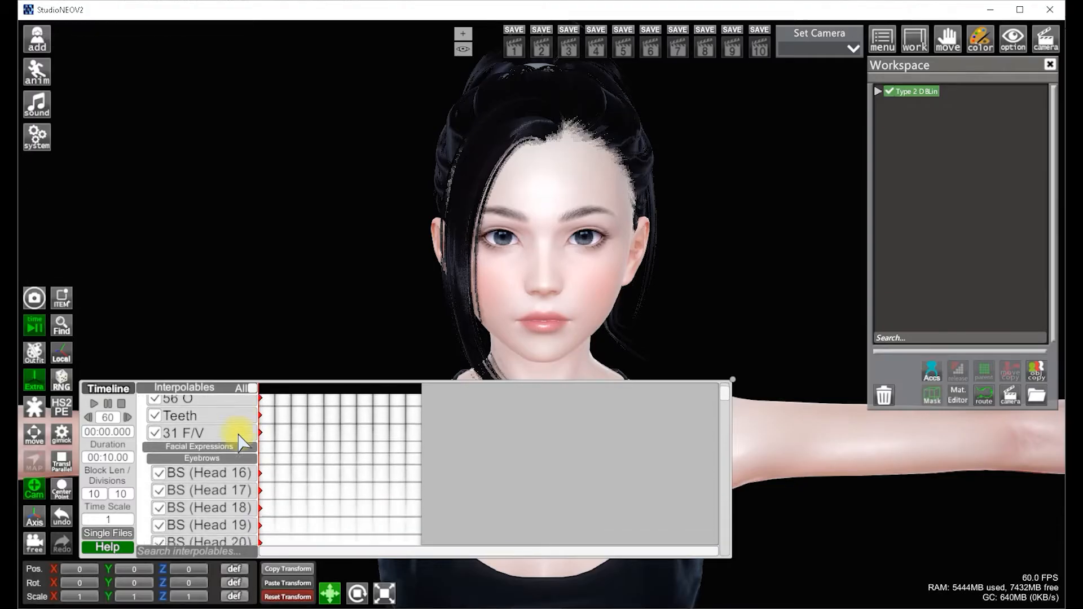
scroll(240, 443, down, 10)
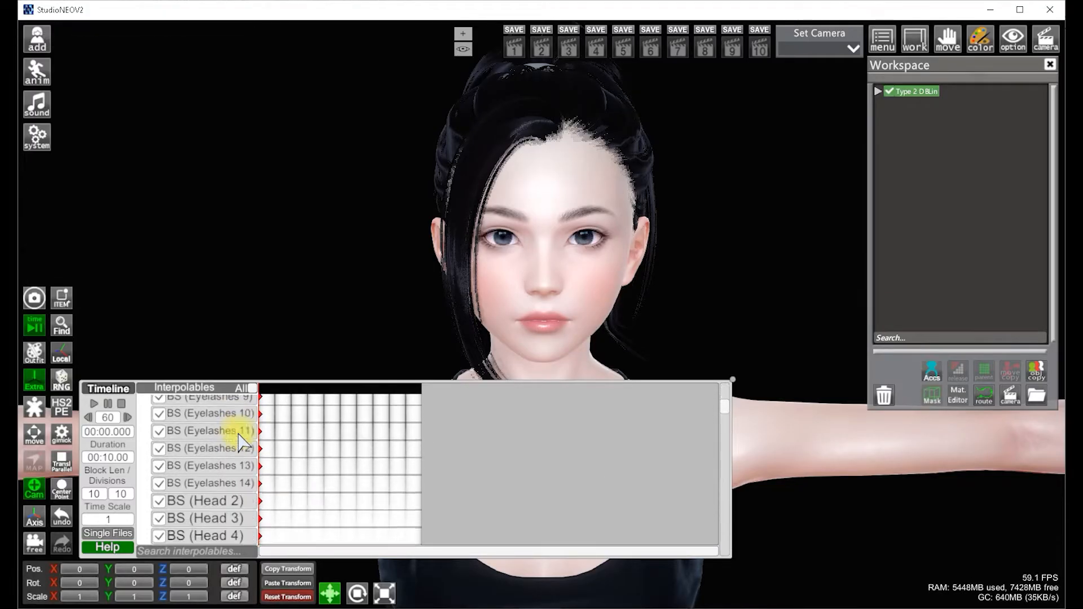
scroll(242, 442, down, 3)
scroll(727, 418, down, 15)
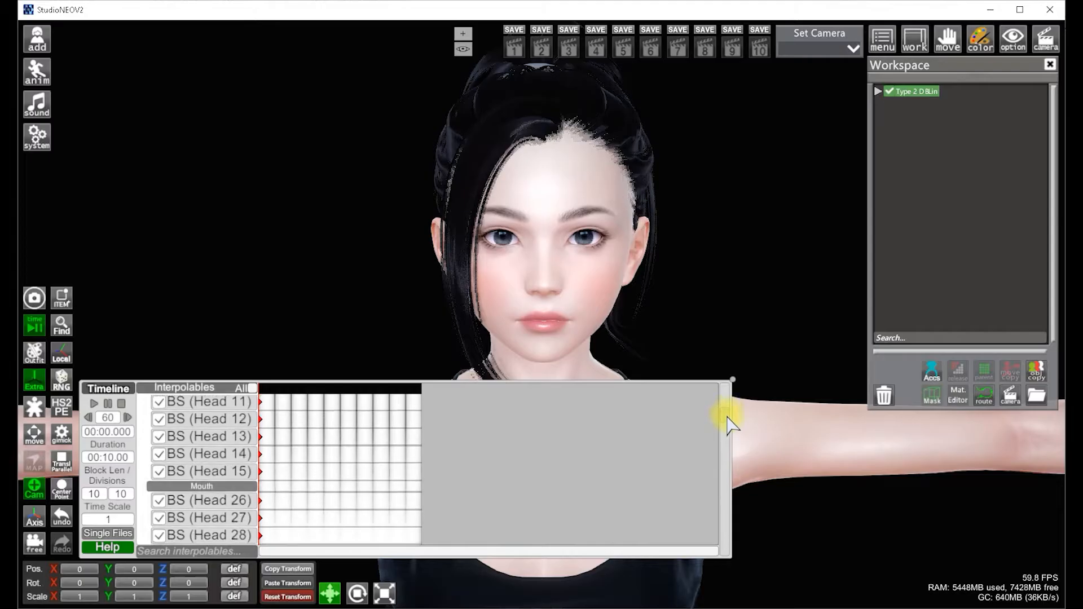
Shift the body slightly and add keyframes at the cursor for the Breasts interpolables
drag(720, 439, 671, 496)
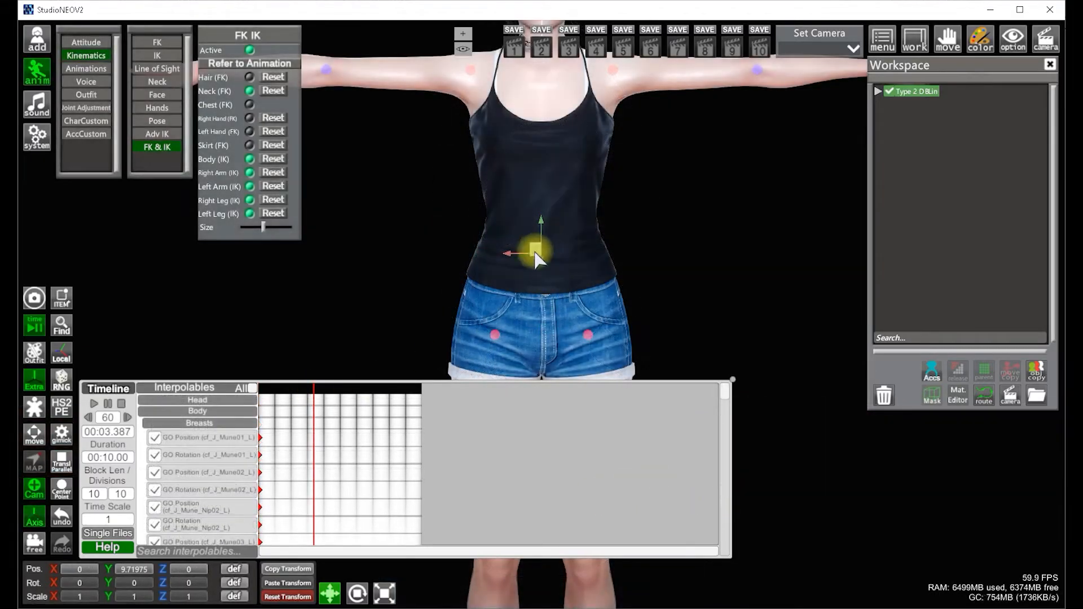
drag(530, 247, 515, 251)
right_click(221, 414)
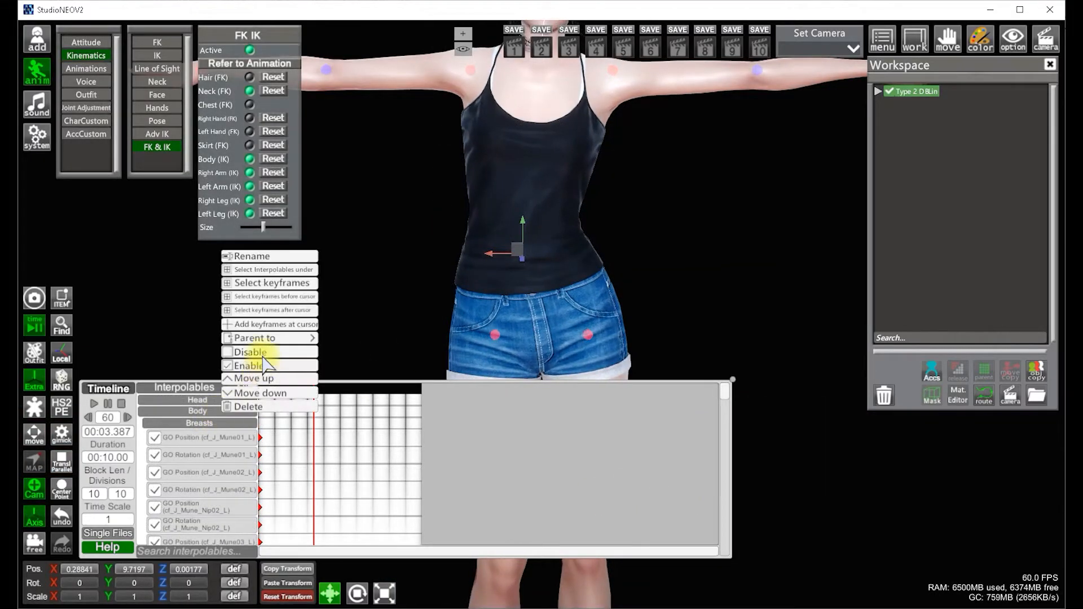
click(268, 325)
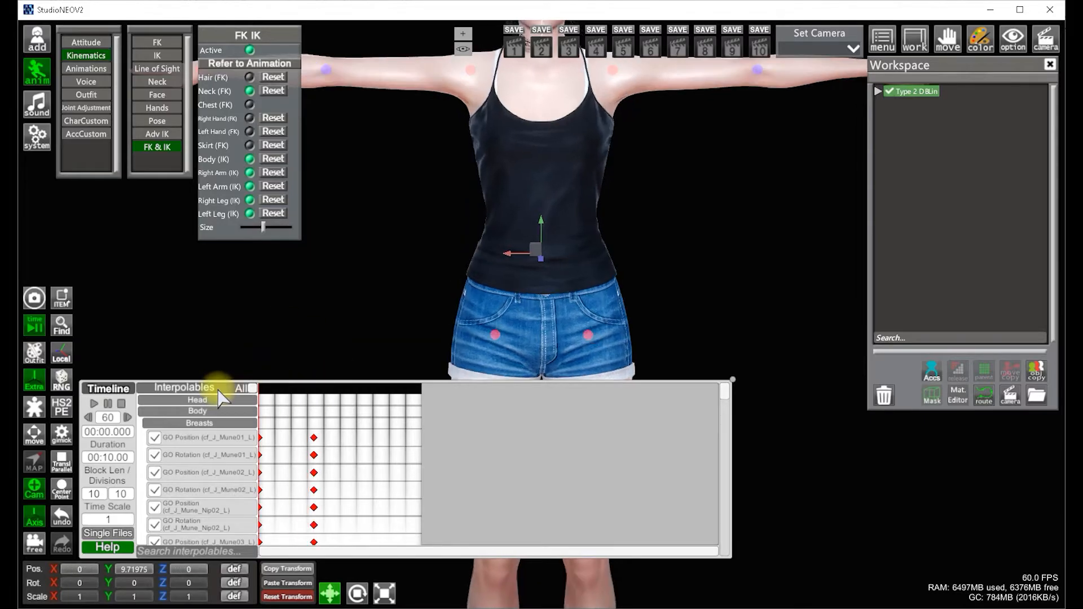
Move the time cursor, lower the right hand, and add keyframes at the cursor for the Right Arm interpolables
click(347, 389)
drag(347, 389, 241, 394)
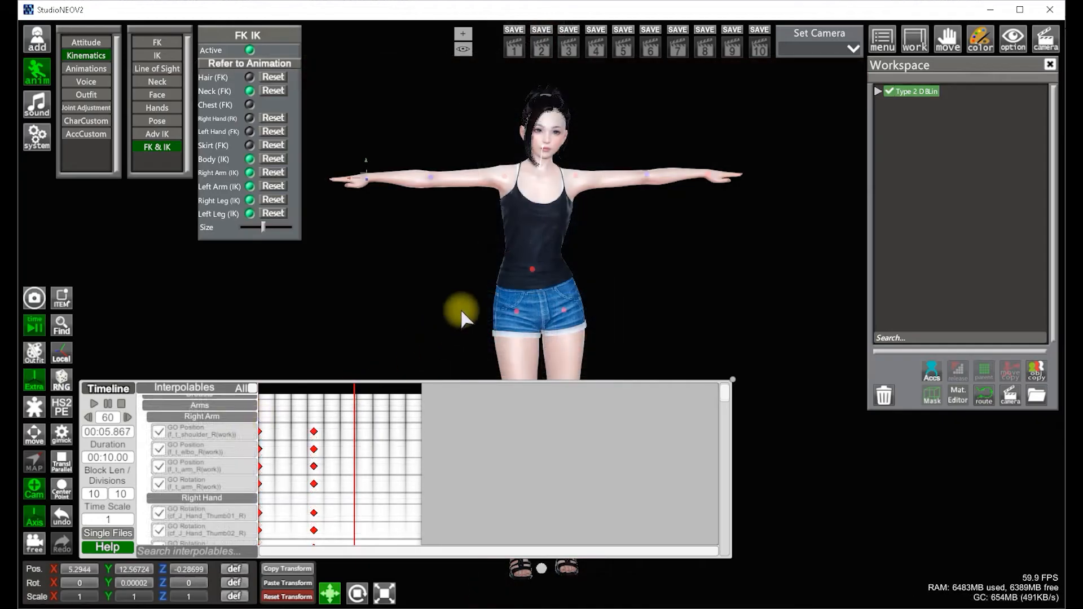
drag(365, 180, 391, 227)
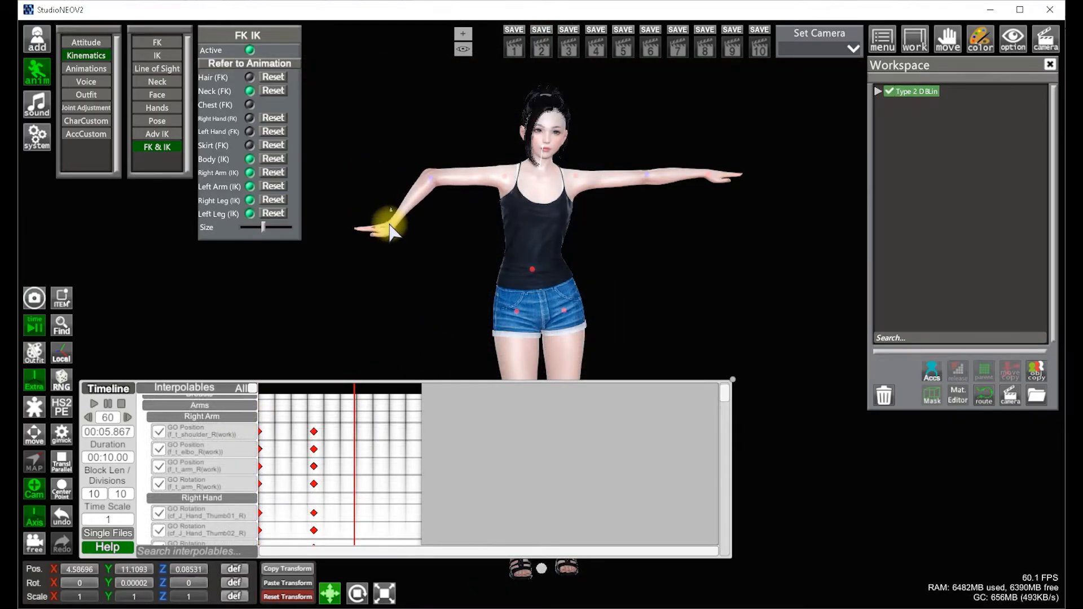
right_click(230, 417)
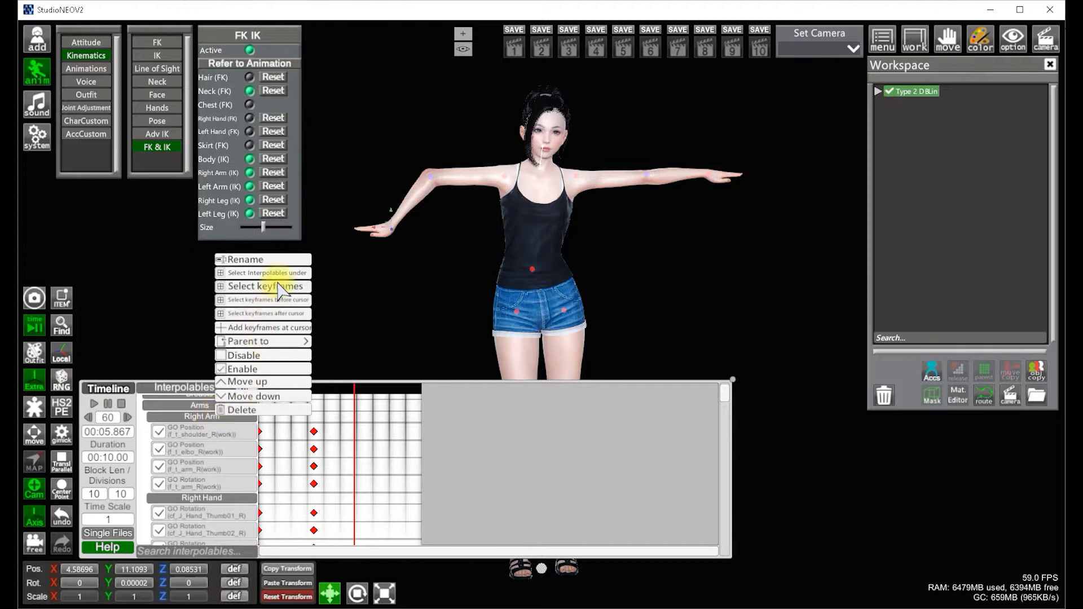
click(275, 327)
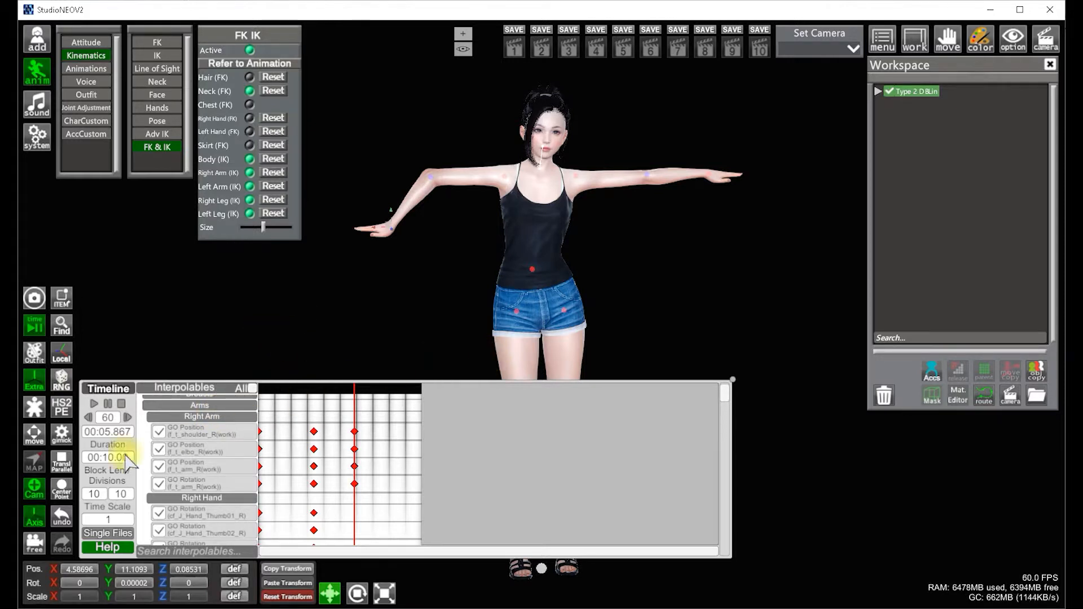
Load the Female Head 2 single file into the timeline and scrub through its keyframes
drag(335, 389, 242, 403)
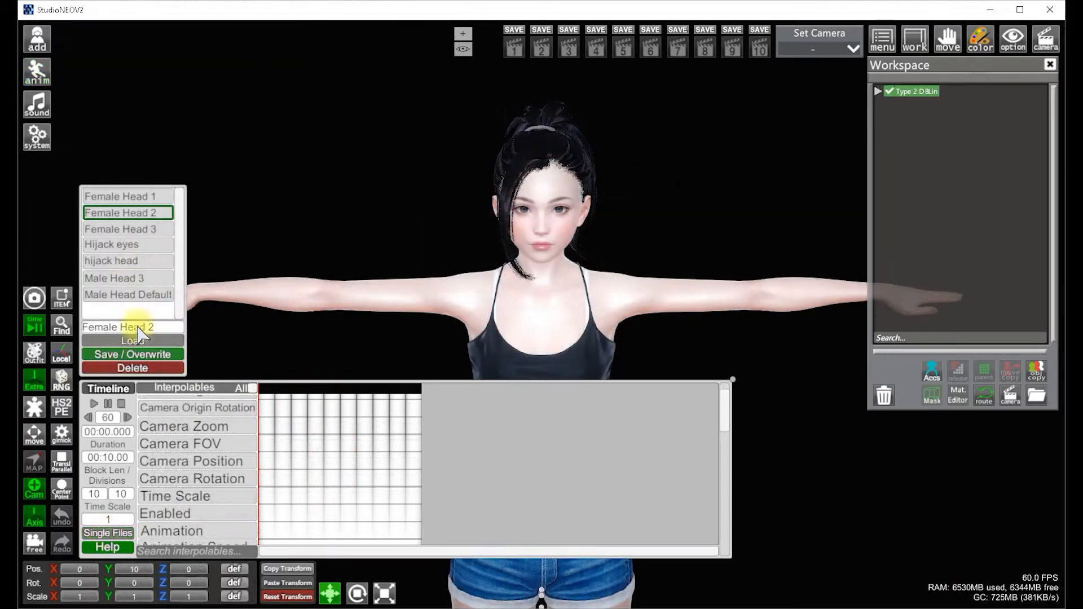
click(135, 341)
drag(289, 395, 253, 381)
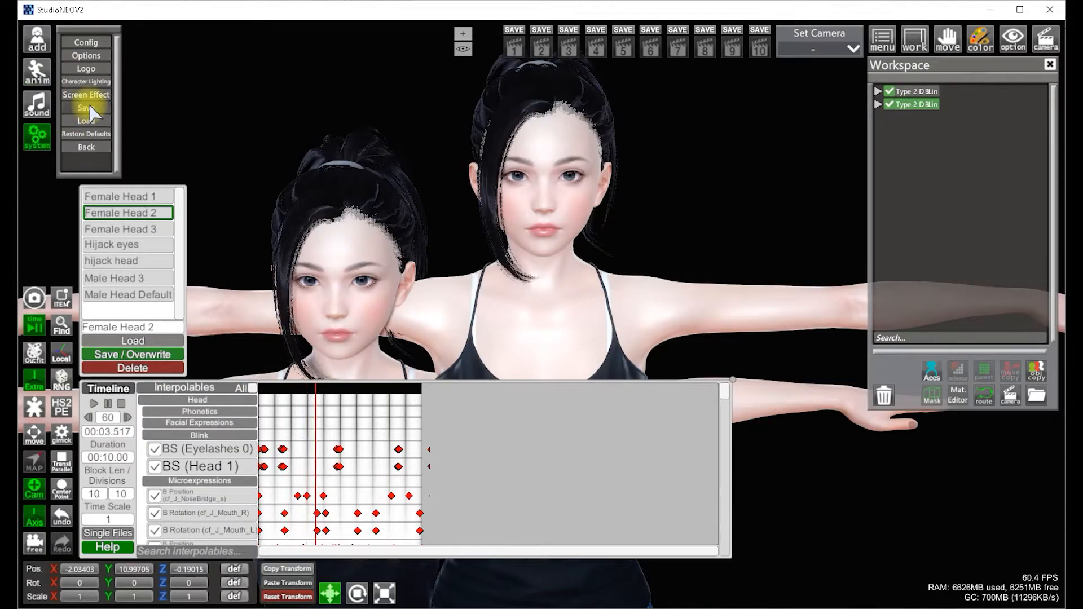
Save the scene and exit the studio
click(88, 107)
click(1051, 12)
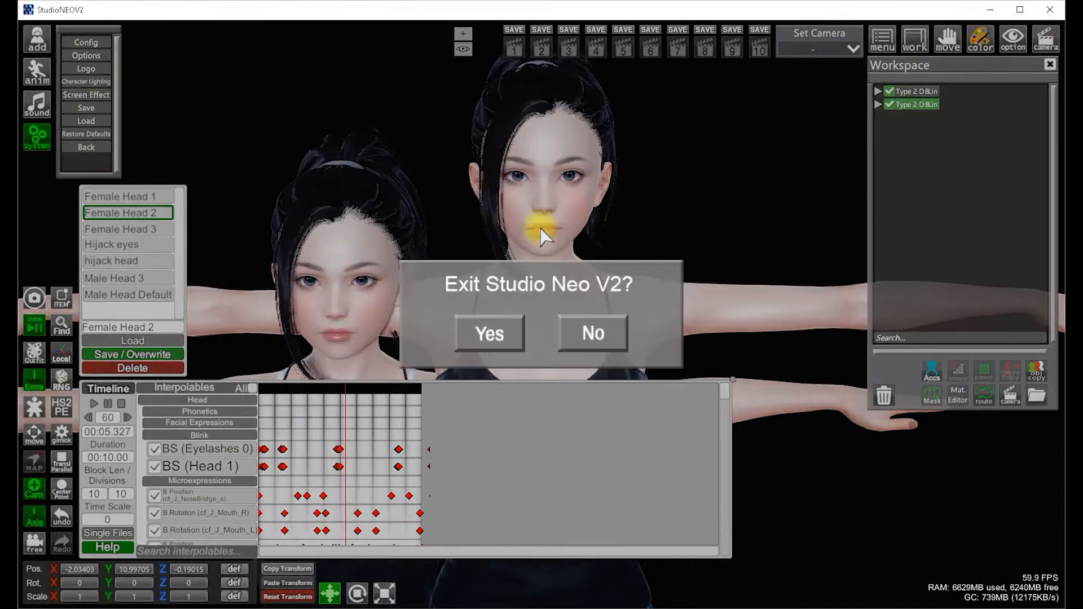
click(493, 334)
Load the two-character scene from the scene browser and close the browser
click(87, 121)
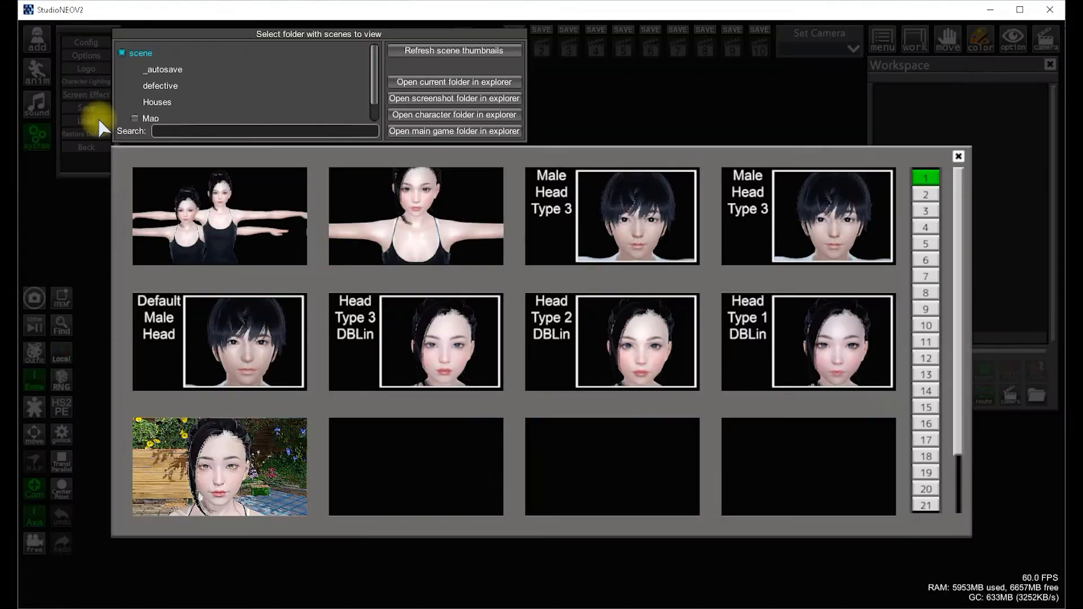
click(257, 214)
click(466, 394)
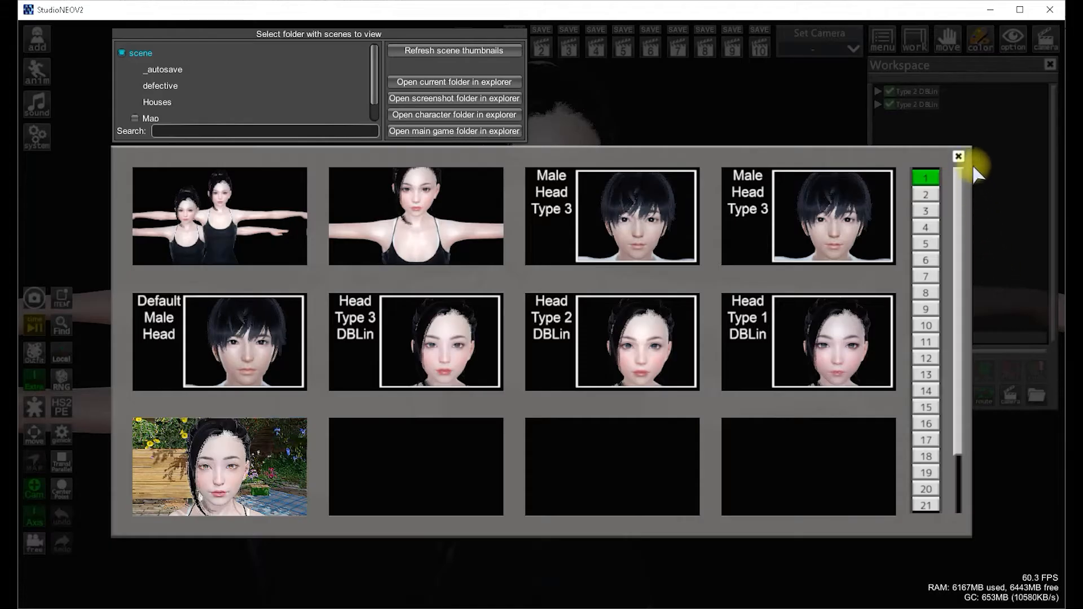
click(958, 157)
right_drag(687, 237, 687, 197)
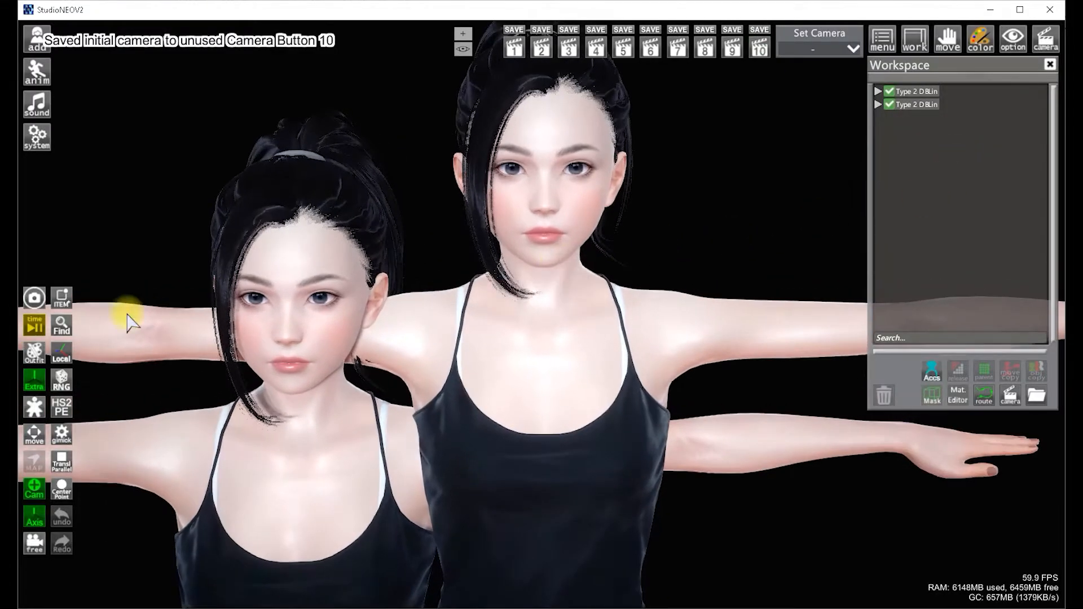
click(33, 330)
mouse_move(482, 384)
mouse_down()
mouse_move(573, 375)
mouse_move(496, 379)
mouse_move(623, 398)
mouse_move(483, 402)
mouse_up()
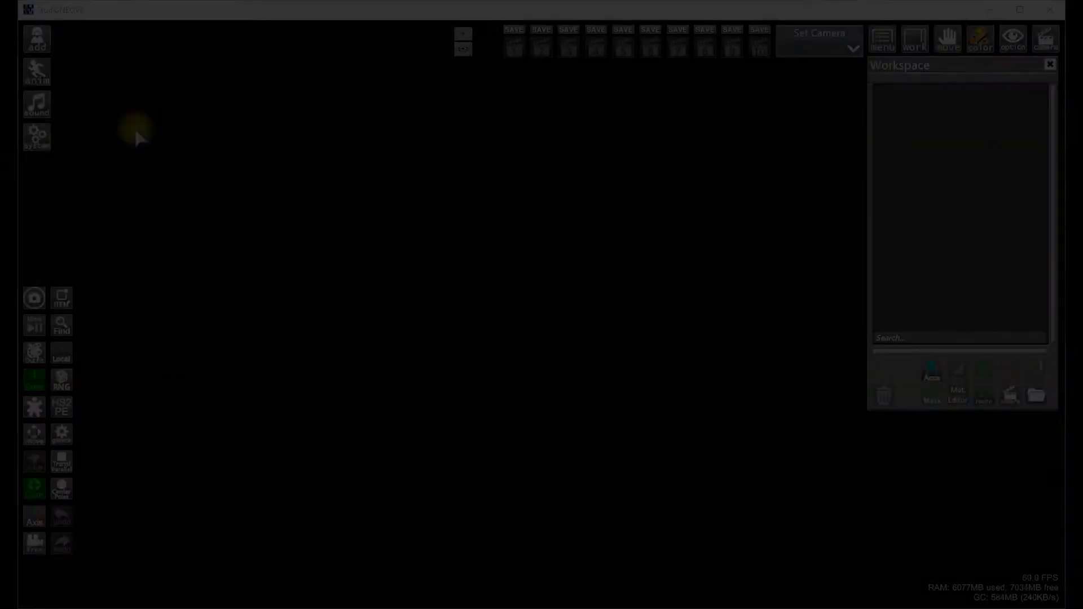
Load the Head Type 2 DBLin scene from the scene browser
click(37, 137)
click(83, 121)
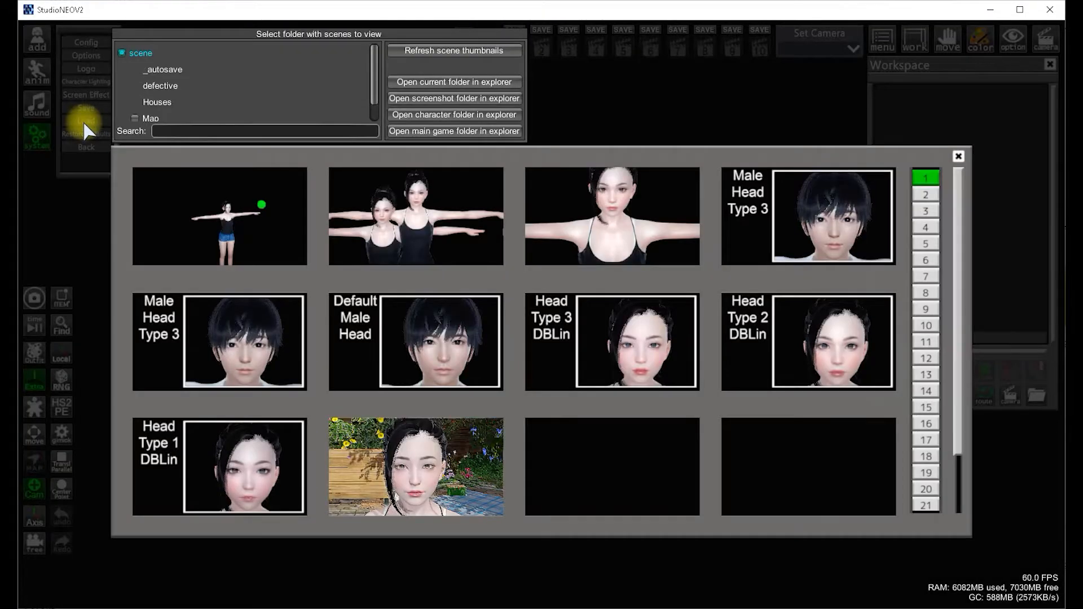
click(764, 333)
click(457, 389)
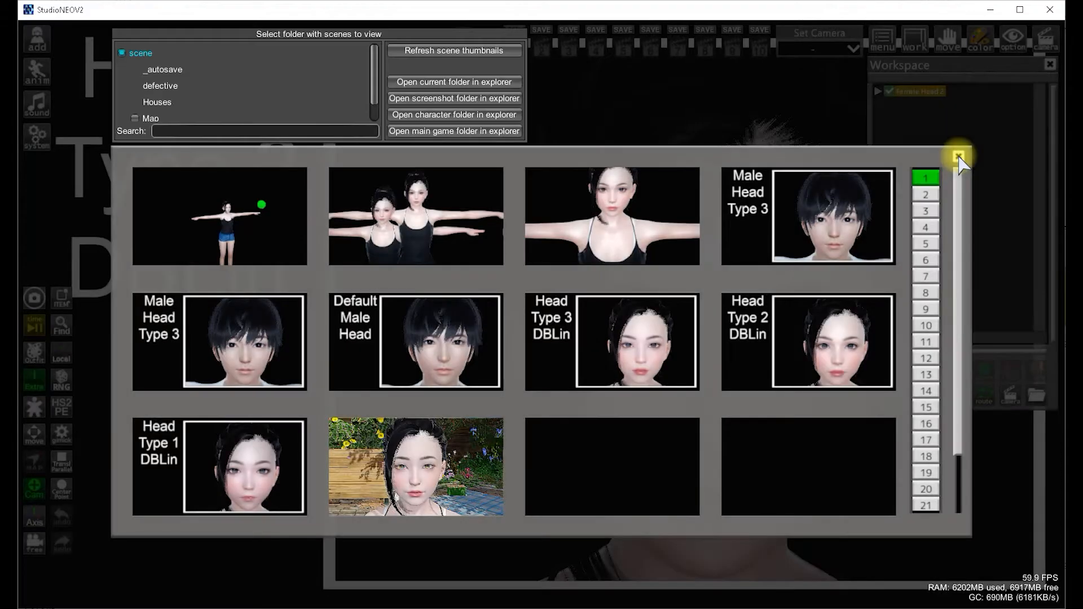
click(959, 157)
Remove the scene frame by setting the external frame image to None
click(38, 40)
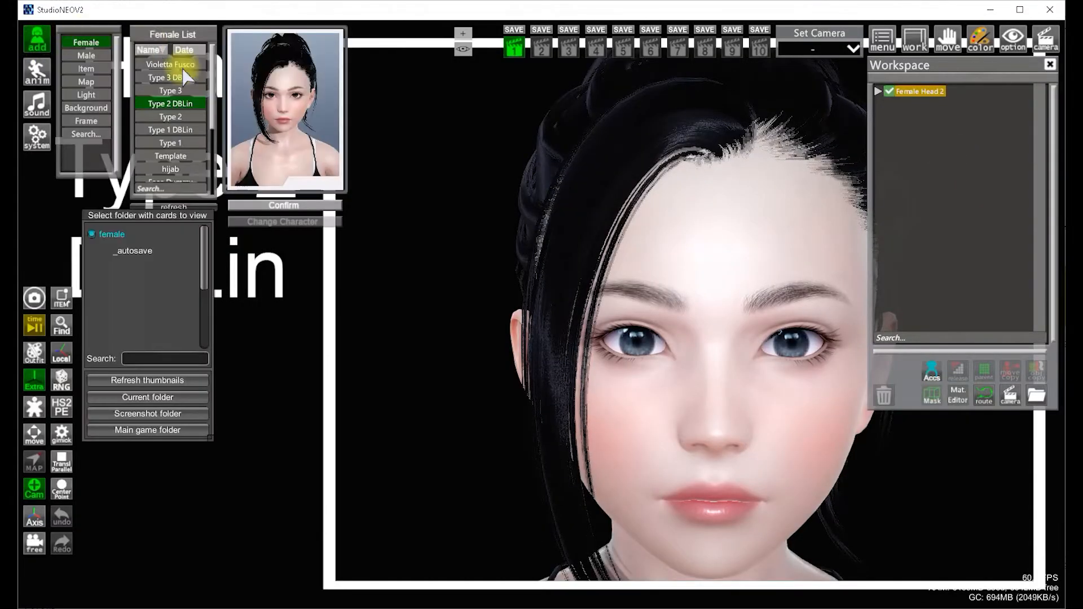
click(85, 120)
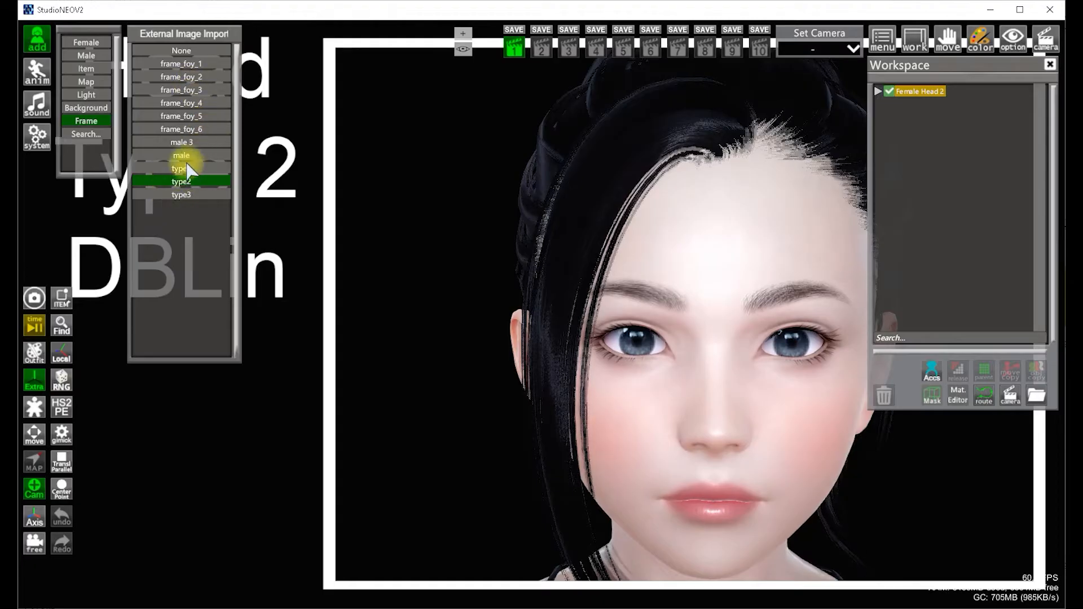
click(182, 51)
click(37, 45)
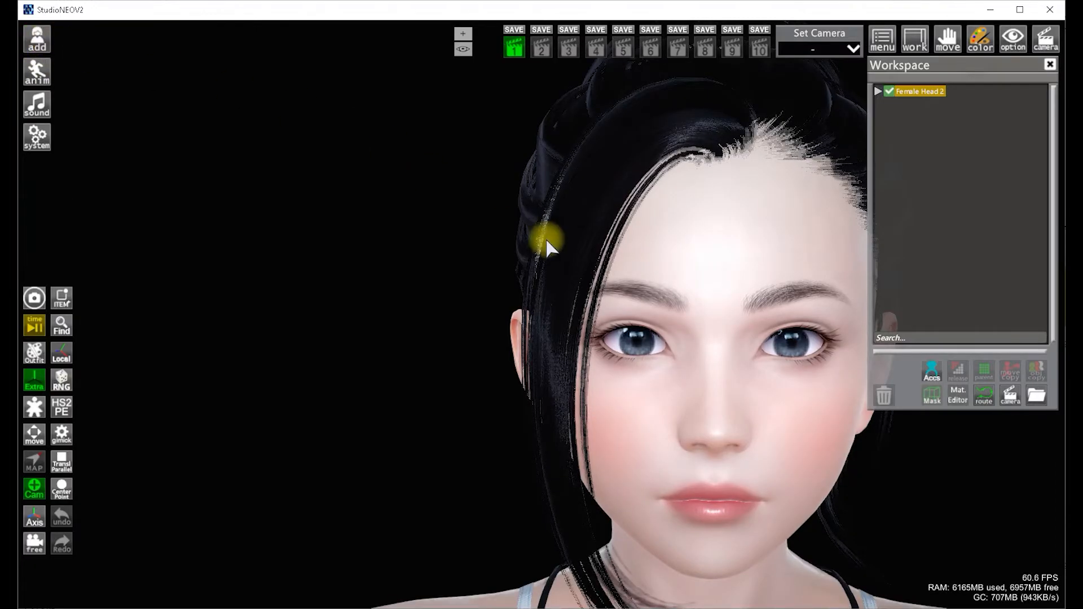
Expand Female Head 2 in the workspace and select its Head object
scroll(551, 234, down, 5)
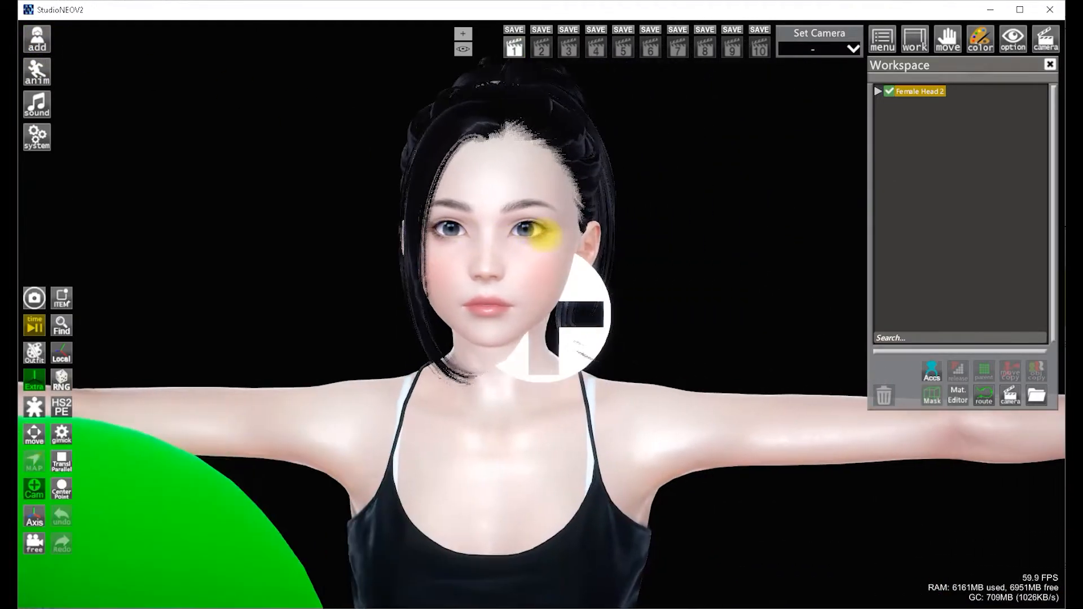
mouse_move(705, 169)
mouse_down()
mouse_move(592, 170)
mouse_move(700, 170)
mouse_up()
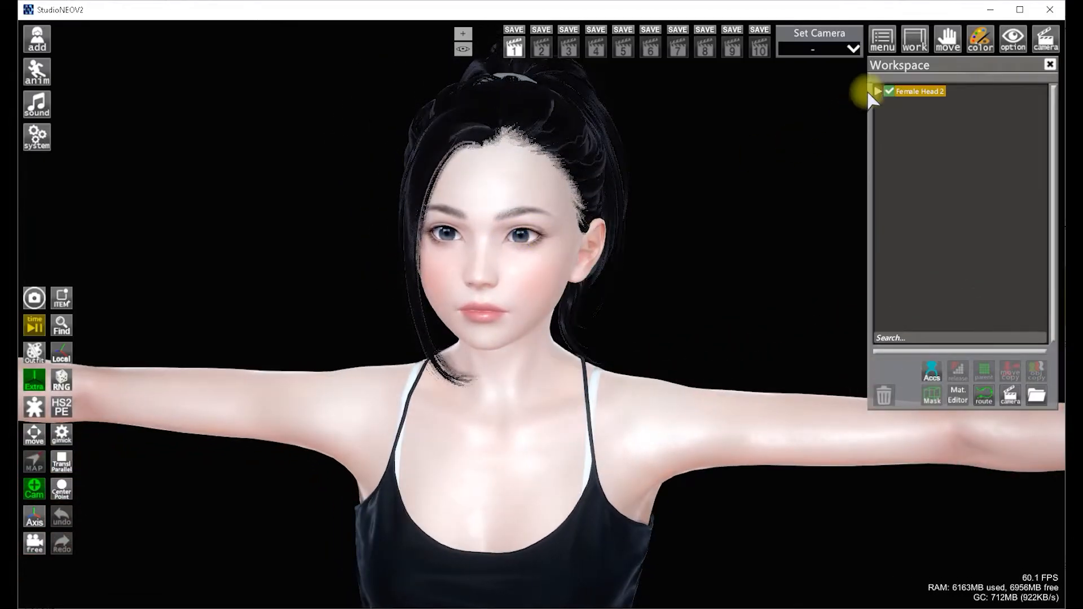
click(878, 91)
drag(637, 160, 640, 168)
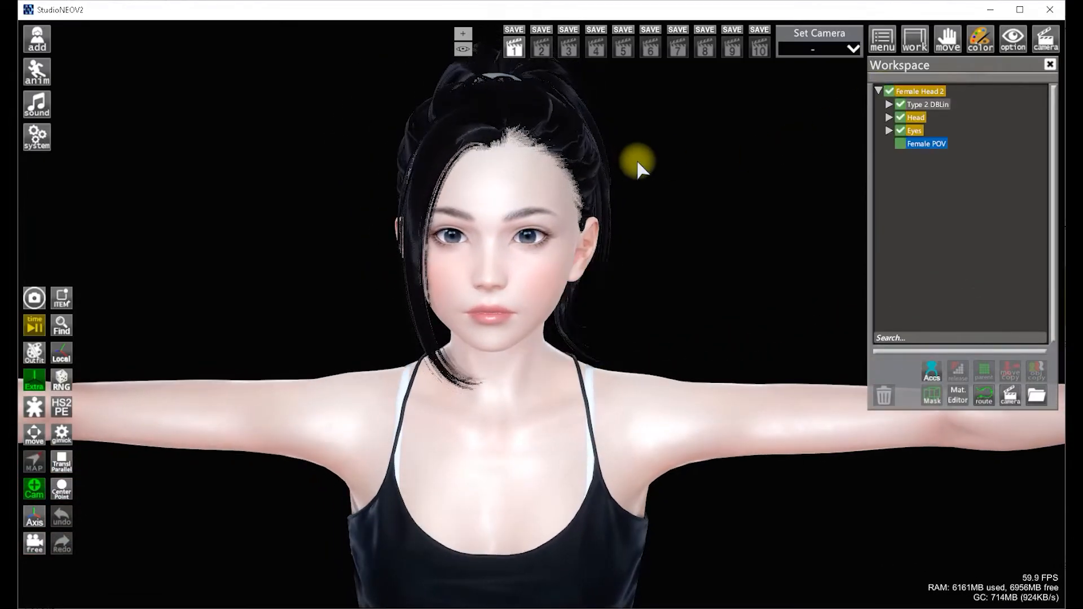
click(916, 118)
scroll(660, 194, down, 5)
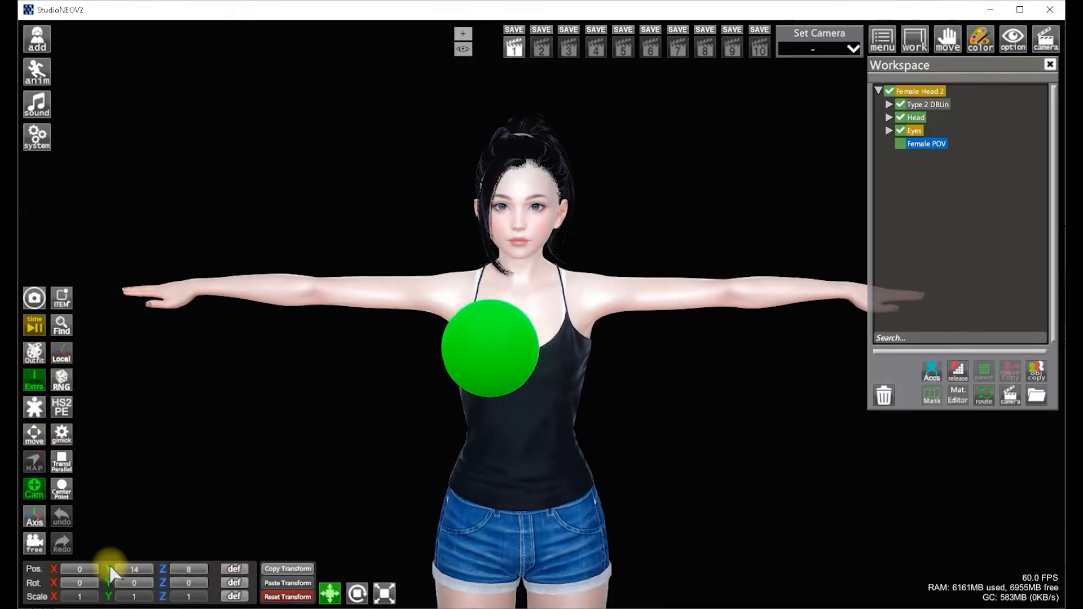
Try adjusting the selected object's position values, undoing the first change
mouse_move(111, 573)
mouse_down()
mouse_move(135, 571)
mouse_move(90, 572)
mouse_move(133, 571)
mouse_move(119, 574)
mouse_up()
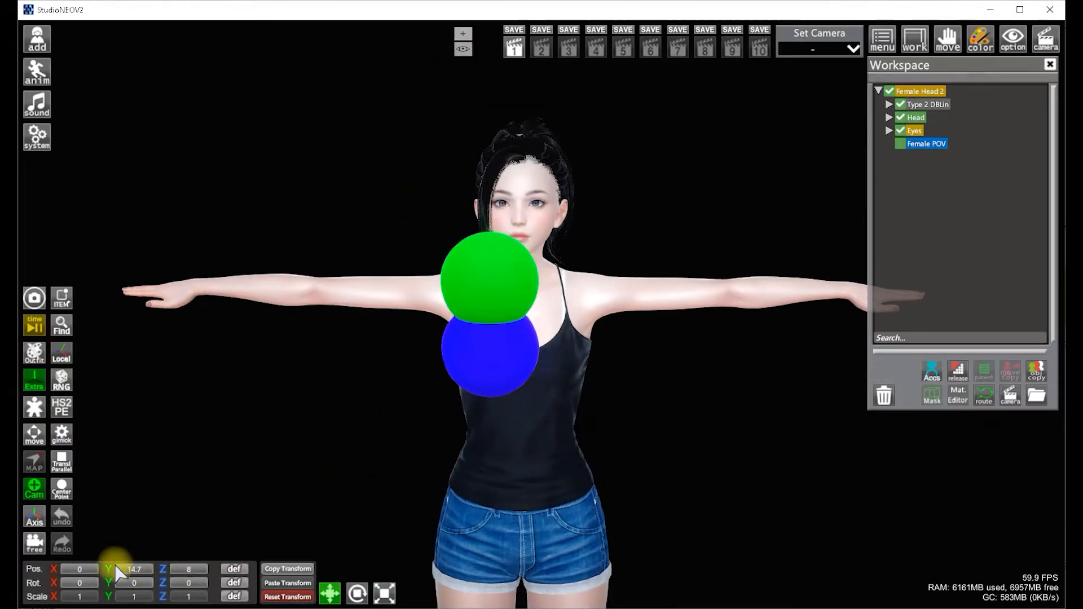
click(62, 516)
mouse_move(54, 570)
mouse_down()
mouse_move(51, 578)
mouse_move(65, 575)
mouse_up()
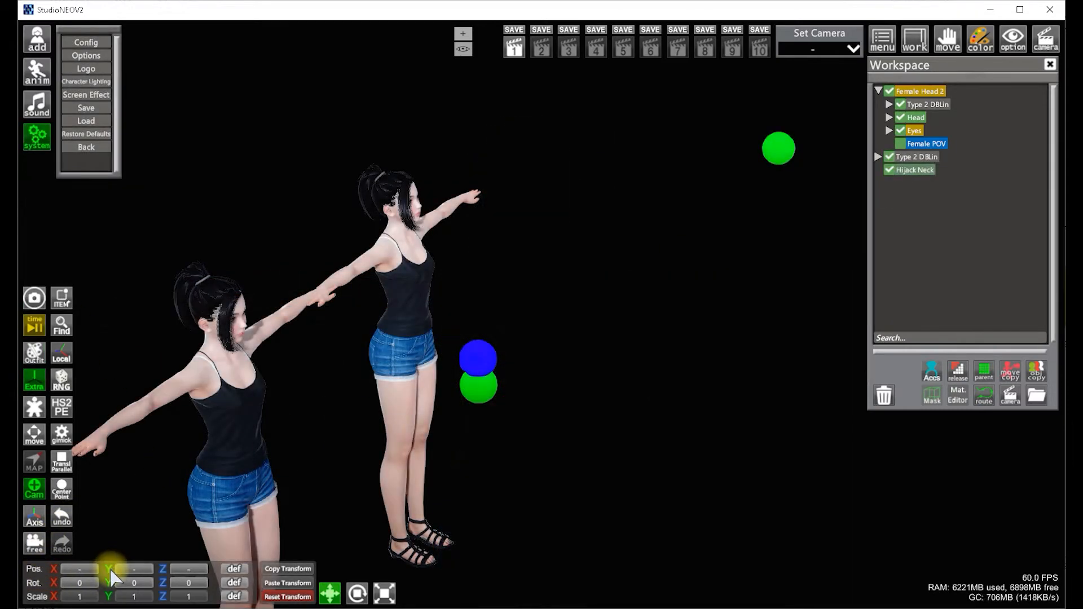
drag(113, 577, 165, 563)
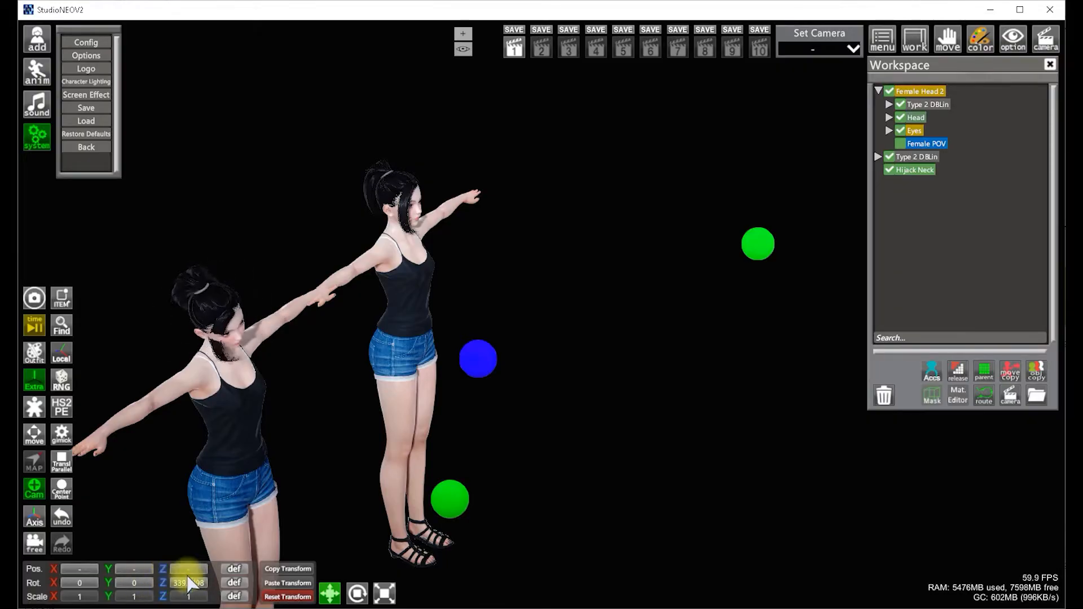
drag(191, 584, 517, 431)
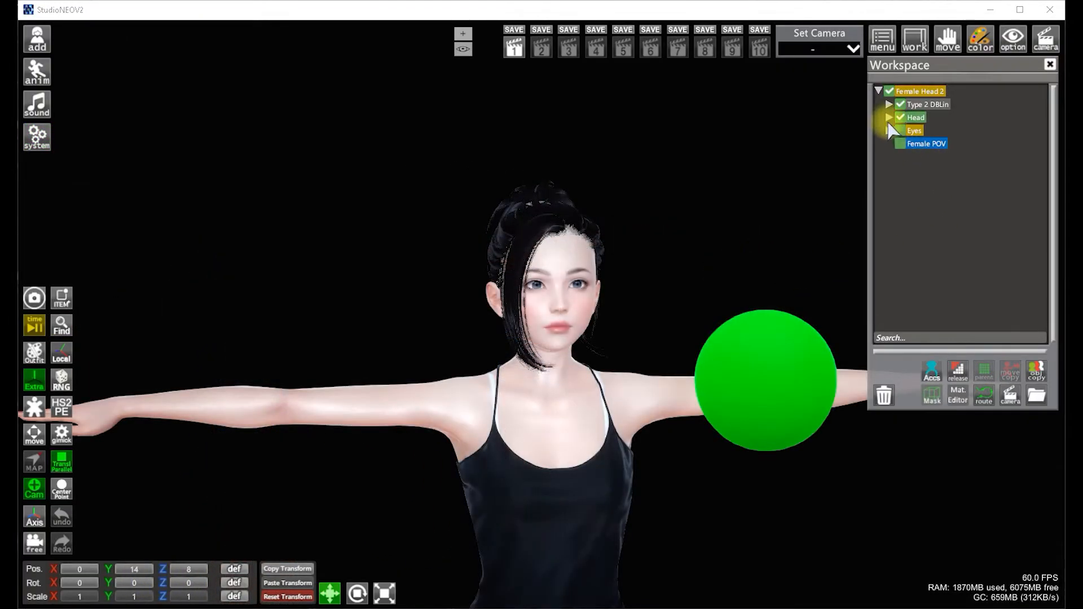
Expand the Head and Vibration hierarchy and select the Tracker Target (Channel) object
click(889, 120)
click(900, 144)
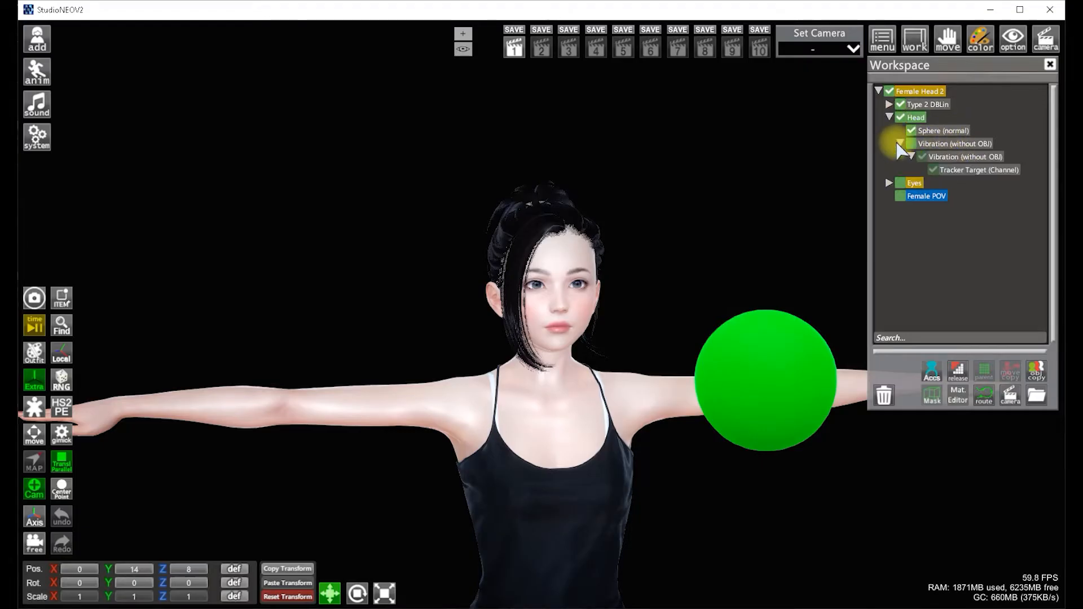
click(948, 169)
Load the hijack head single file into the timeline and close the timeline
click(36, 327)
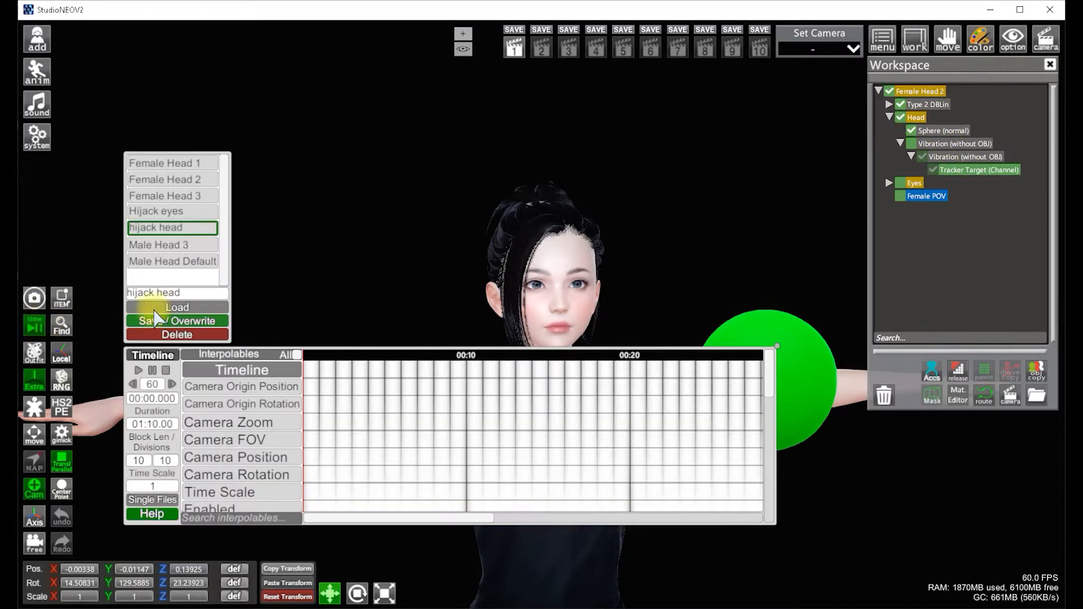
click(178, 308)
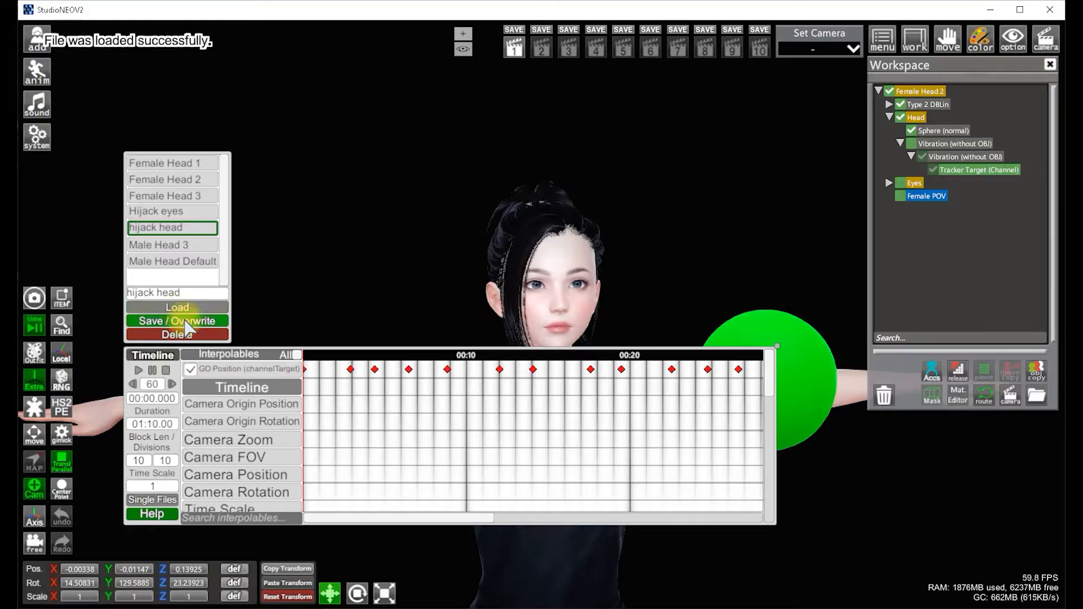
click(33, 327)
Adjust the tracker target's X and Z position values while viewing the face up close
scroll(581, 438, up, 6)
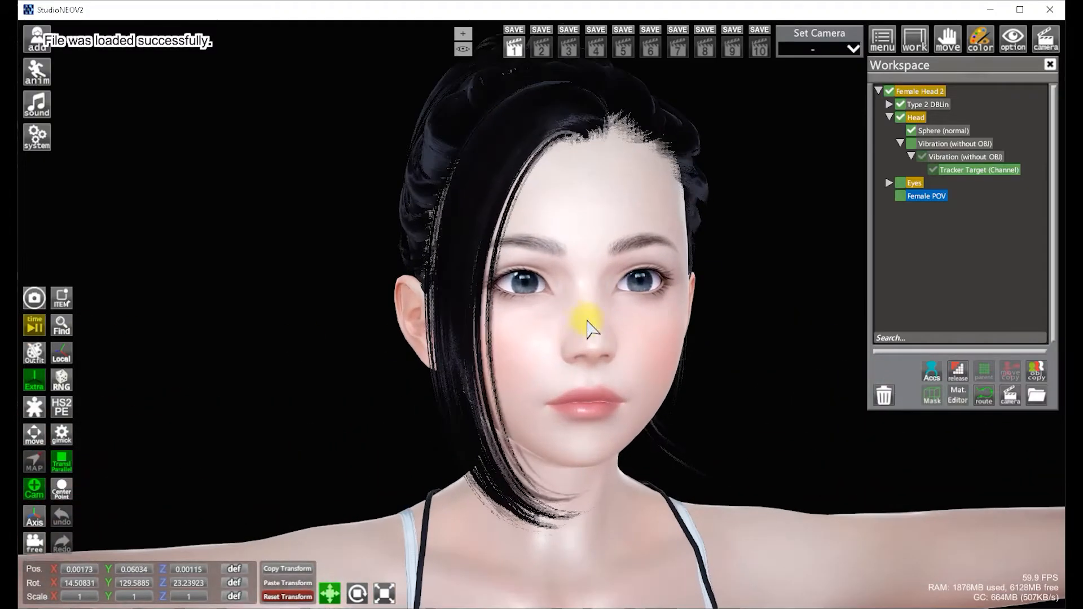
drag(587, 328, 525, 307)
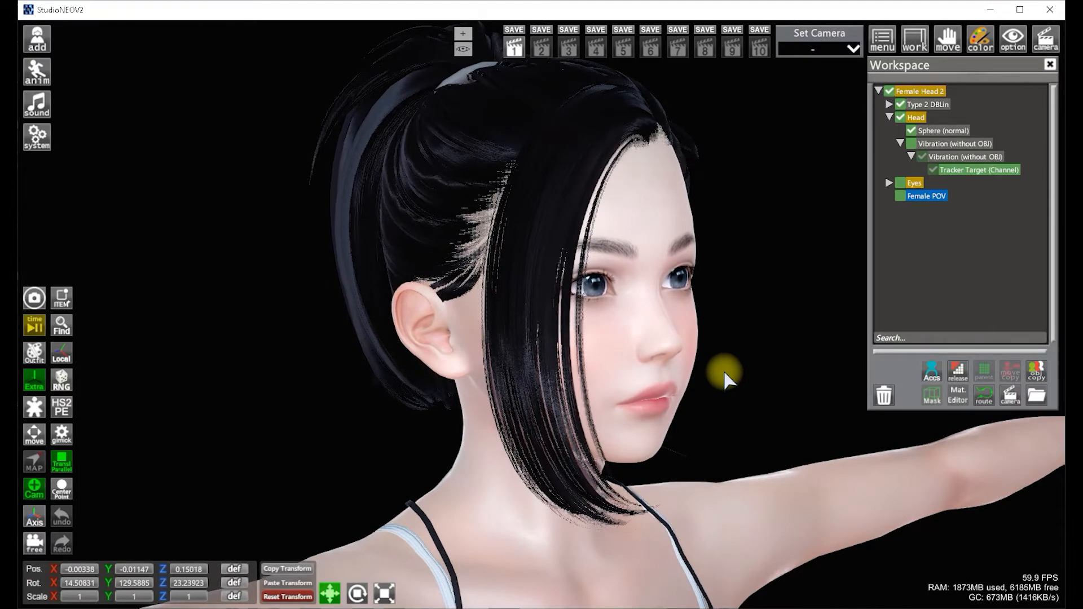
key(shift+t)
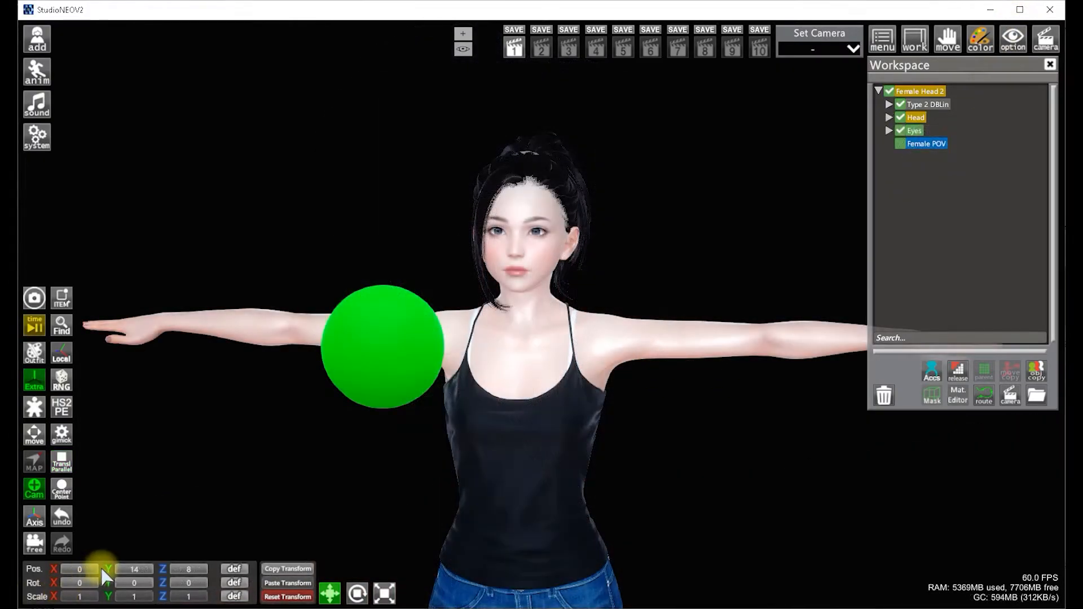
drag(104, 576, 60, 576)
drag(137, 565, 62, 572)
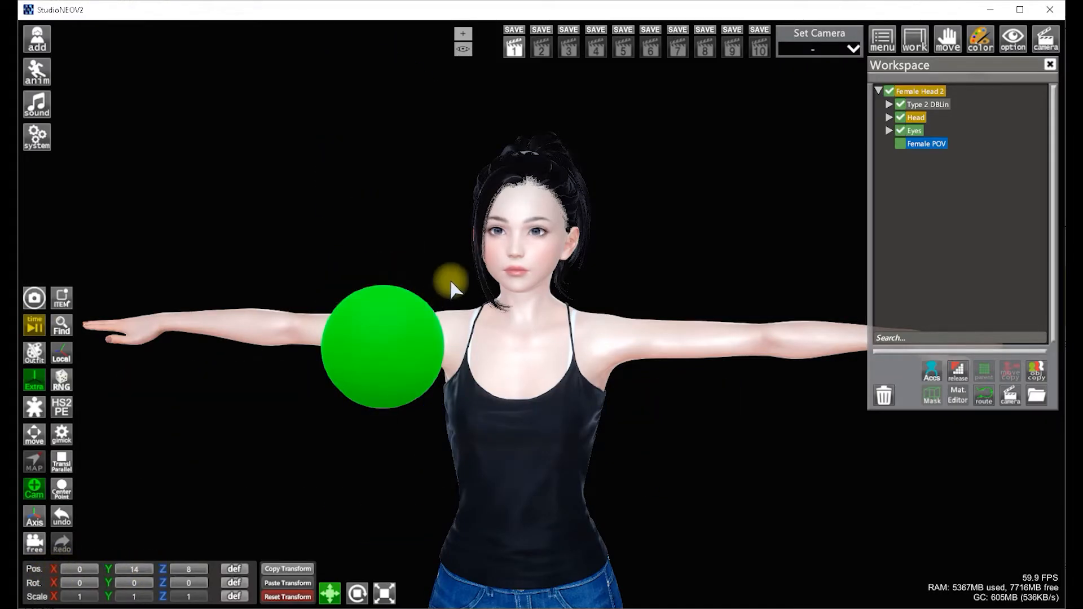
Set the tracker target's Y position to about -13.8 with the Regular and Eyelid Control heads side by side
right_drag(450, 283, 434, 324)
key(ctrl+t)
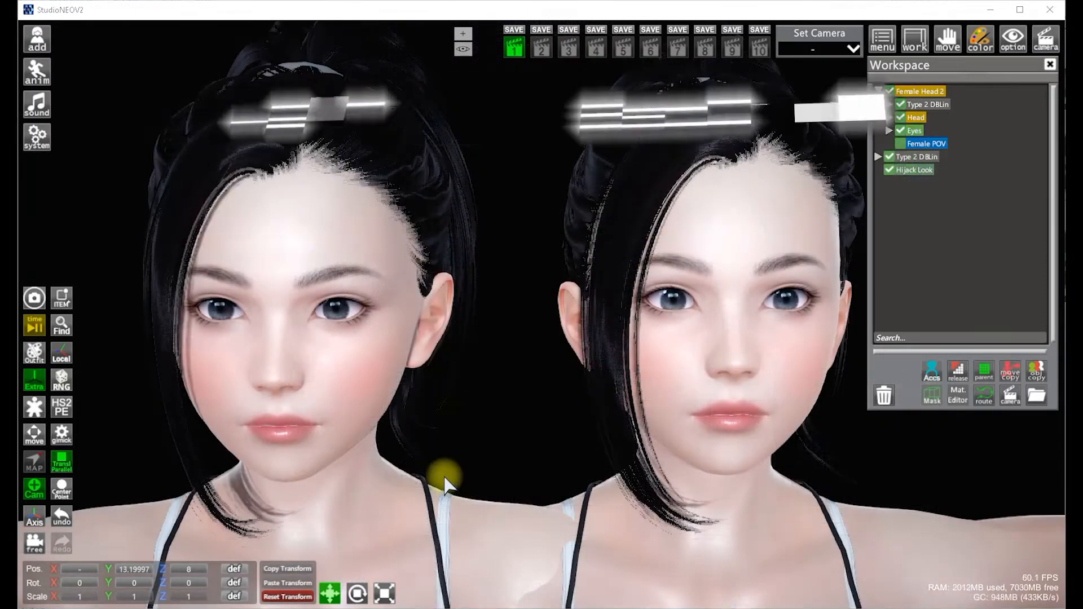
drag(110, 574, 254, 556)
drag(158, 556, 458, 496)
drag(136, 517, 23, 525)
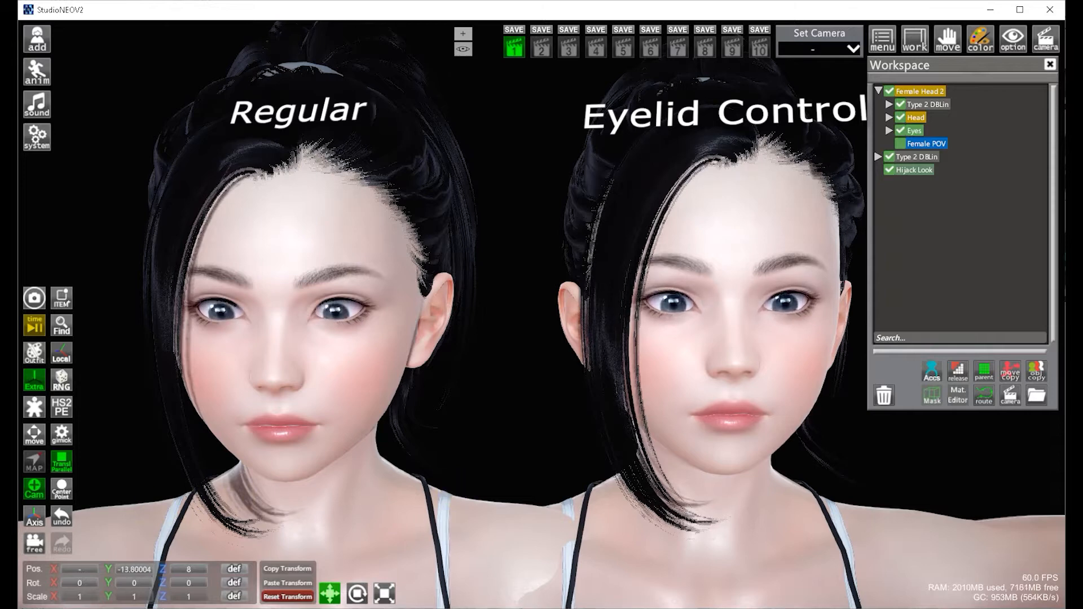
Select the eyelids' Lookat Gimmick and move its Z position to about -5.11
drag(57, 576, 399, 560)
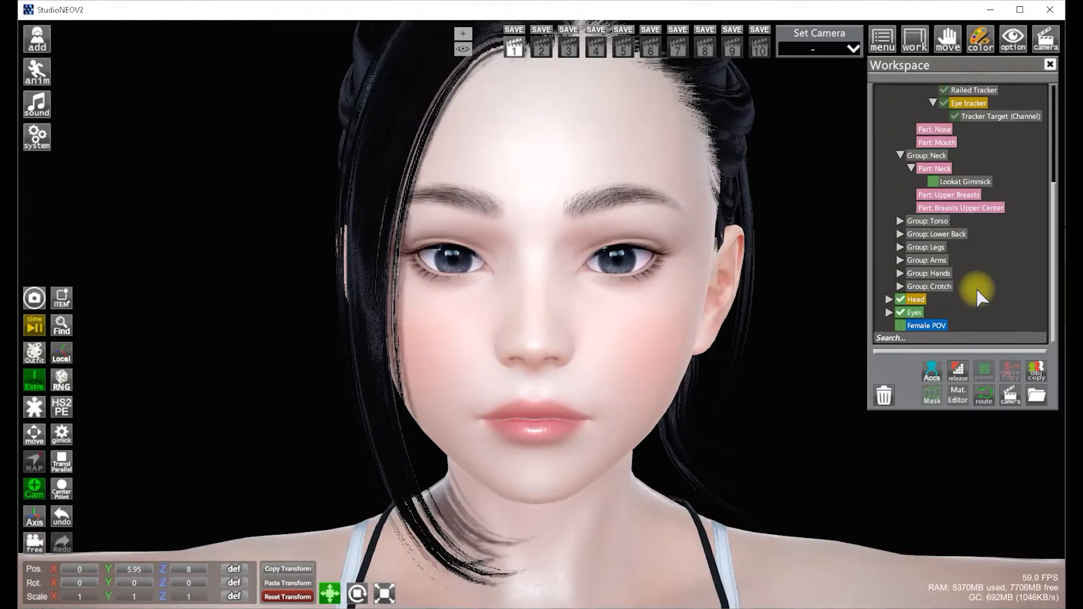
scroll(980, 297, up, 5)
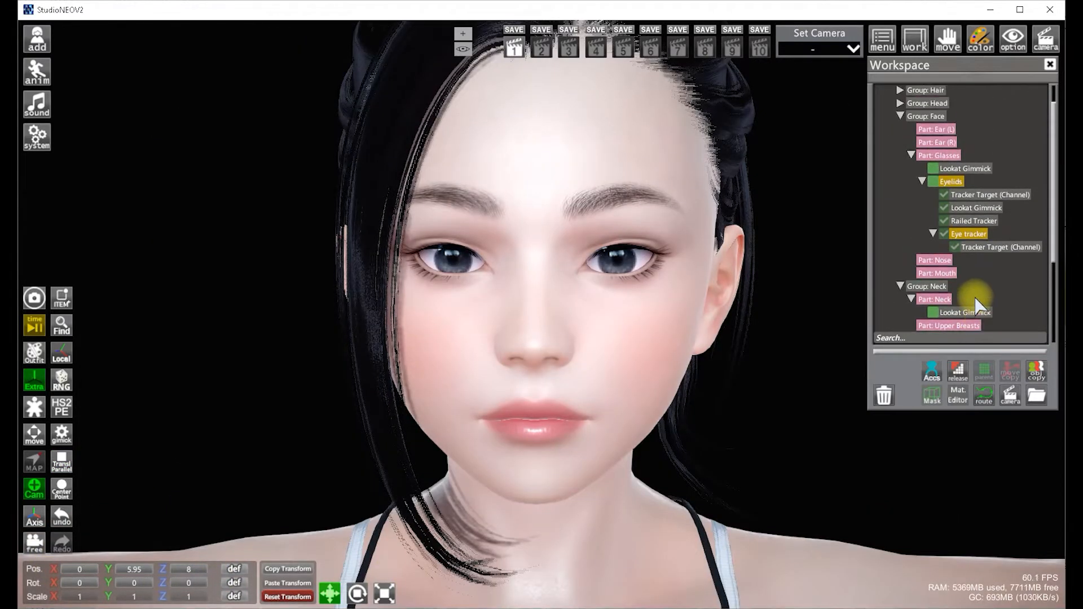
click(977, 210)
drag(459, 286, 455, 286)
click(36, 518)
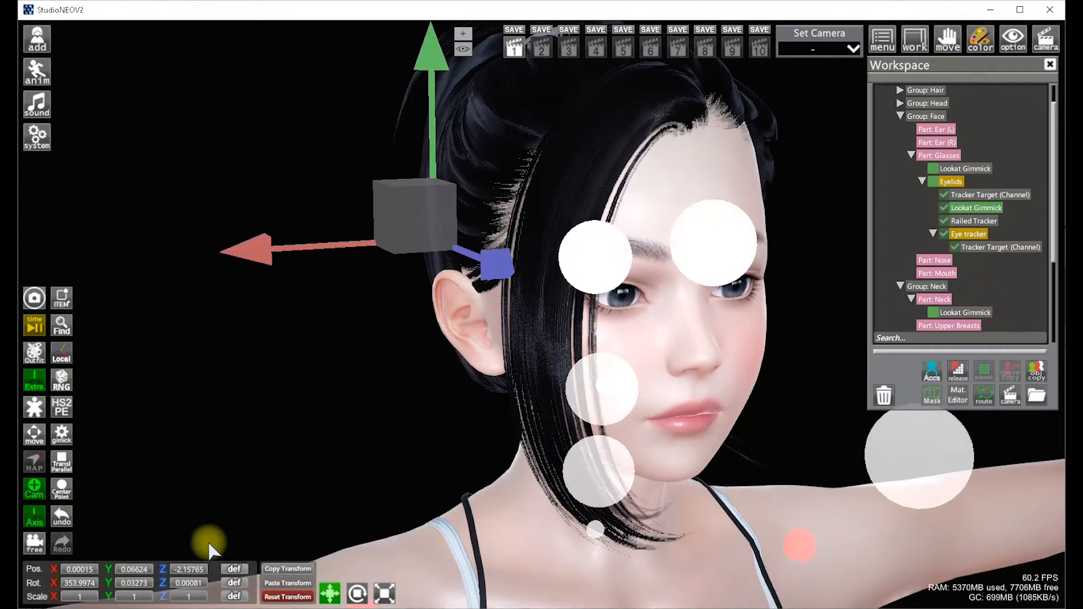
drag(162, 571, 139, 572)
click(38, 519)
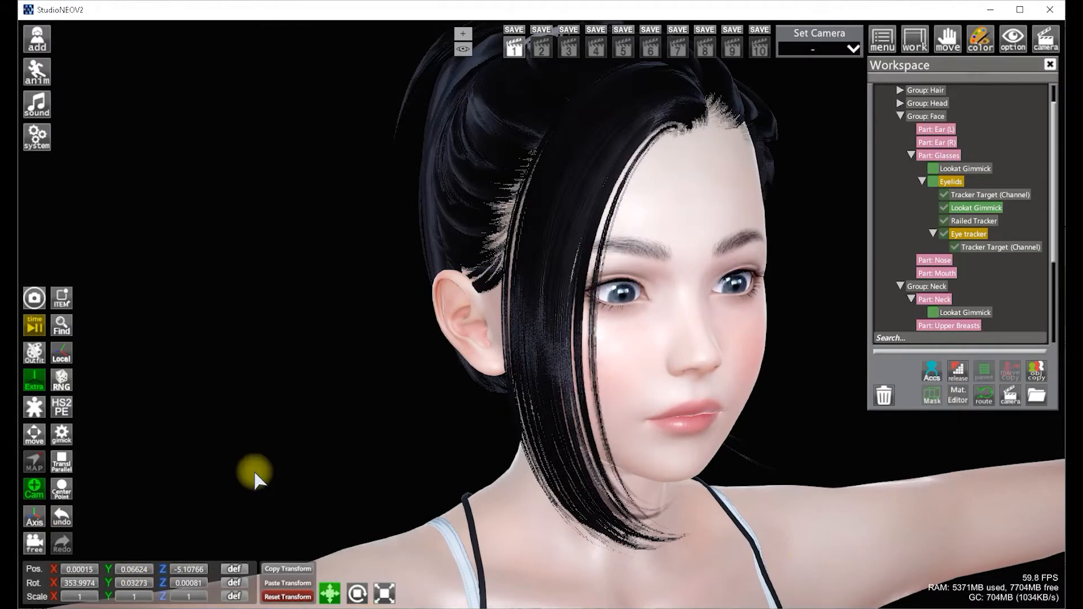
Select the Female POV and raise its Y position to about 18.25
drag(447, 416, 439, 416)
scroll(999, 251, down, 5)
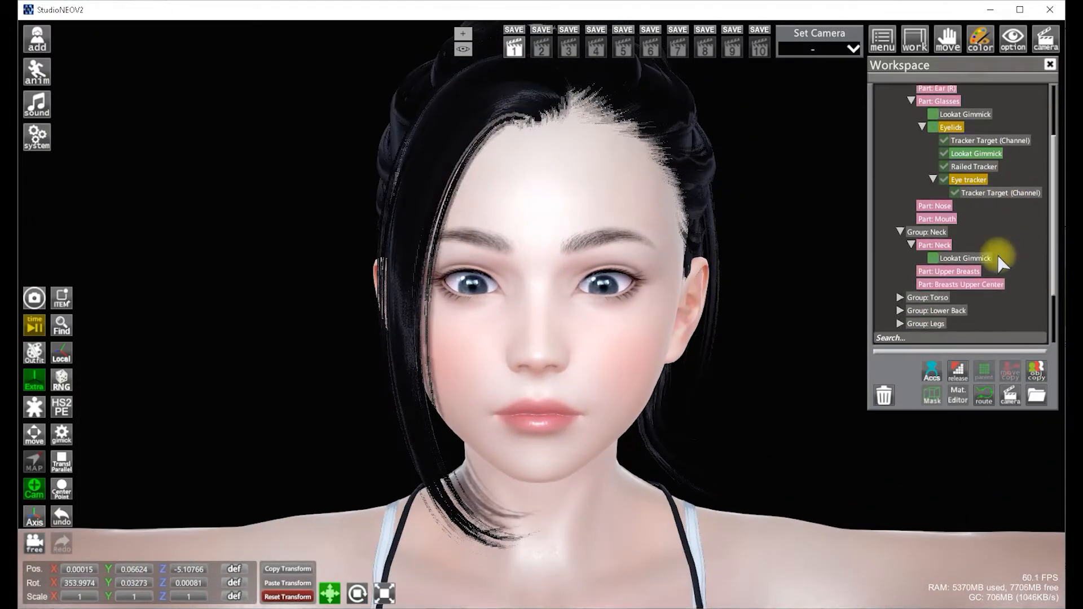
click(925, 325)
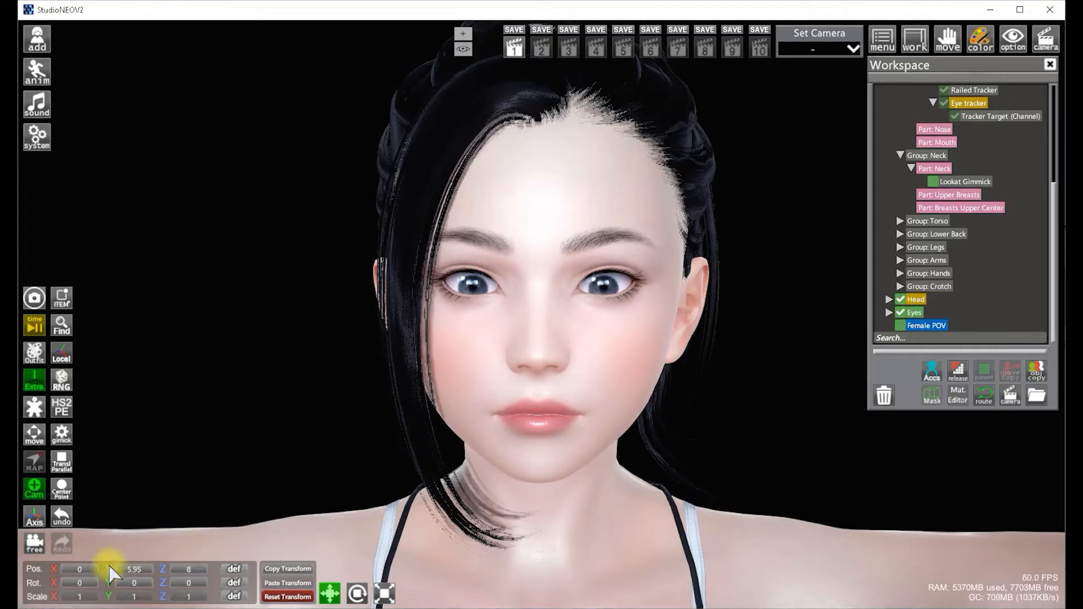
drag(128, 577, 210, 543)
drag(278, 415, 785, 335)
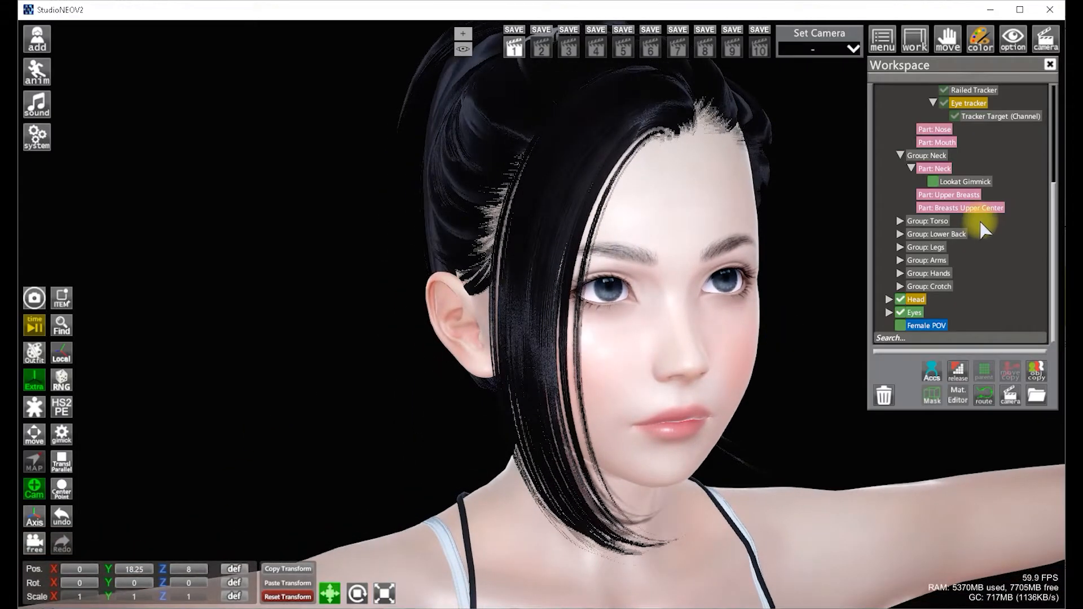
Move the eyelids' Lookat Gimmick further back to a Z position of about -12.01
scroll(982, 113, up, 2)
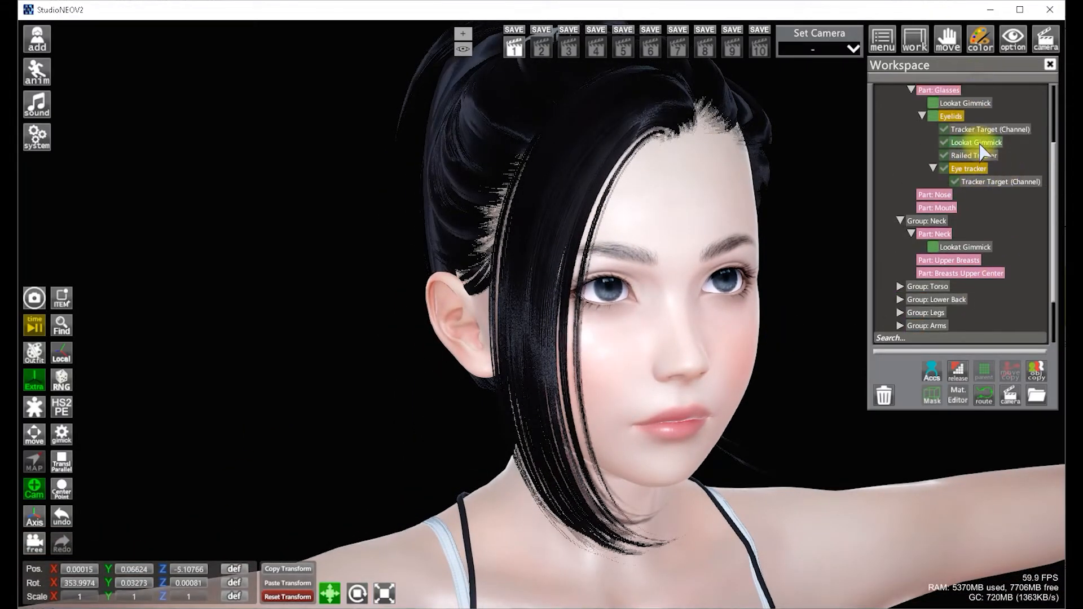
click(35, 515)
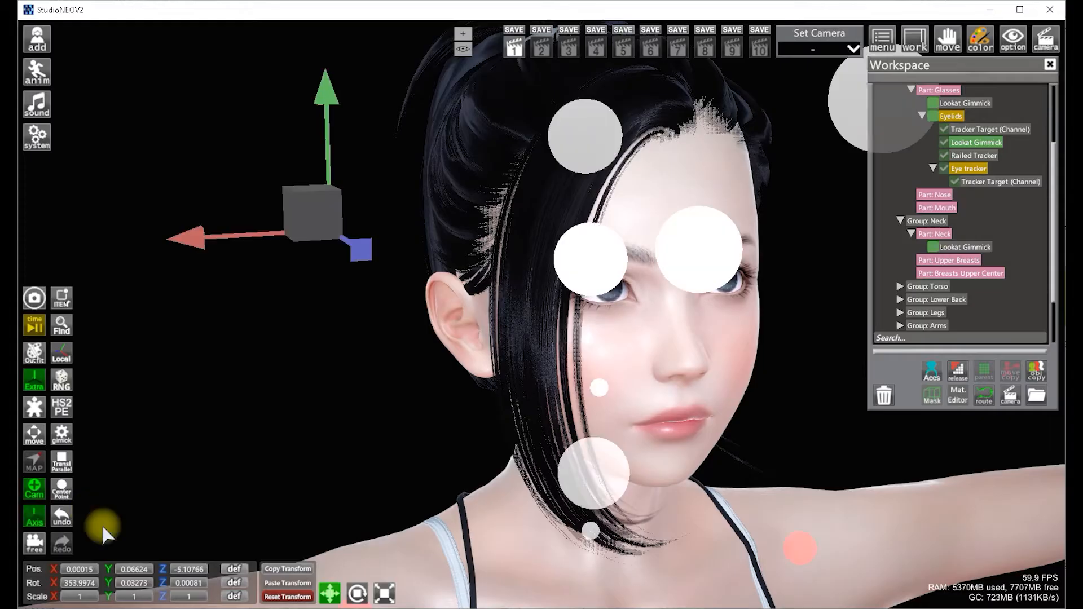
drag(164, 577, 104, 516)
click(35, 515)
scroll(980, 294, down, 2)
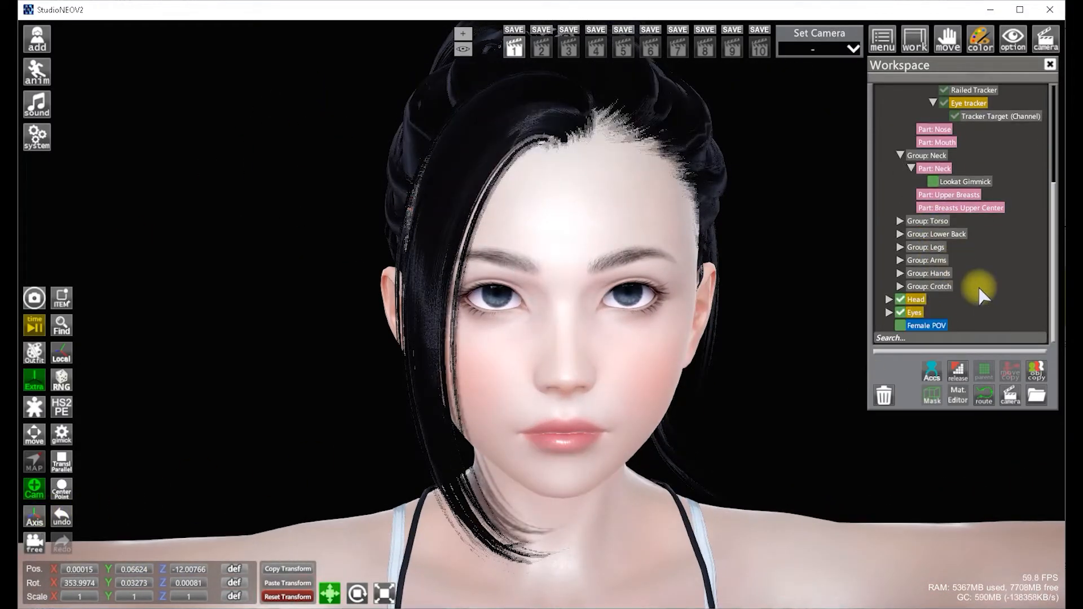
Select the Eyes folder and adjust its Y position
click(914, 313)
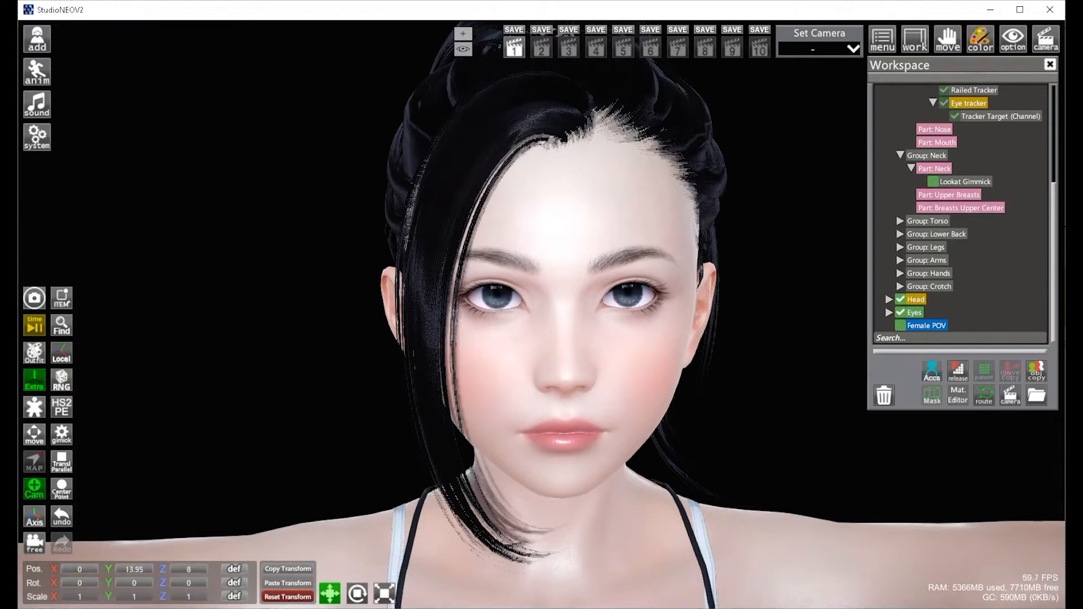
drag(108, 571, 71, 573)
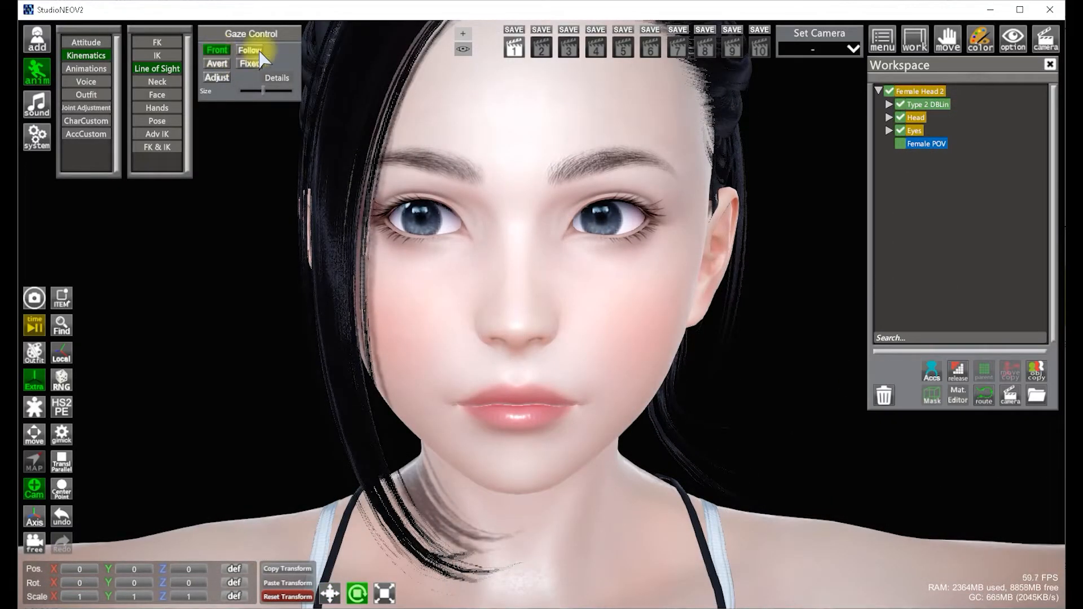
Switch the character's Gaze Control to Follow and then Avert, and reopen the Kinematics FK & IK panel
click(255, 51)
click(217, 64)
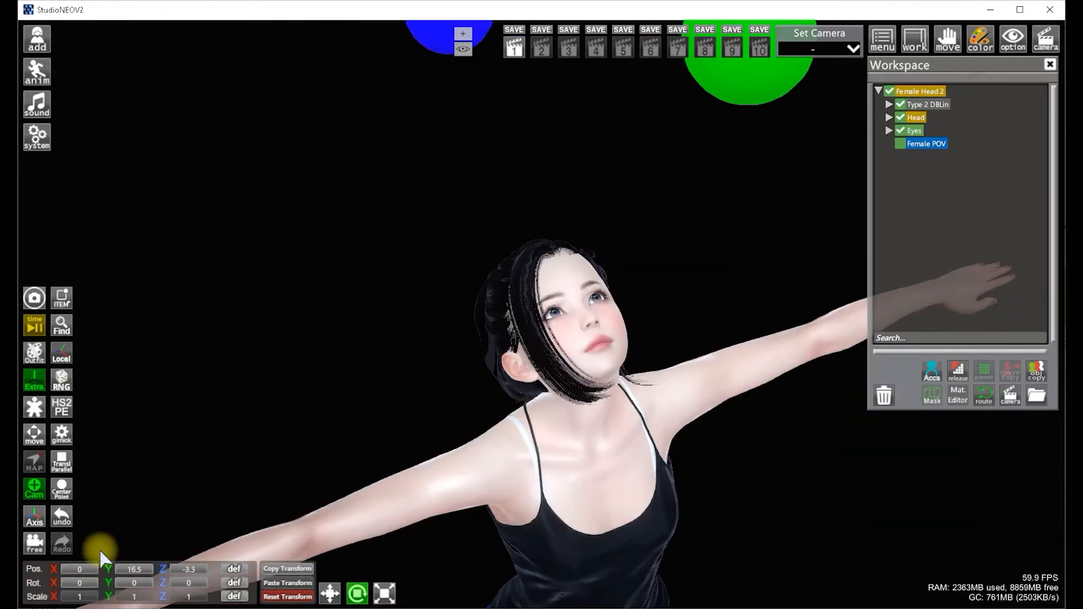
drag(100, 551, 152, 554)
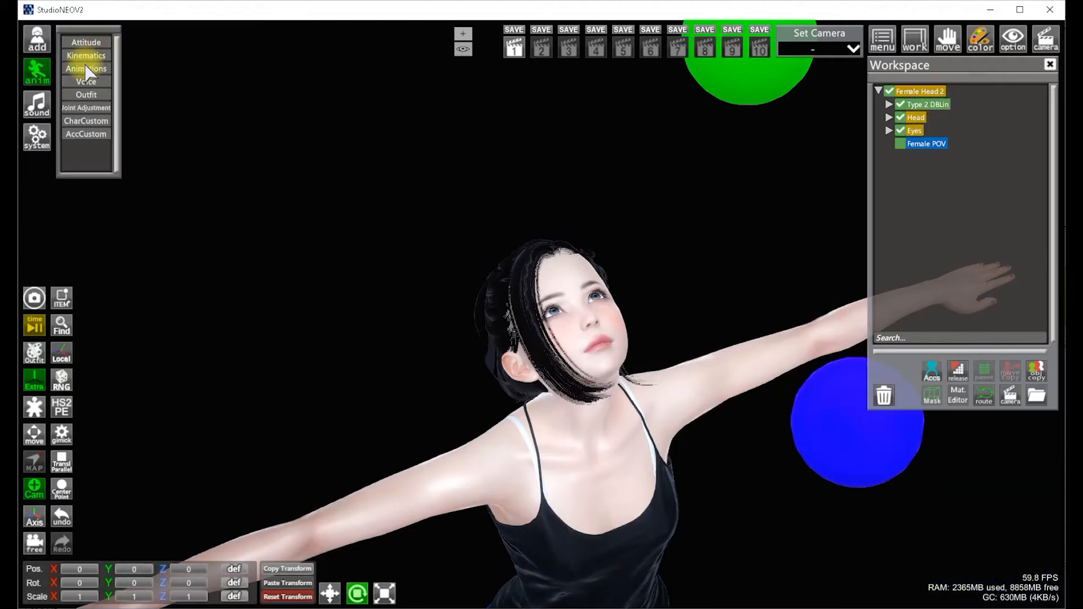
click(86, 56)
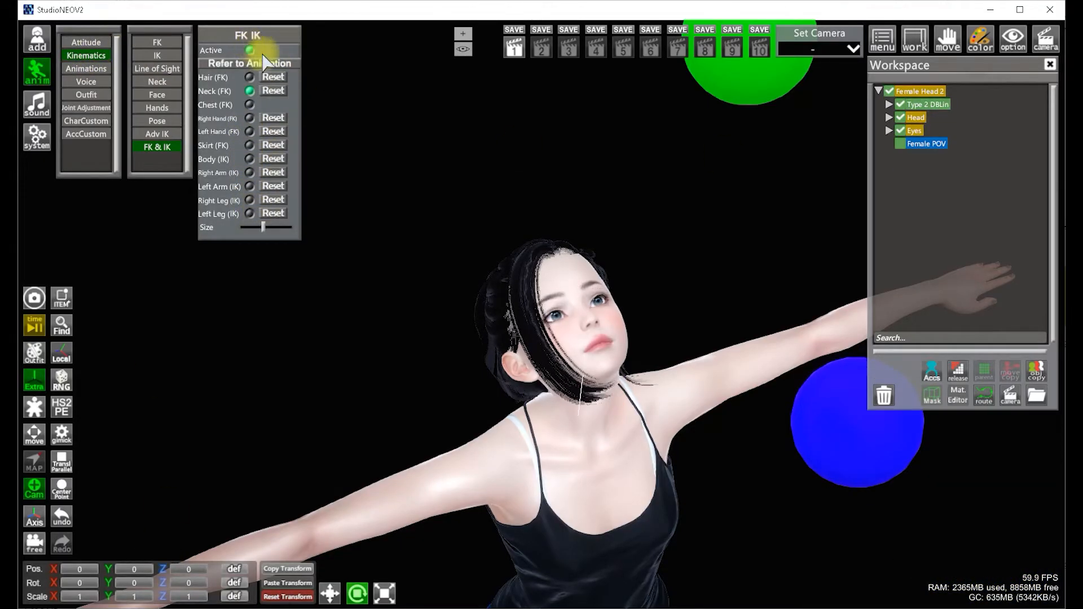
Select the Eyes folder and adjust its Z position
click(956, 150)
click(915, 131)
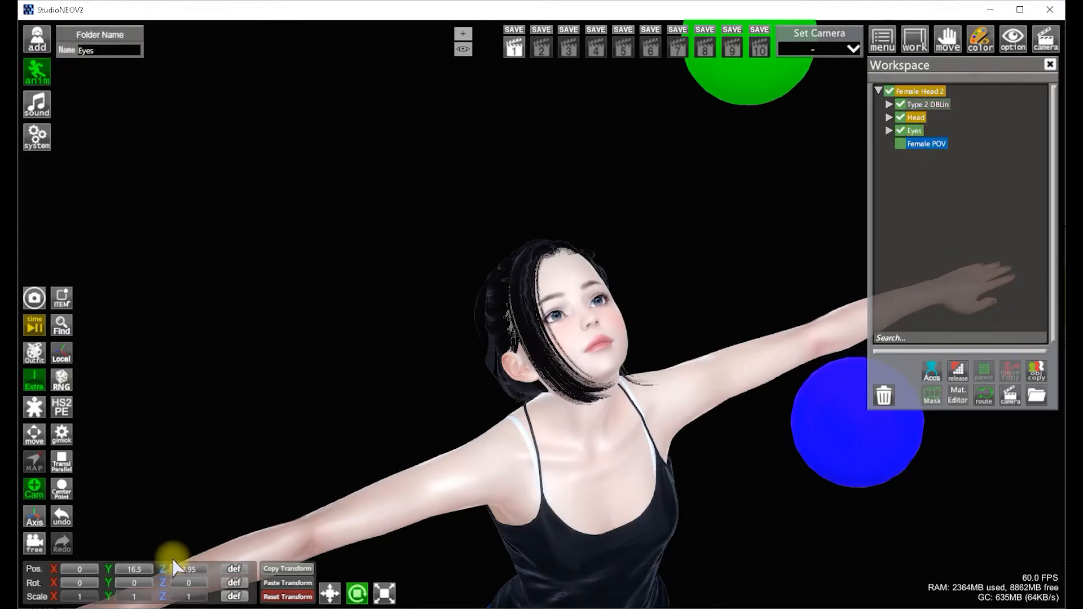
drag(175, 567, 144, 570)
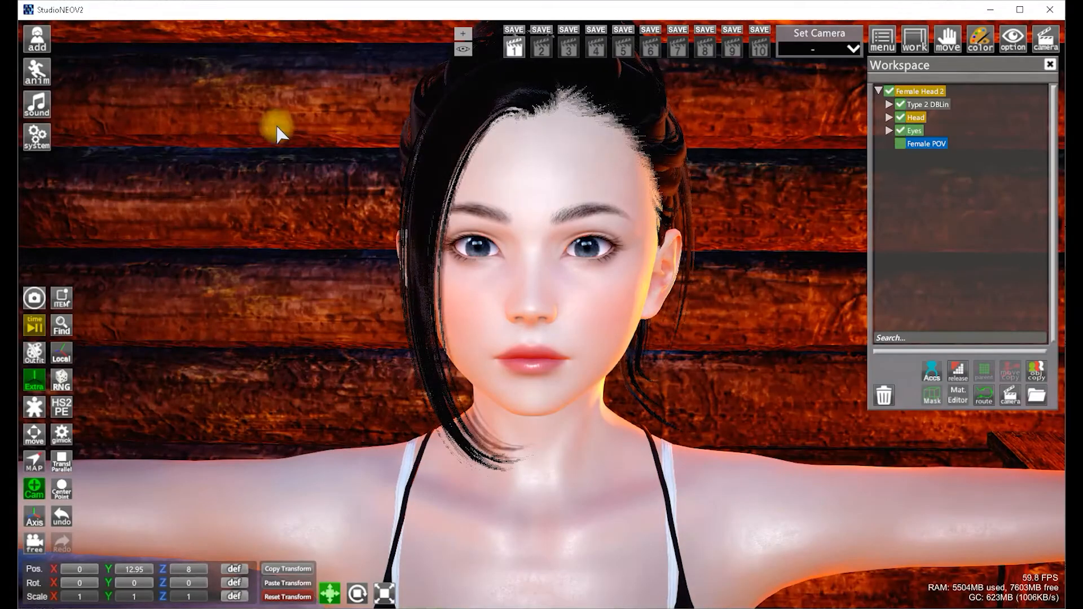
View through the Female POV camera and nudge the selected target's X position to about -0.15
click(918, 145)
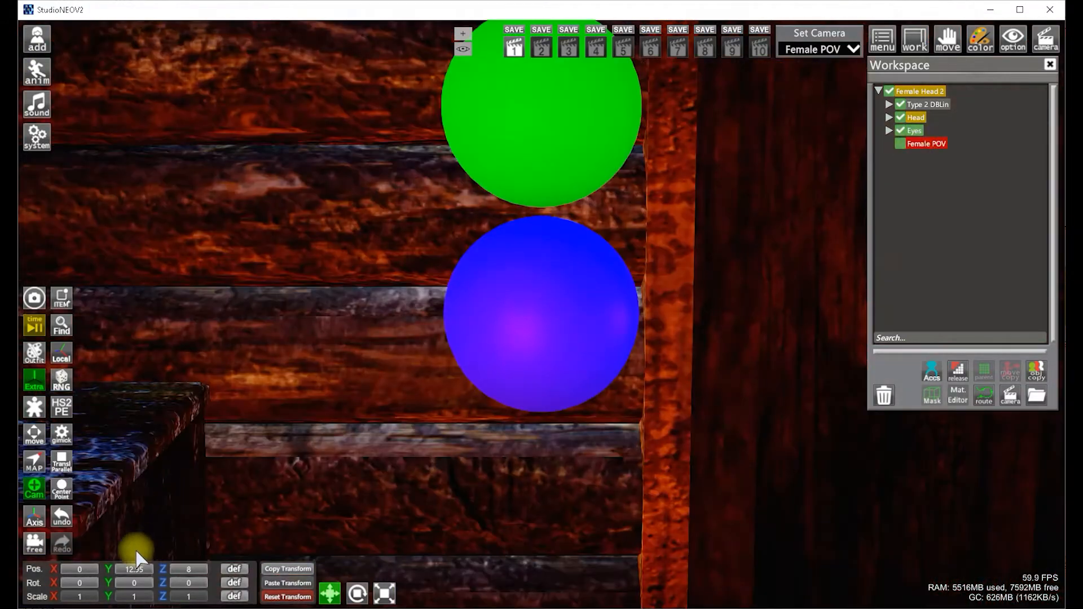
drag(112, 576, 53, 508)
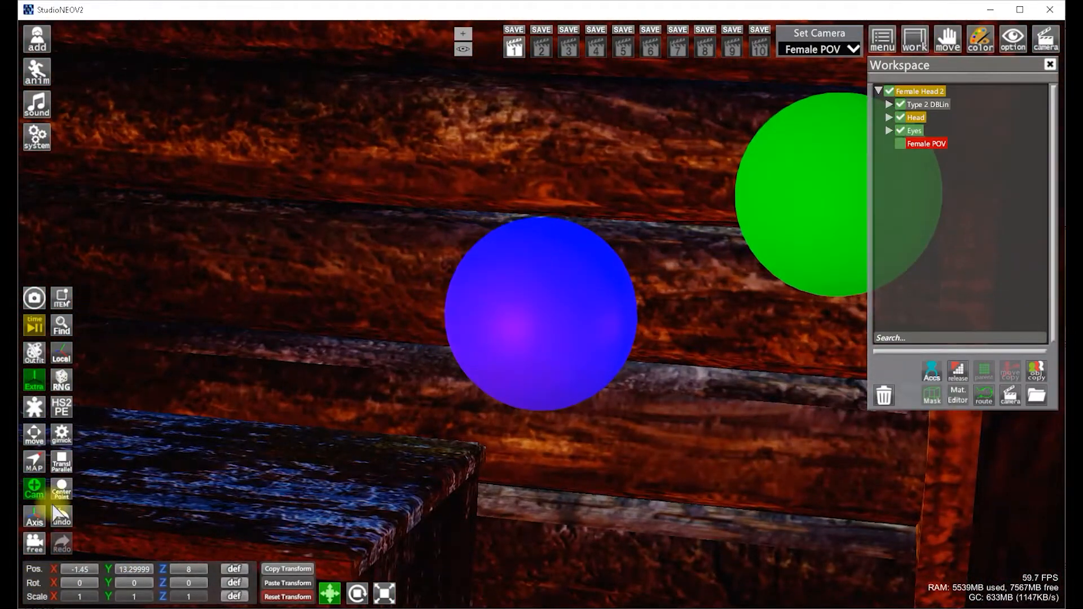
click(37, 332)
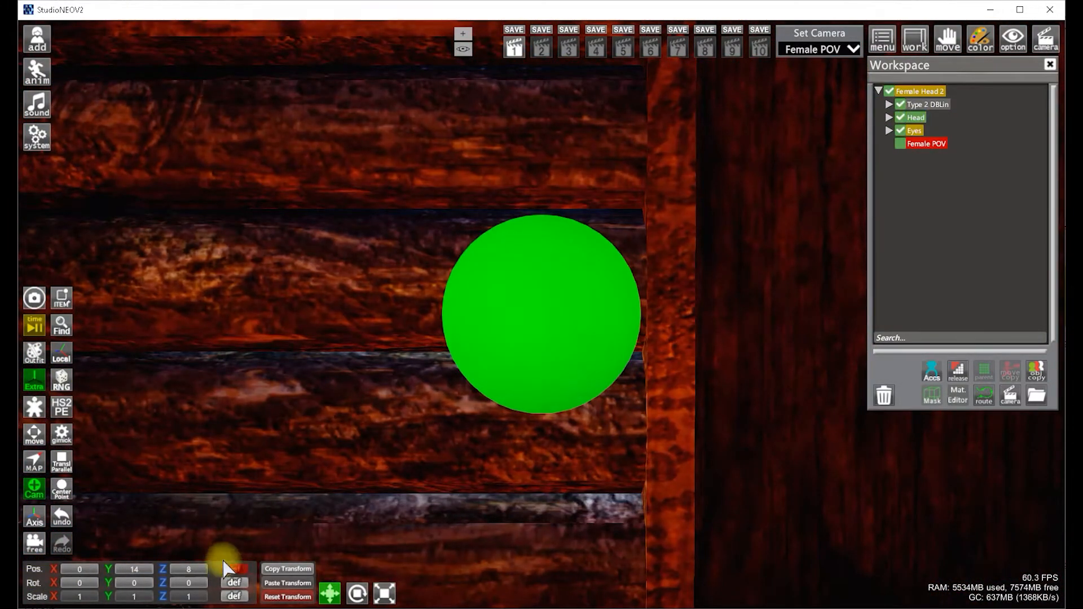
drag(63, 575, 59, 543)
click(63, 518)
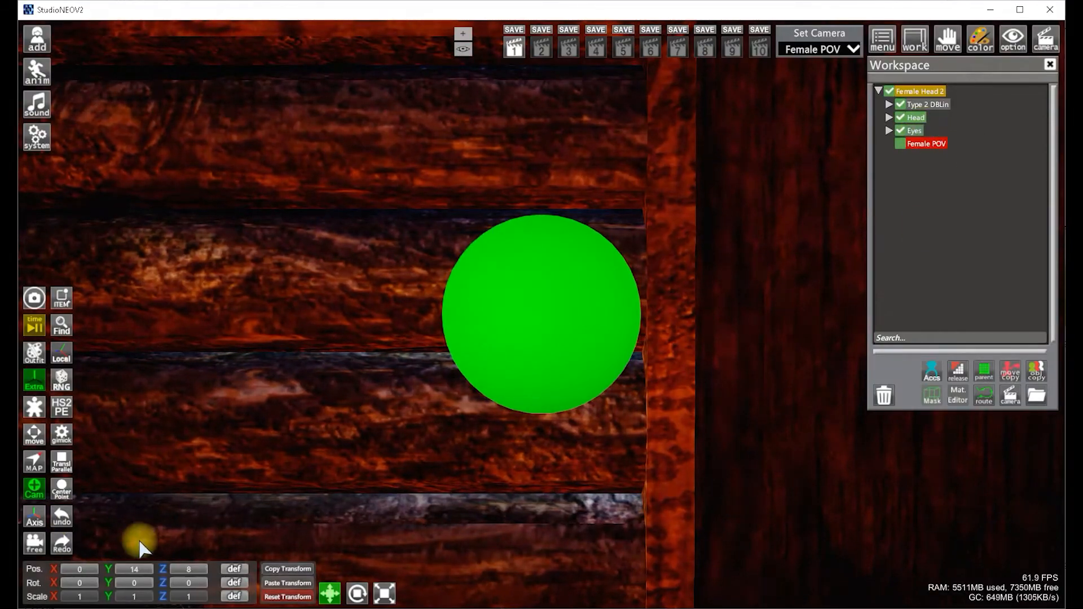
drag(67, 572, 39, 569)
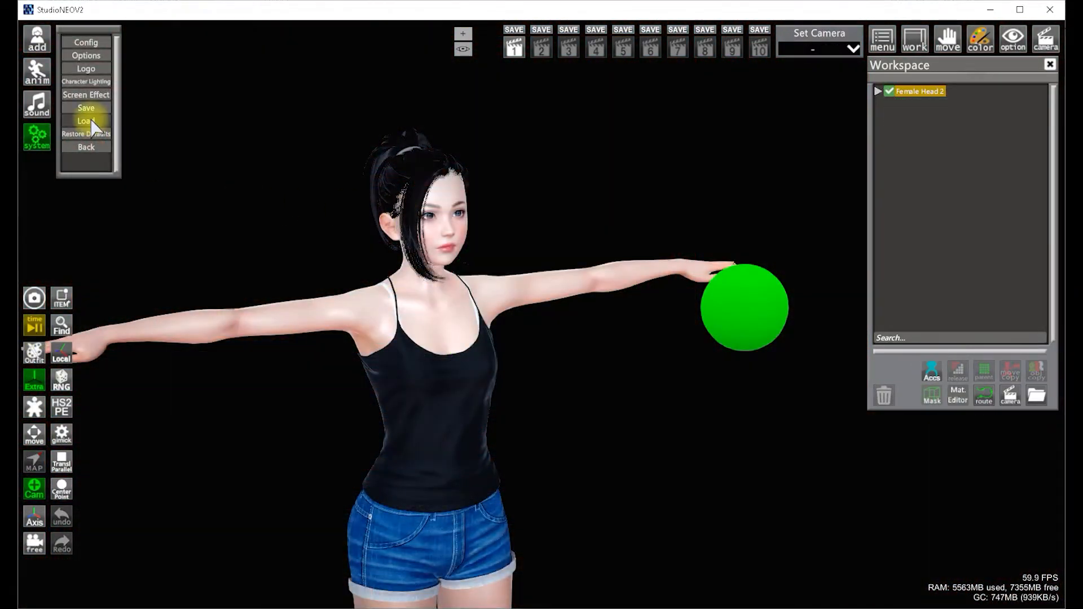
Import the Head Type 2 DBLin scene into the current scene
click(86, 120)
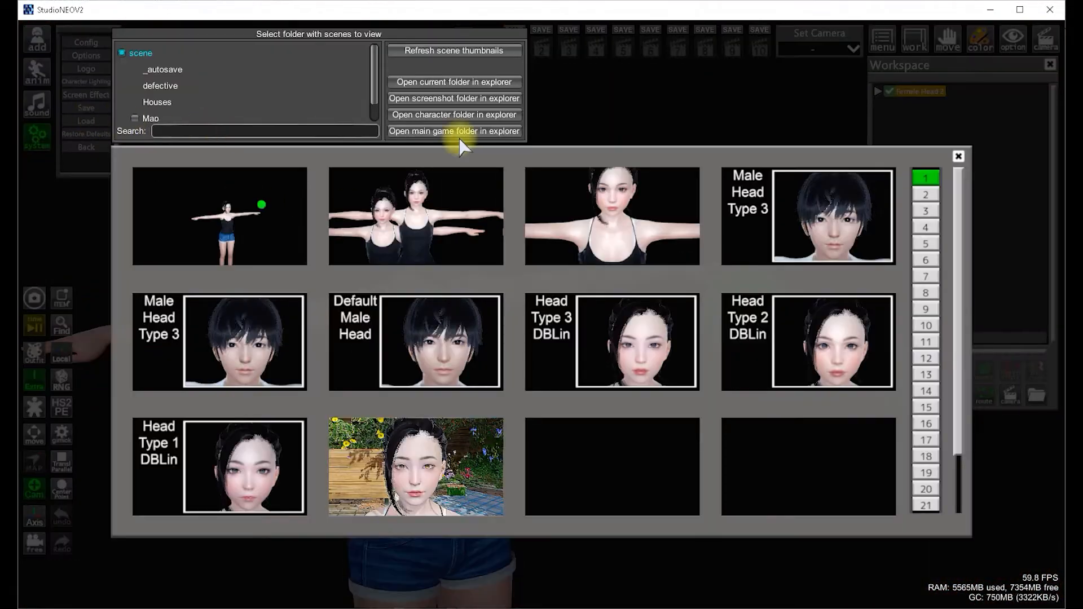
click(753, 338)
click(501, 389)
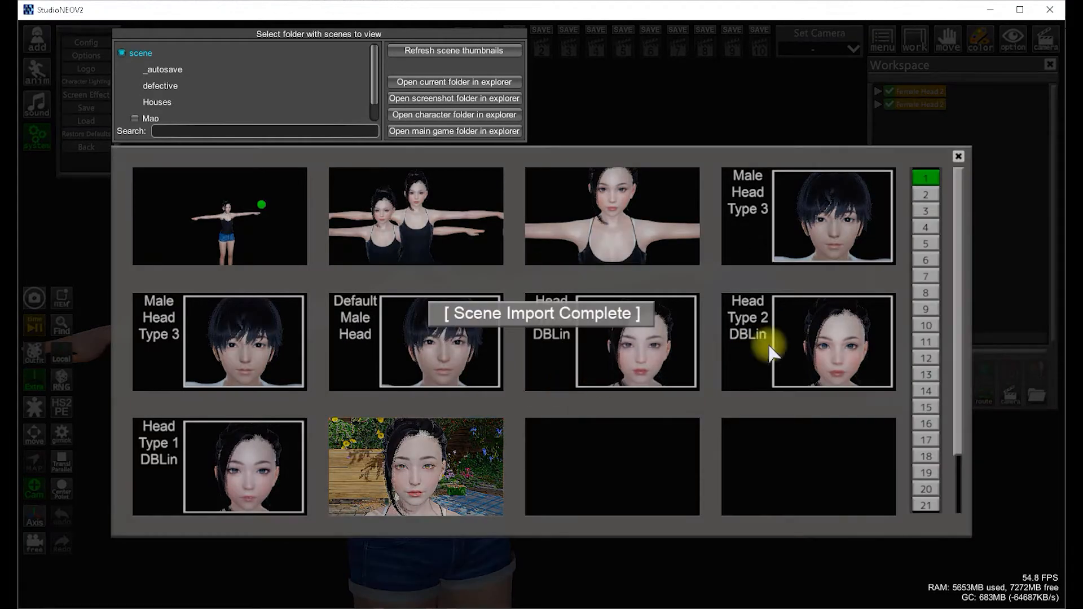
click(959, 157)
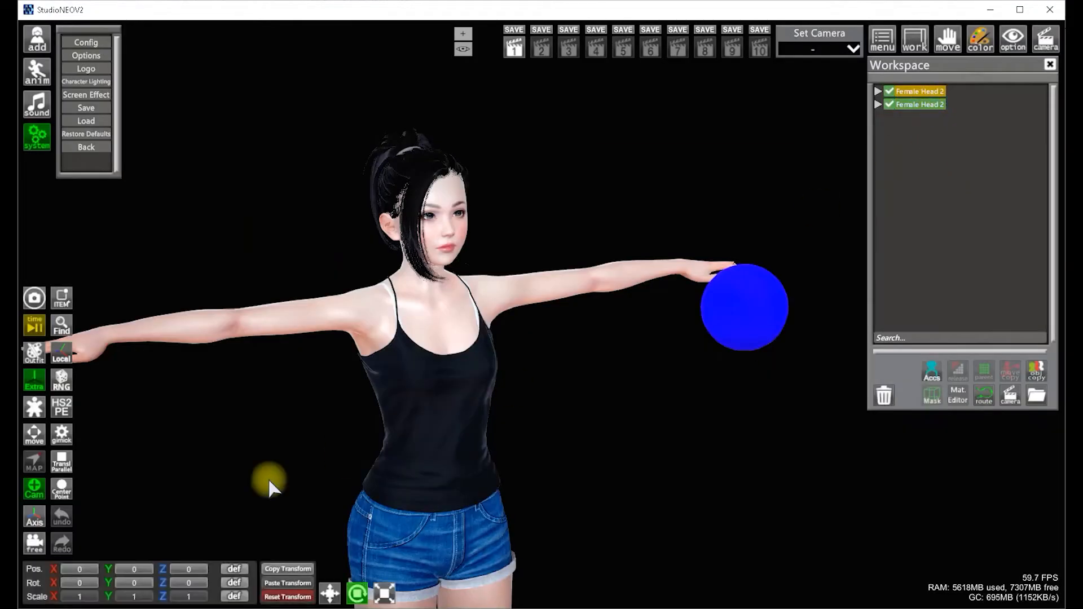
Move the imported head to an X position of about -10.95 beside the existing character
drag(59, 574, 60, 575)
drag(54, 569, 40, 570)
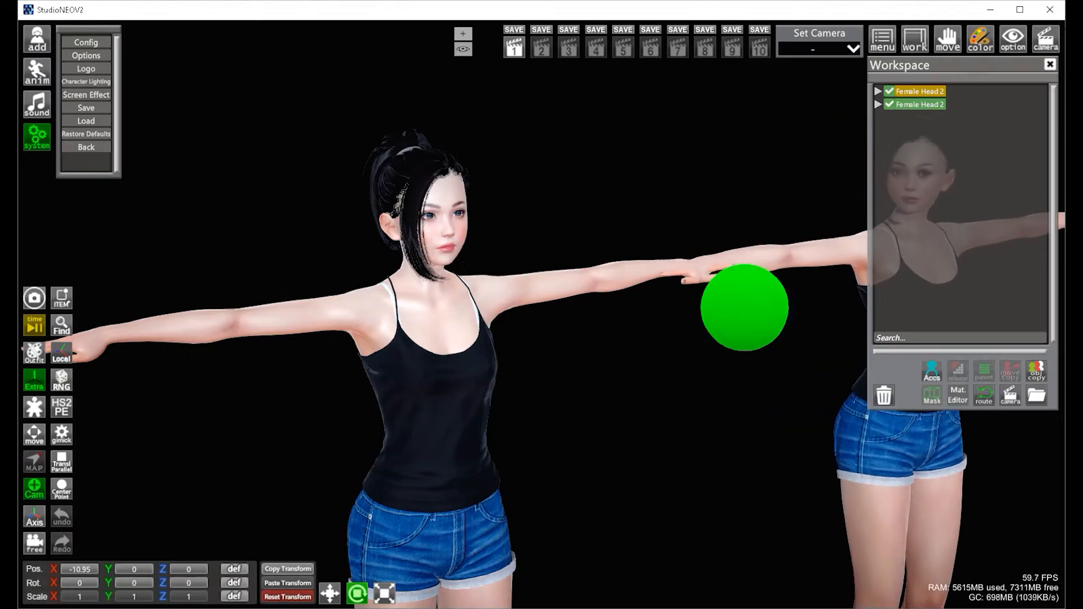
middle_drag(173, 458, 189, 455)
drag(188, 455, 188, 454)
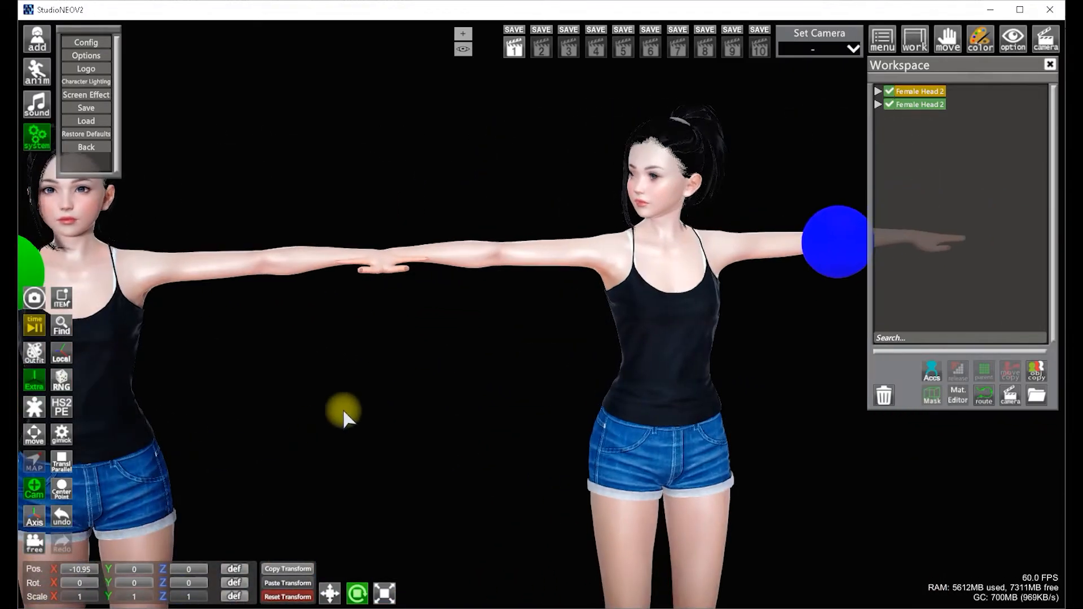
right_drag(342, 411, 334, 406)
middle_drag(333, 406, 337, 407)
drag(337, 406, 335, 406)
right_drag(336, 406, 338, 407)
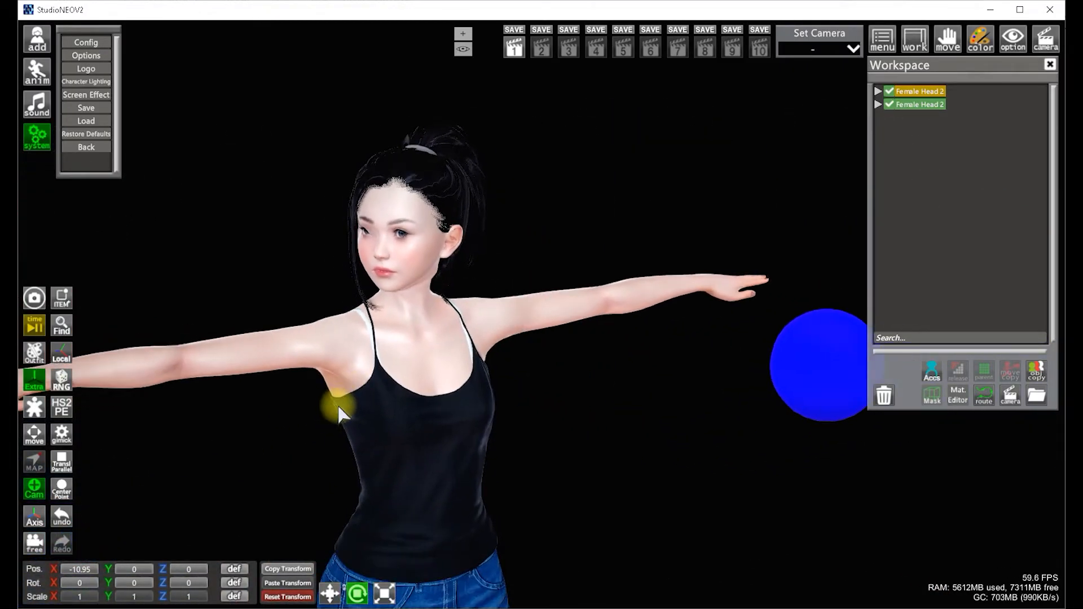
drag(427, 387, 434, 387)
middle_drag(434, 386, 431, 384)
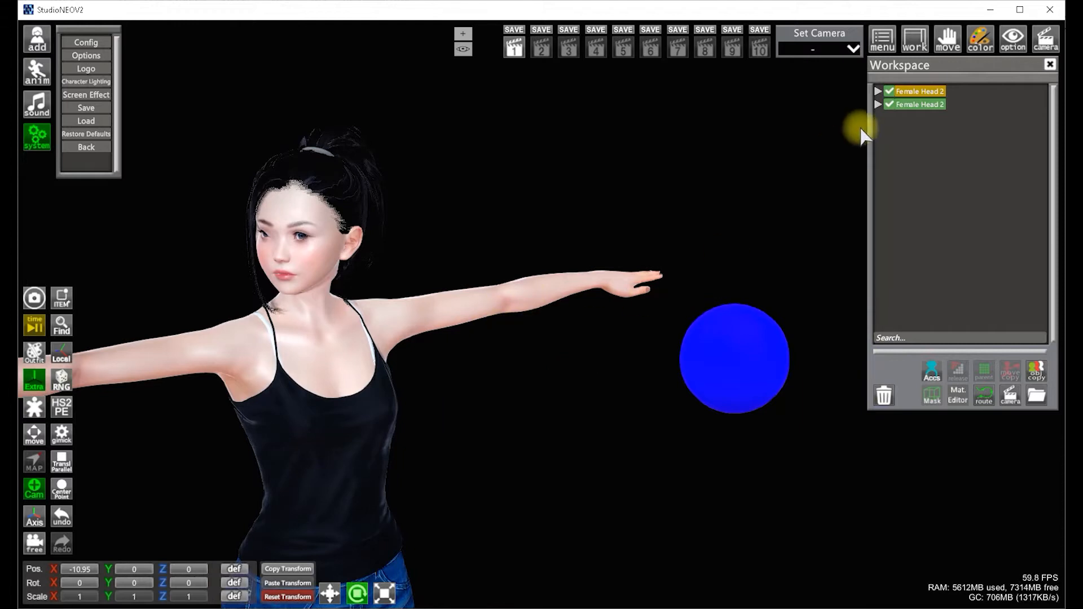
Expand the imported head's eyelid hierarchy and inspect each tracker's channel settings in Studio Item Extended
click(879, 105)
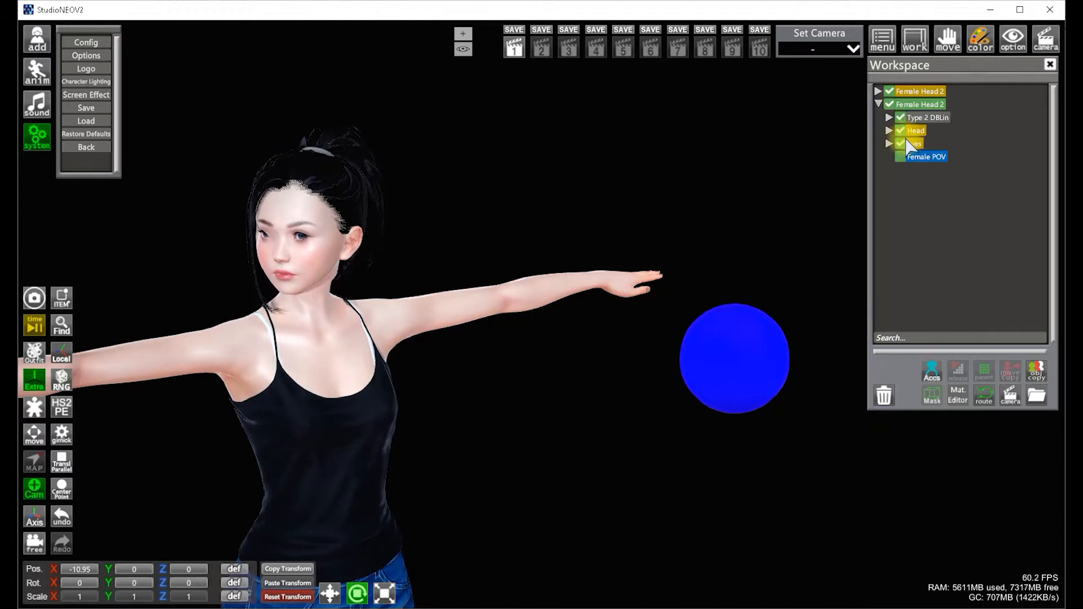
click(891, 117)
scroll(1008, 212, up, 2)
scroll(1008, 213, up, 2)
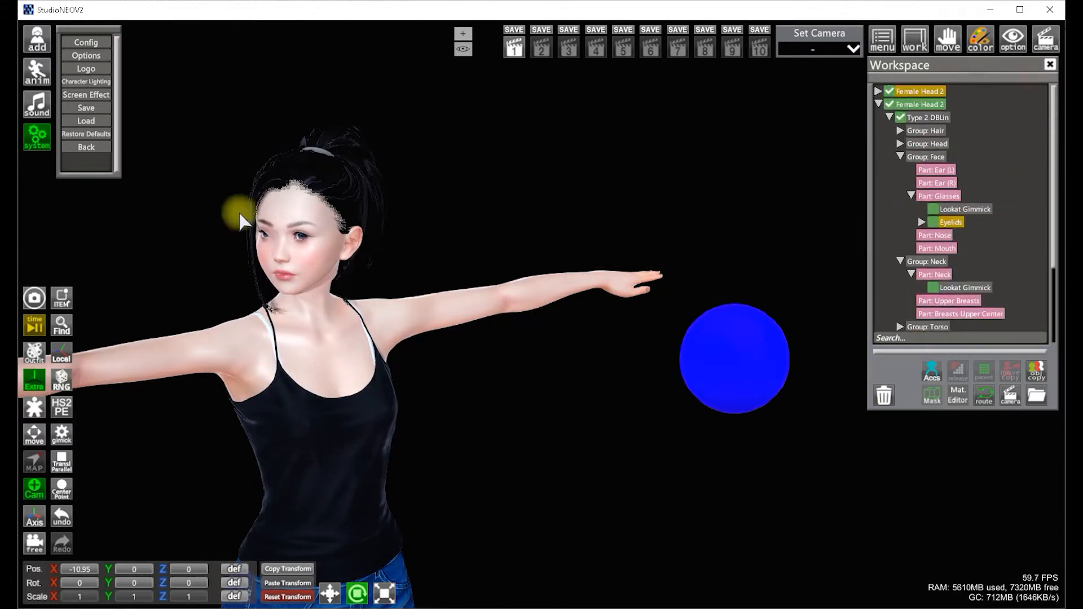
click(62, 298)
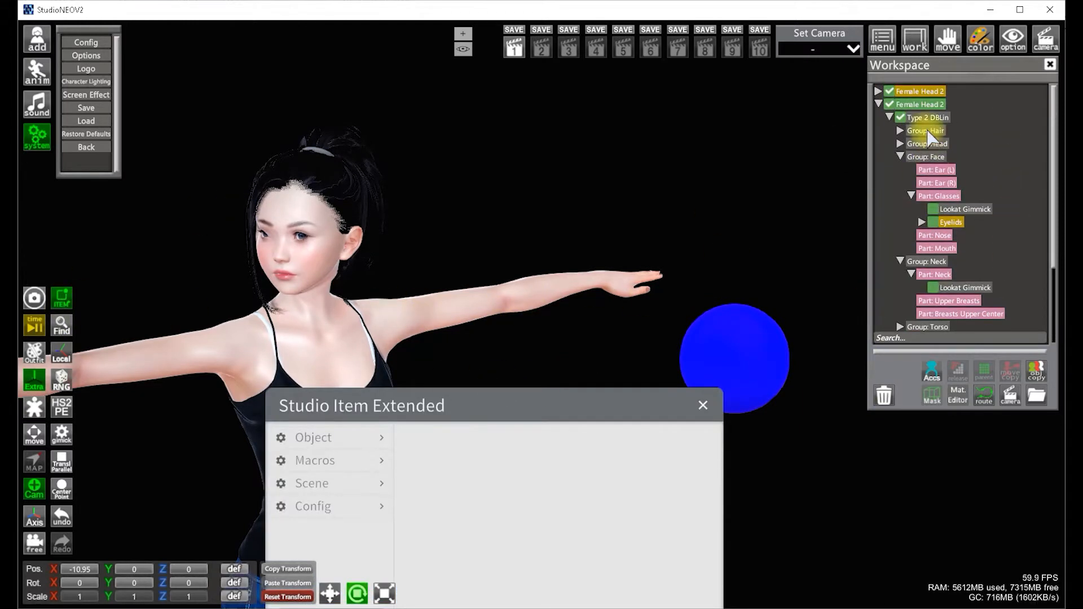
click(922, 222)
click(968, 208)
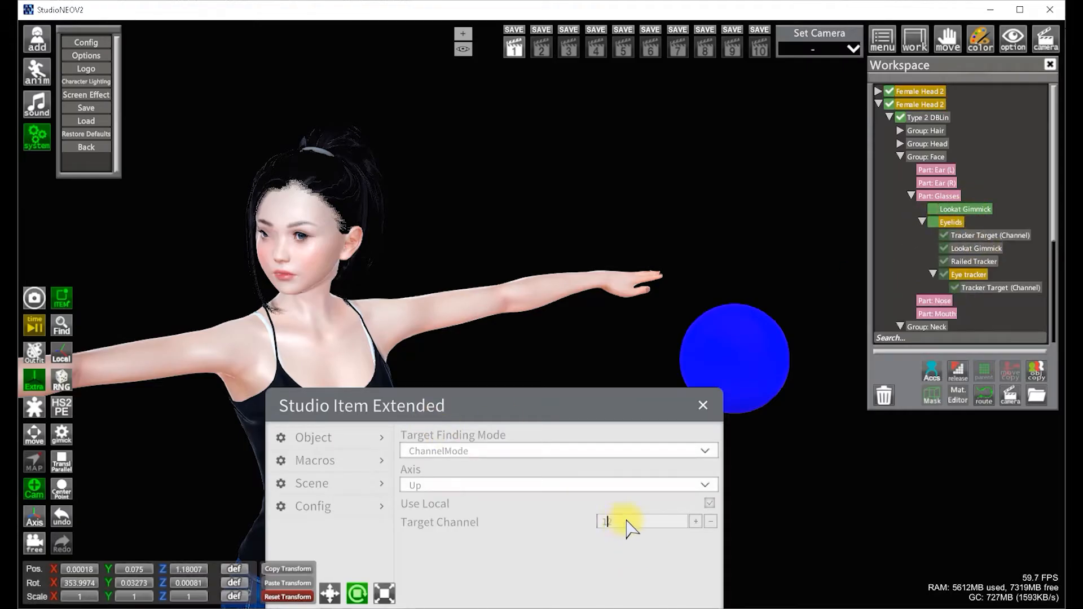
click(976, 235)
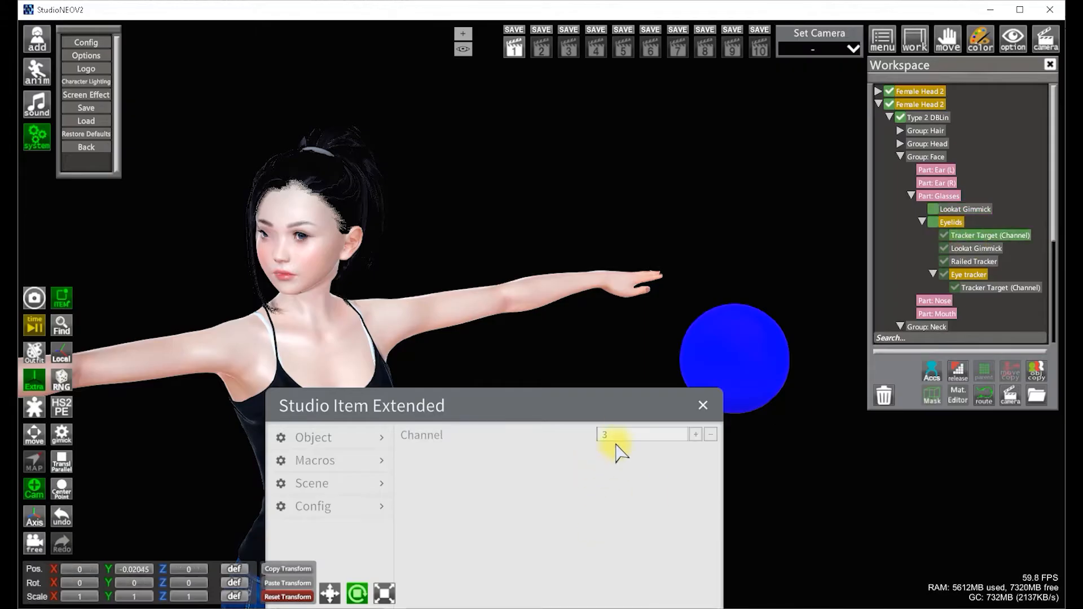
click(977, 249)
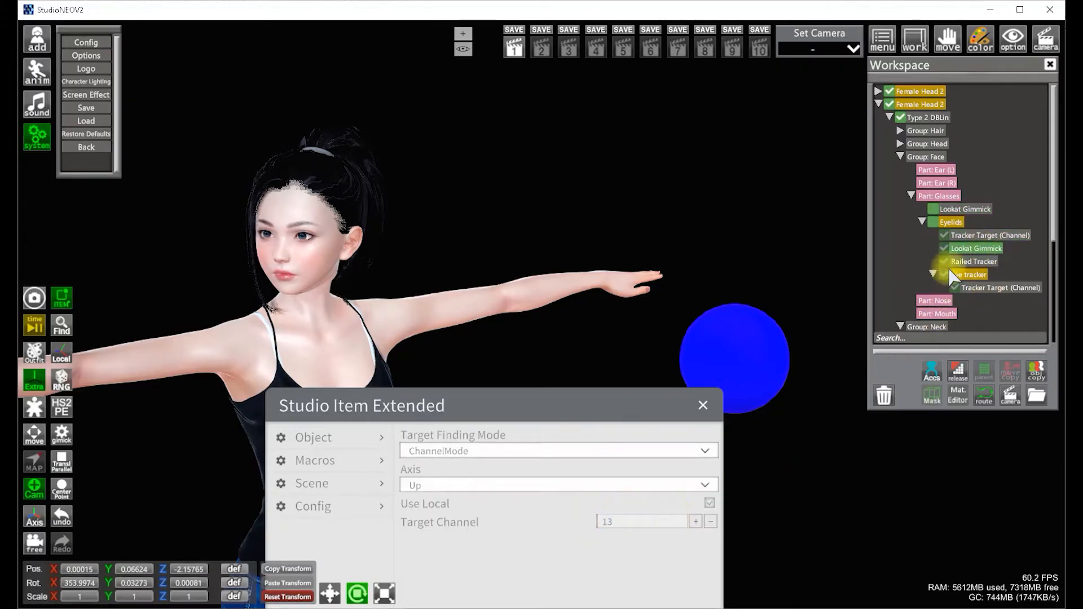
click(973, 263)
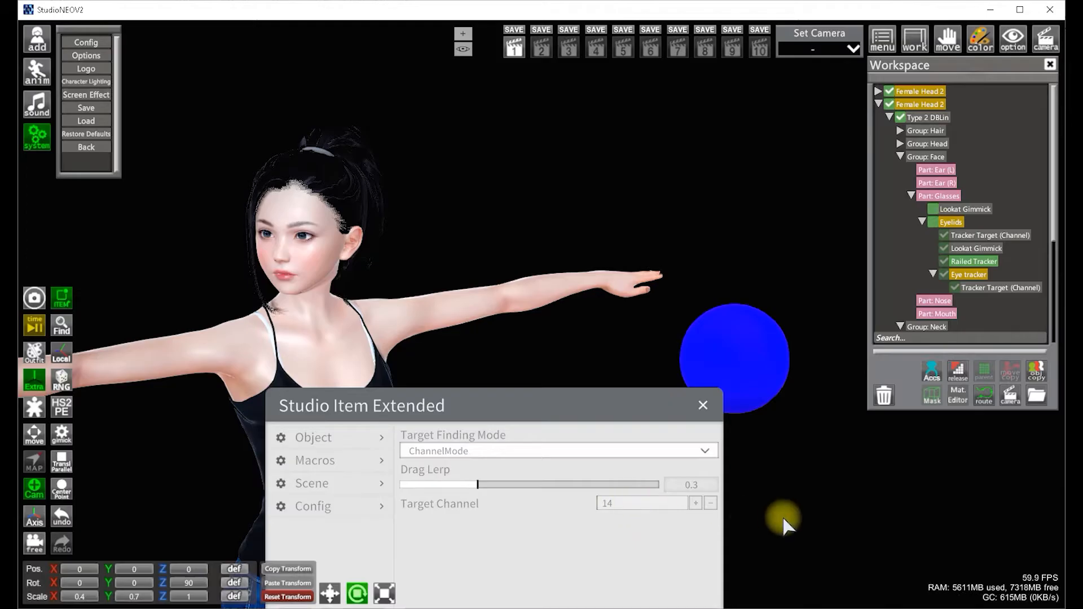
click(980, 288)
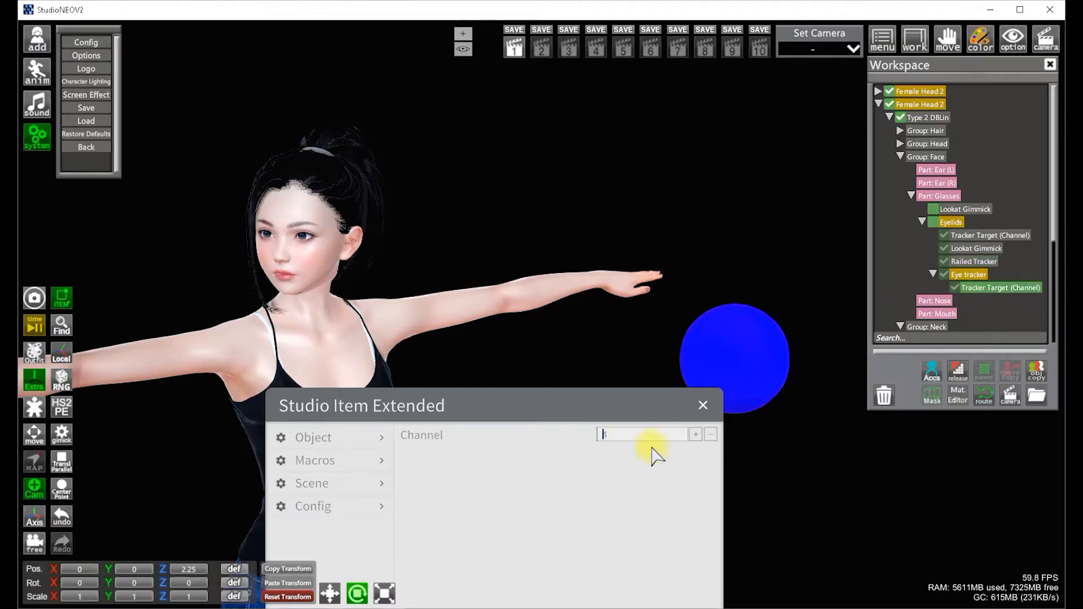
Inspect the channel settings of the head's eye trackers, Head and Eyes groups in Studio Item Extended
drag(1053, 232, 1050, 281)
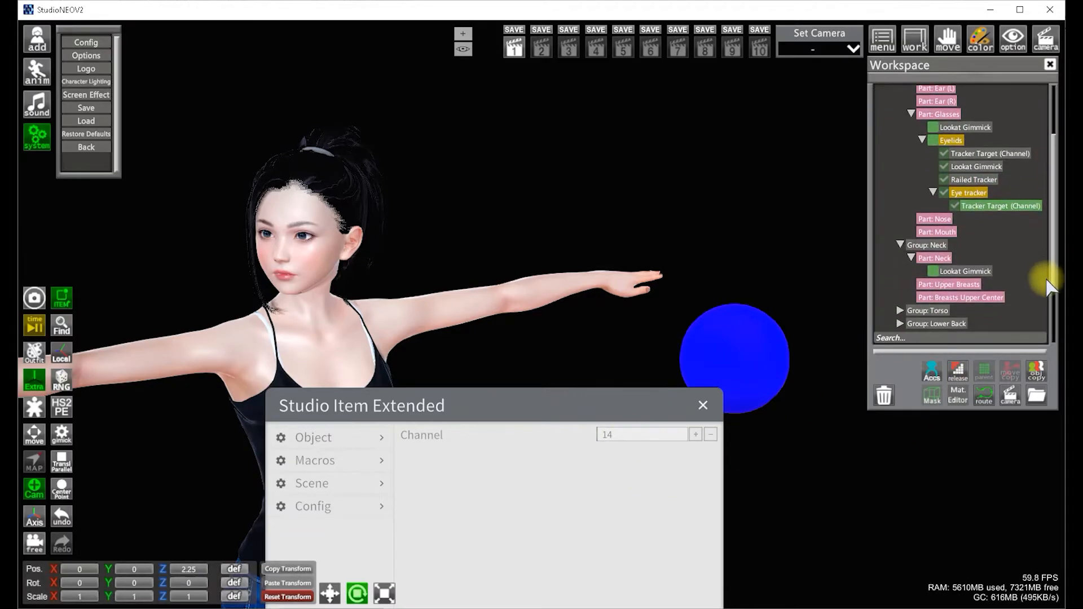
click(972, 274)
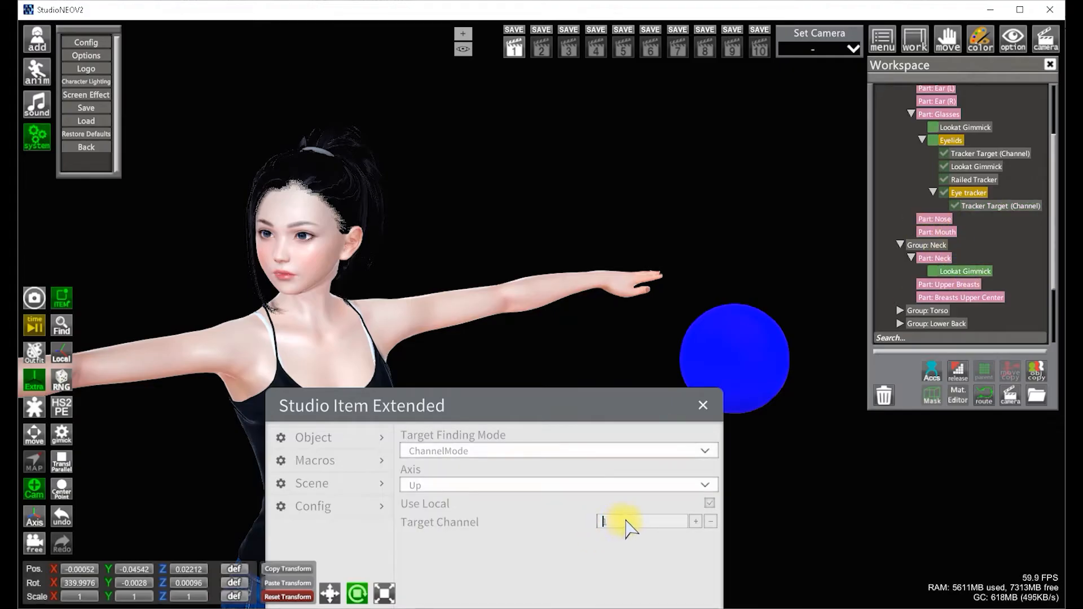
drag(1053, 275, 1049, 322)
click(890, 312)
click(889, 299)
click(901, 260)
click(966, 286)
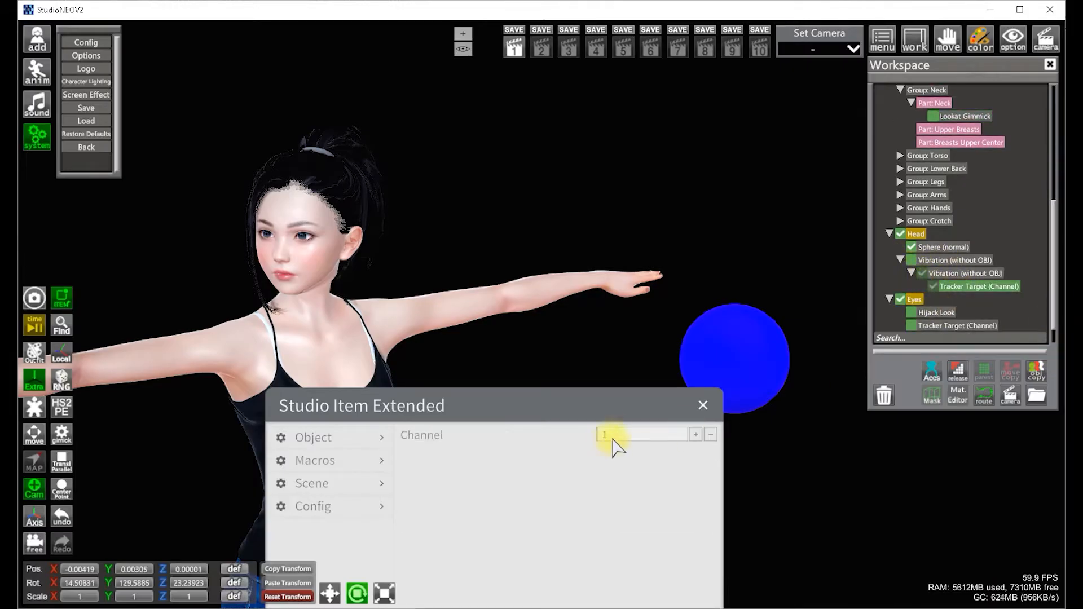
scroll(1012, 296, down, 2)
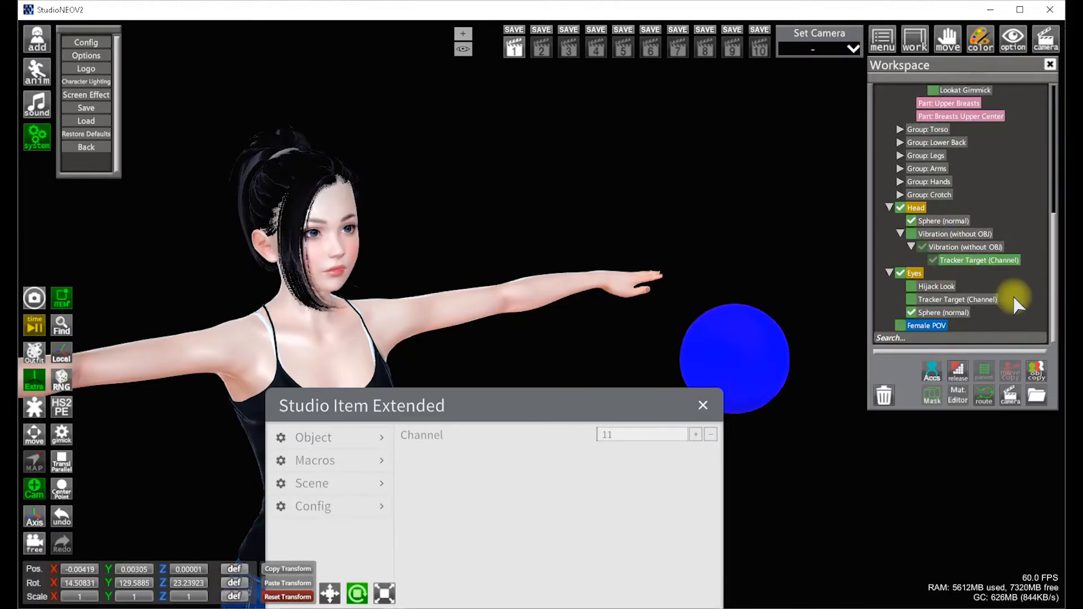
click(944, 299)
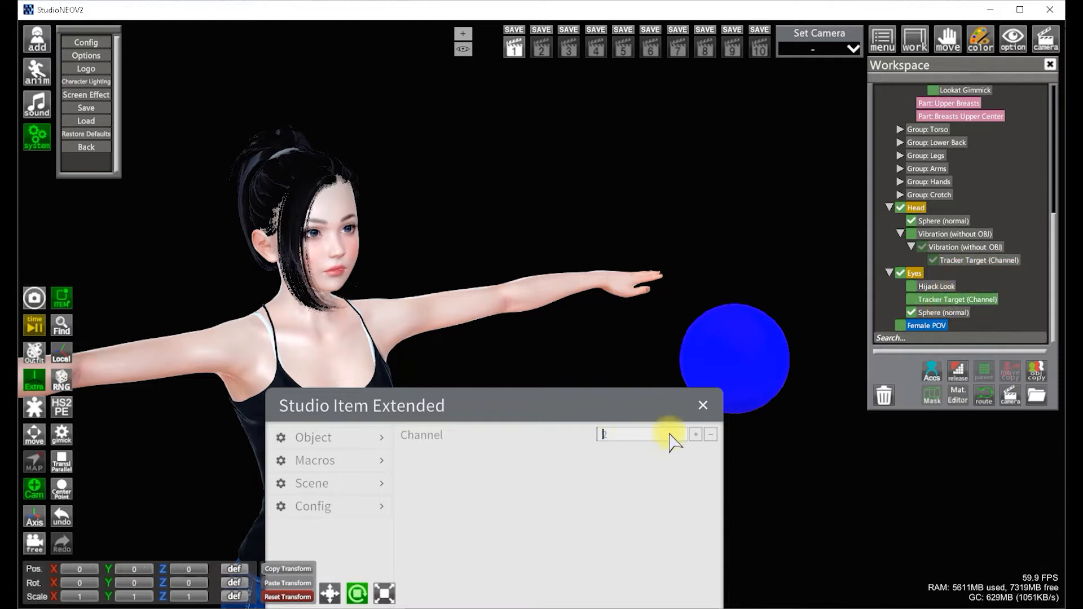
click(939, 286)
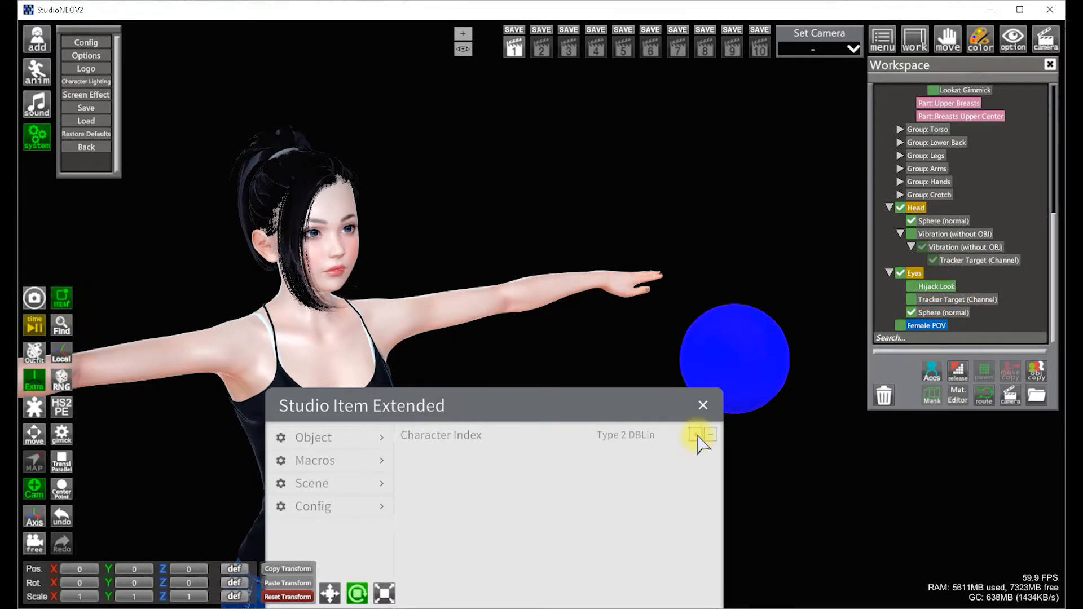
click(890, 273)
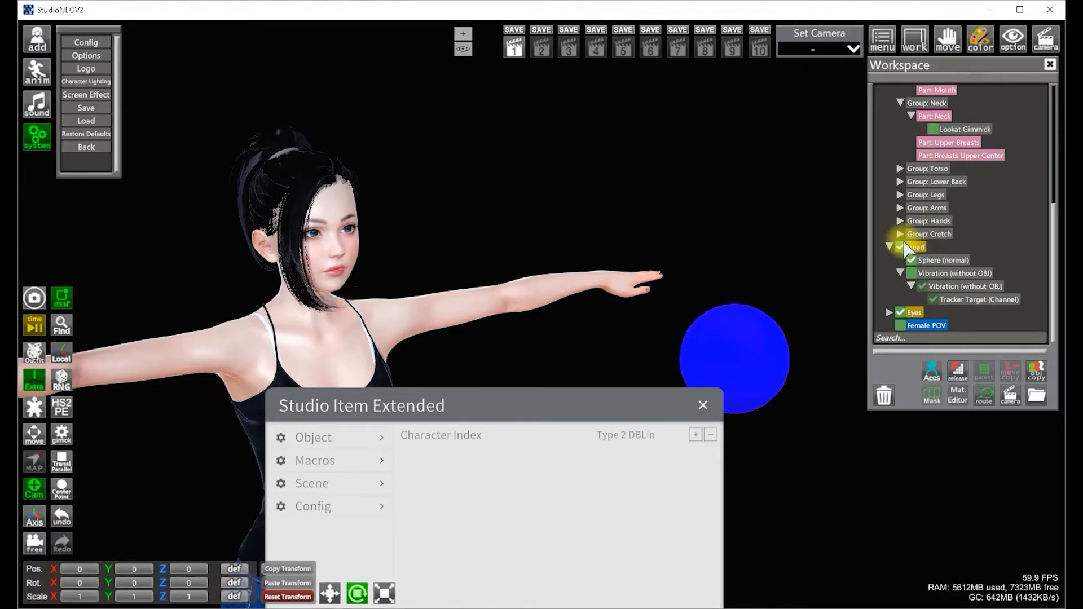
scroll(959, 254, up, 10)
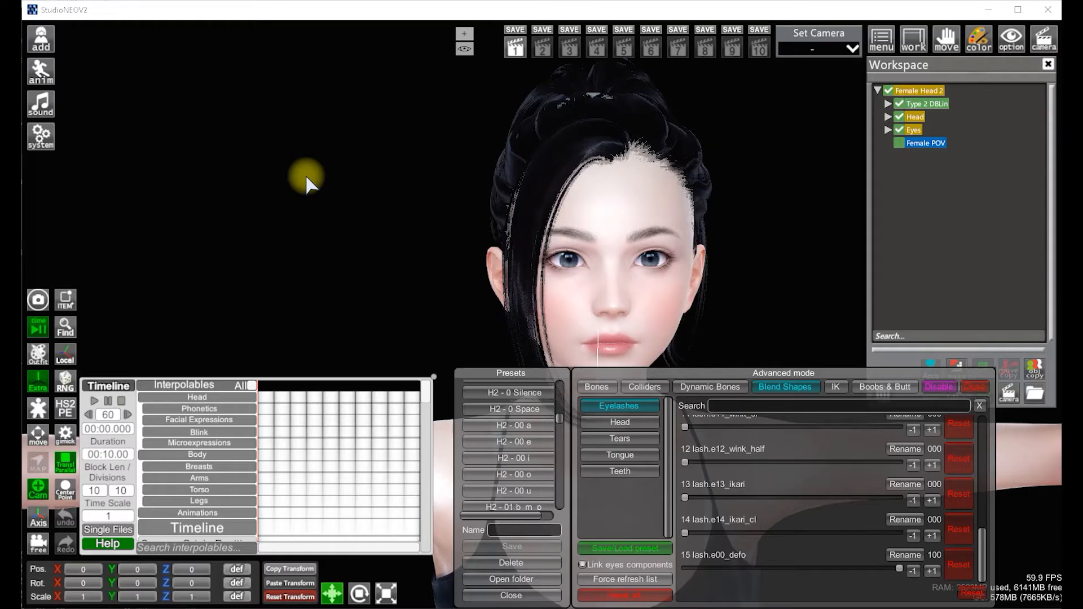
Apply the H2 - 00 e preset at about 2.97 s and add keyframes for all Phonetics interpolables there
click(219, 408)
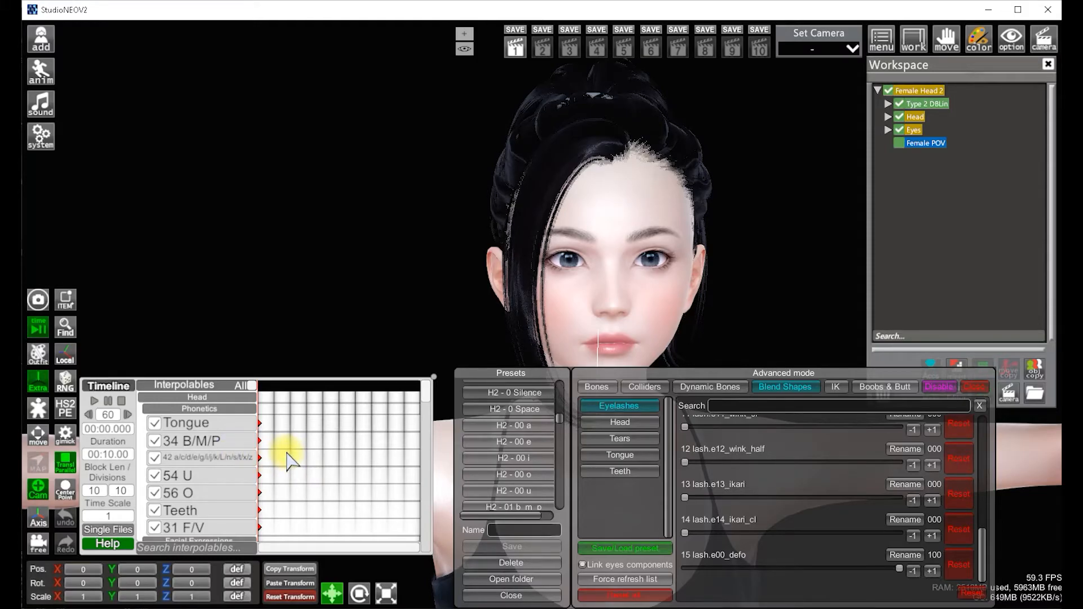
click(307, 390)
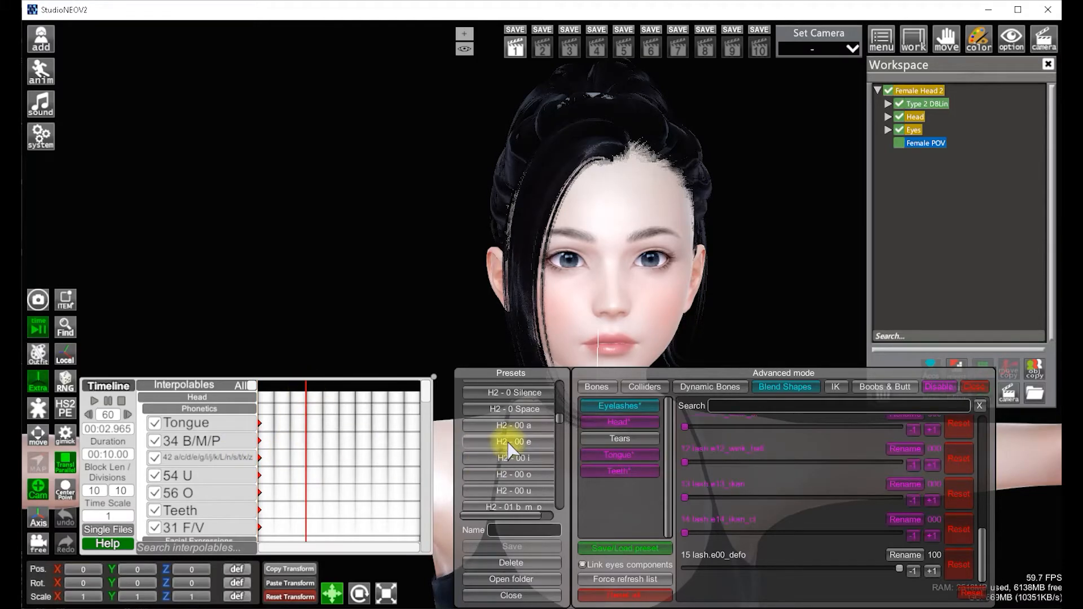
click(487, 458)
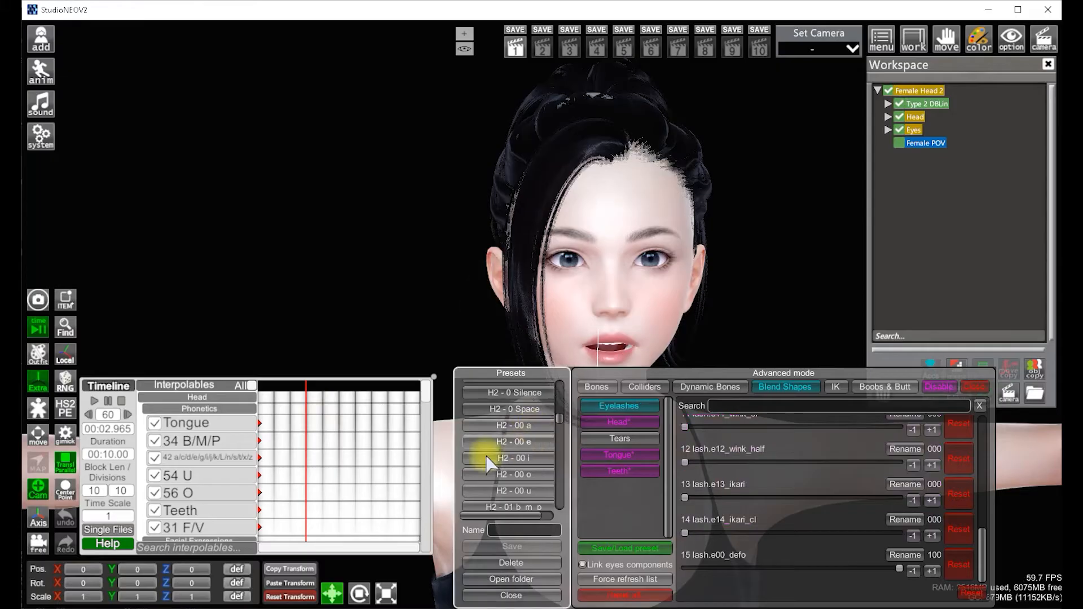
right_click(231, 409)
click(275, 324)
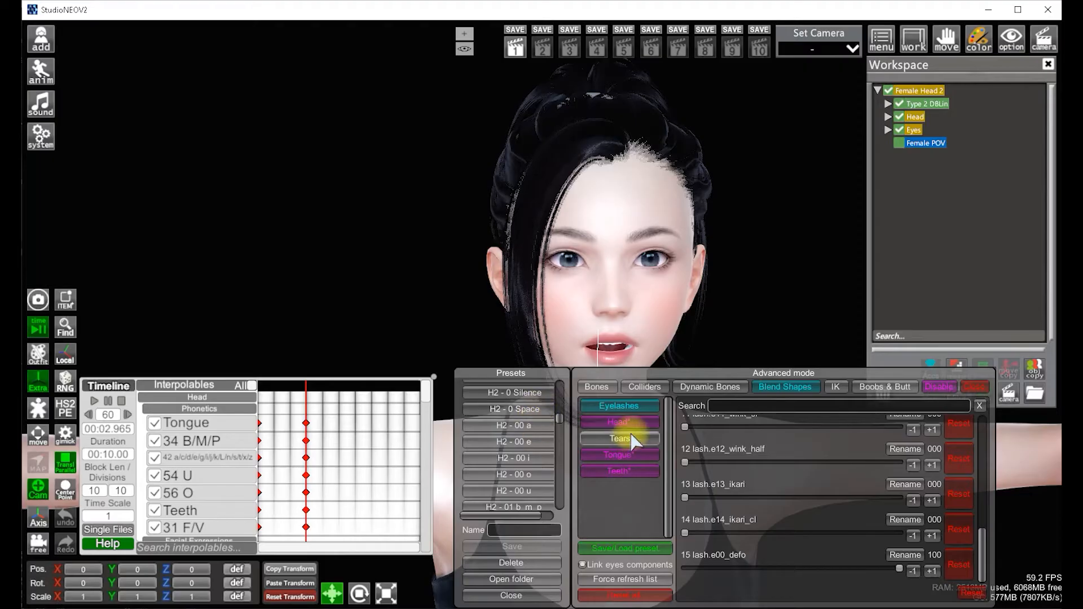
Disable the Phonetics interpolable group in the Timeline and collapse it
click(621, 423)
drag(982, 464, 985, 545)
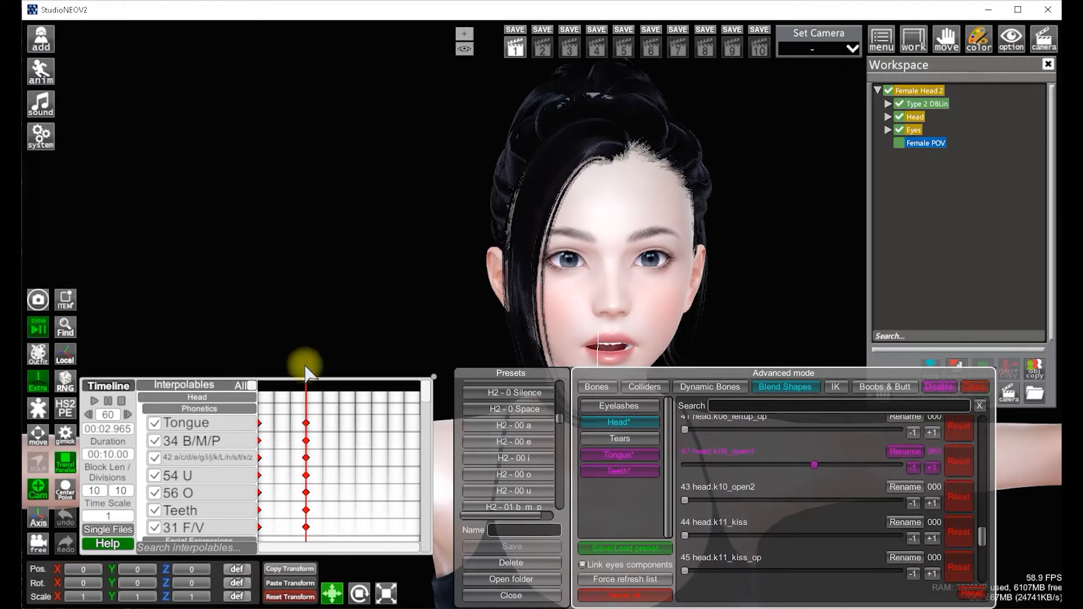
mouse_move(293, 388)
mouse_down()
mouse_move(249, 382)
mouse_move(297, 396)
mouse_up()
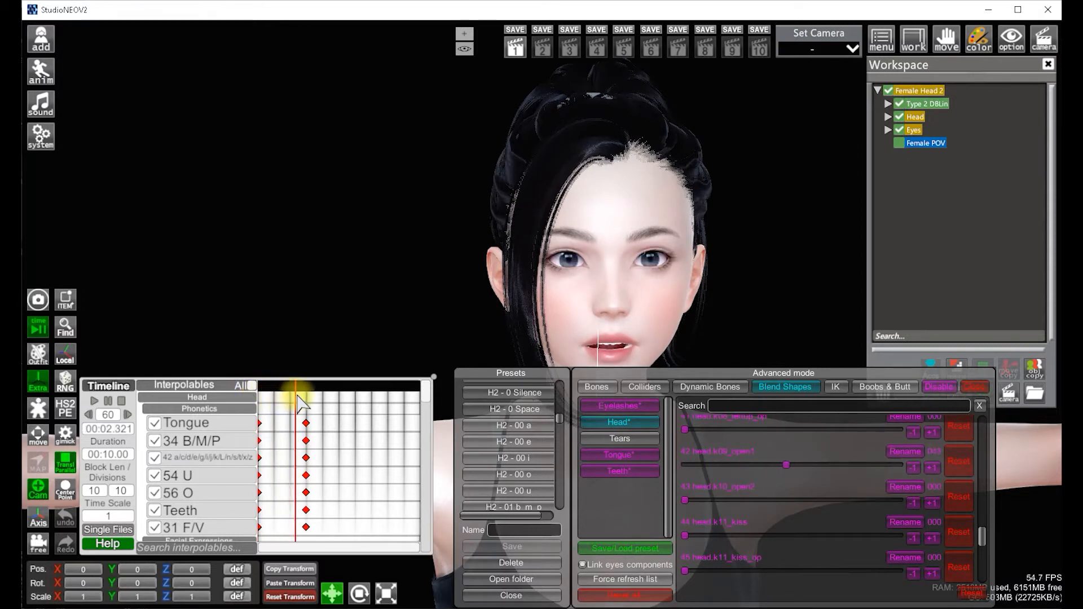
drag(346, 434, 237, 380)
right_click(221, 406)
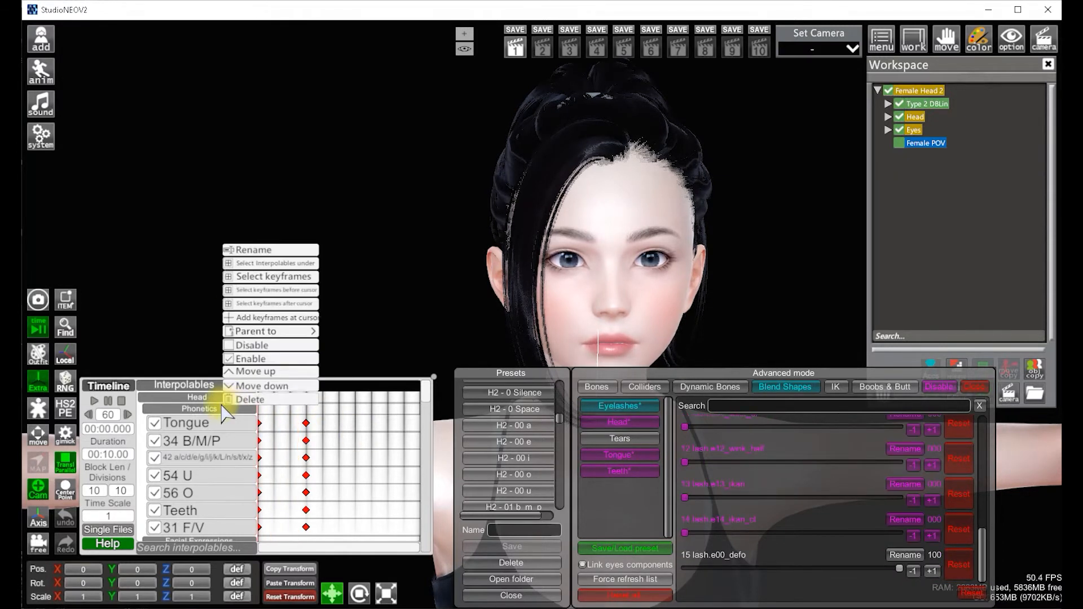
click(254, 346)
click(200, 409)
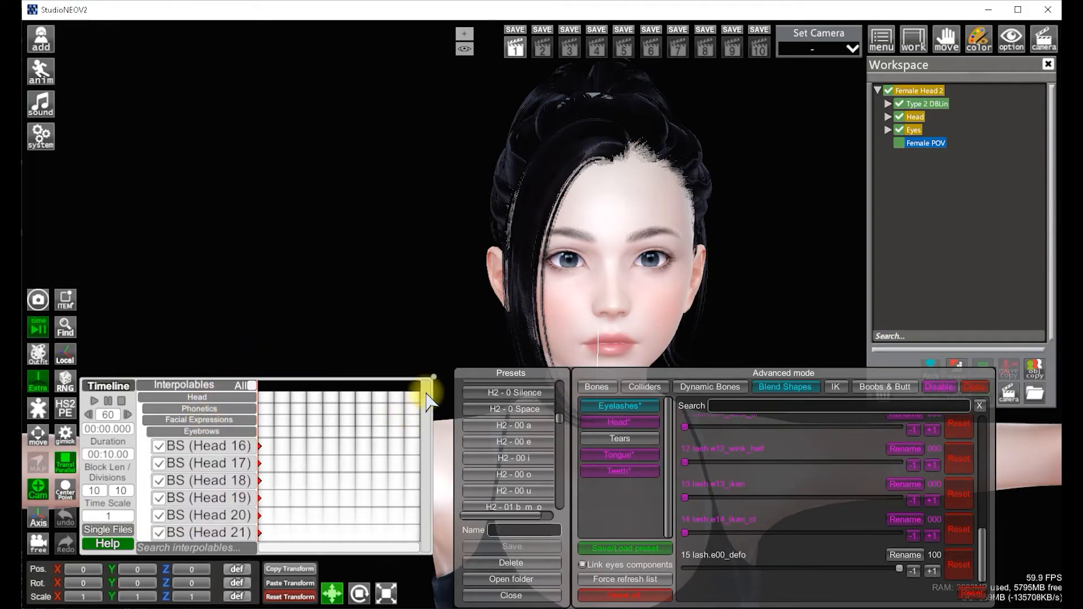
Apply the H2 - Angry 3 preset at about 3.0 s and add keyframes for the Eyebrows interpolables
scroll(427, 402, down, 8)
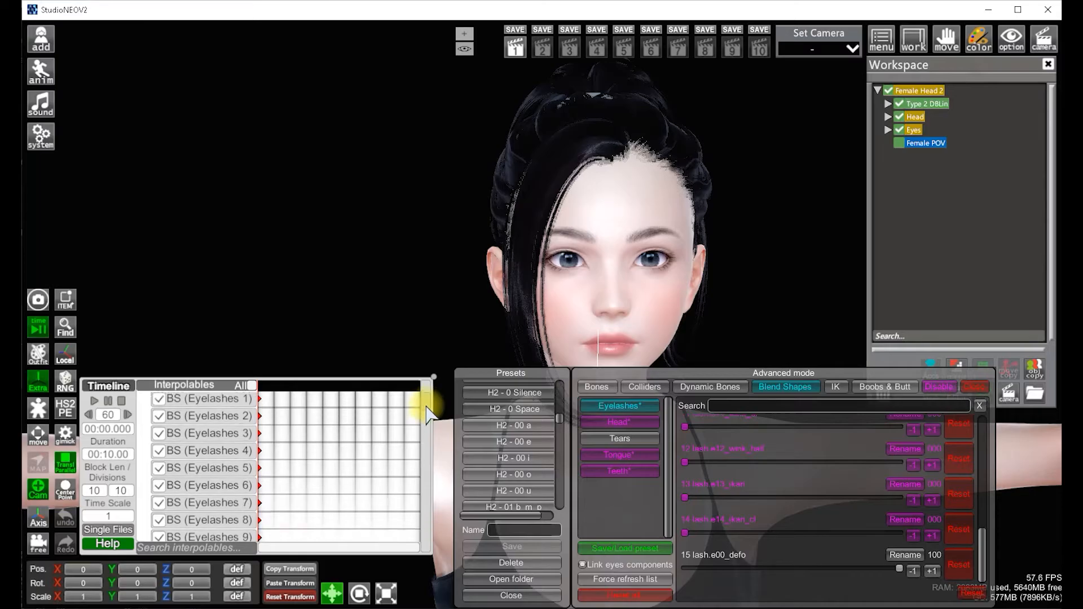
scroll(426, 407, down, 10)
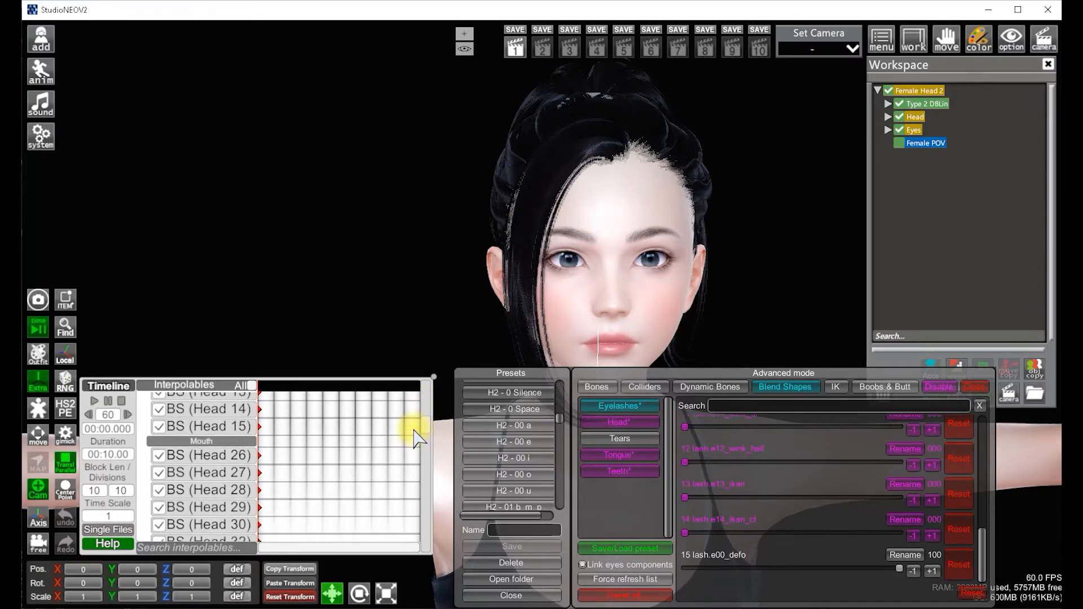
drag(414, 430, 432, 400)
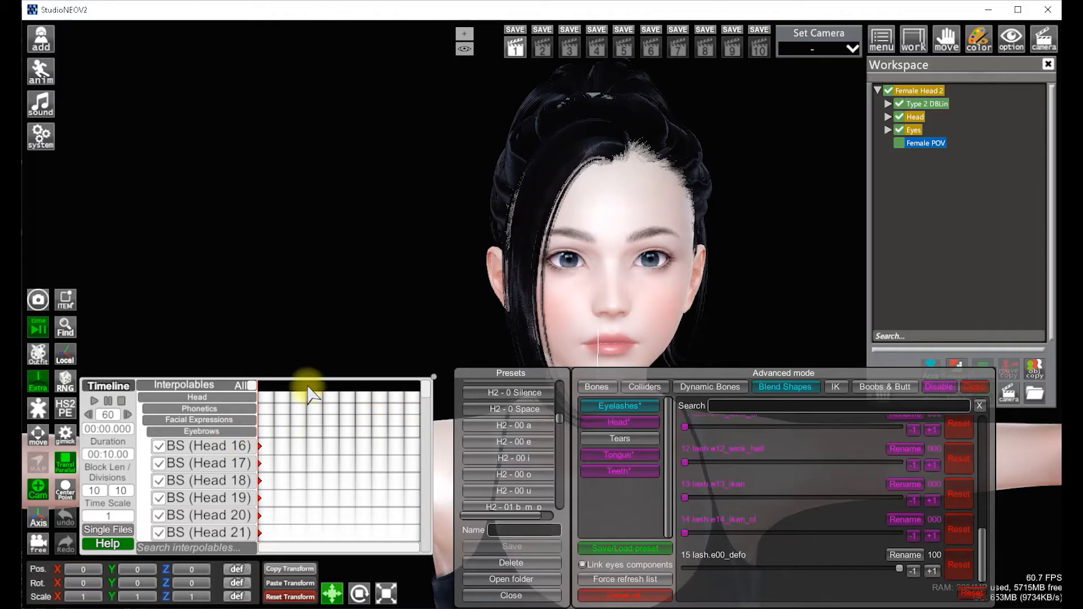
scroll(541, 440, down, 6)
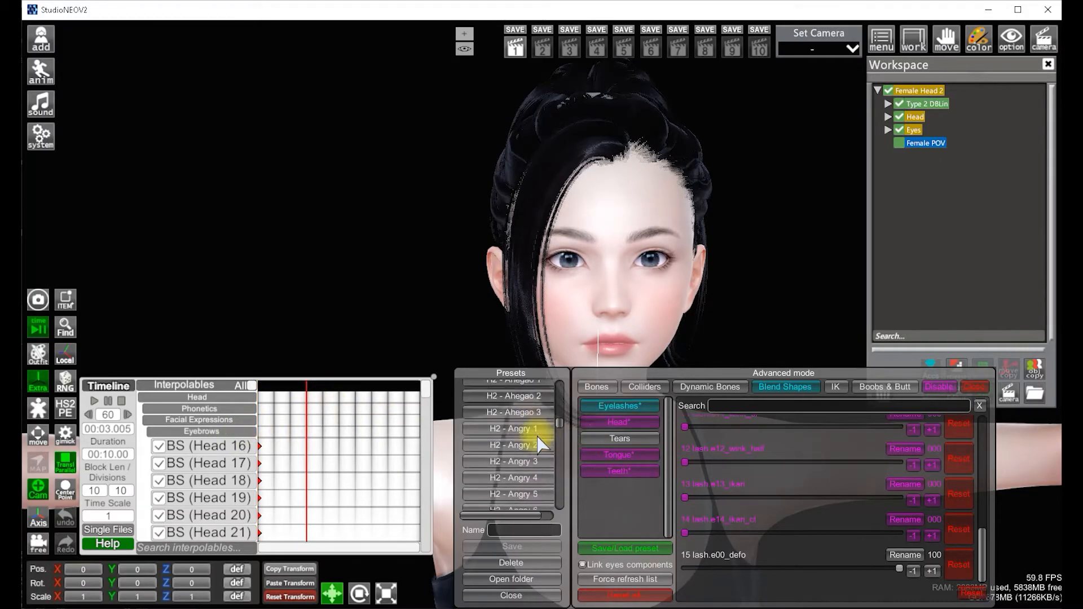
click(539, 455)
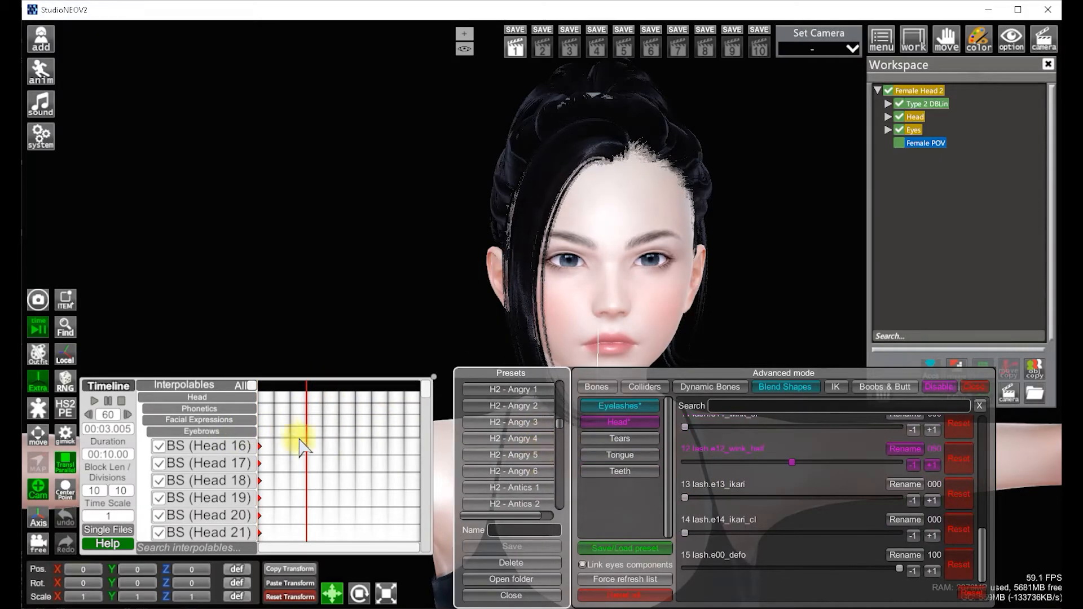
right_click(242, 429)
click(285, 334)
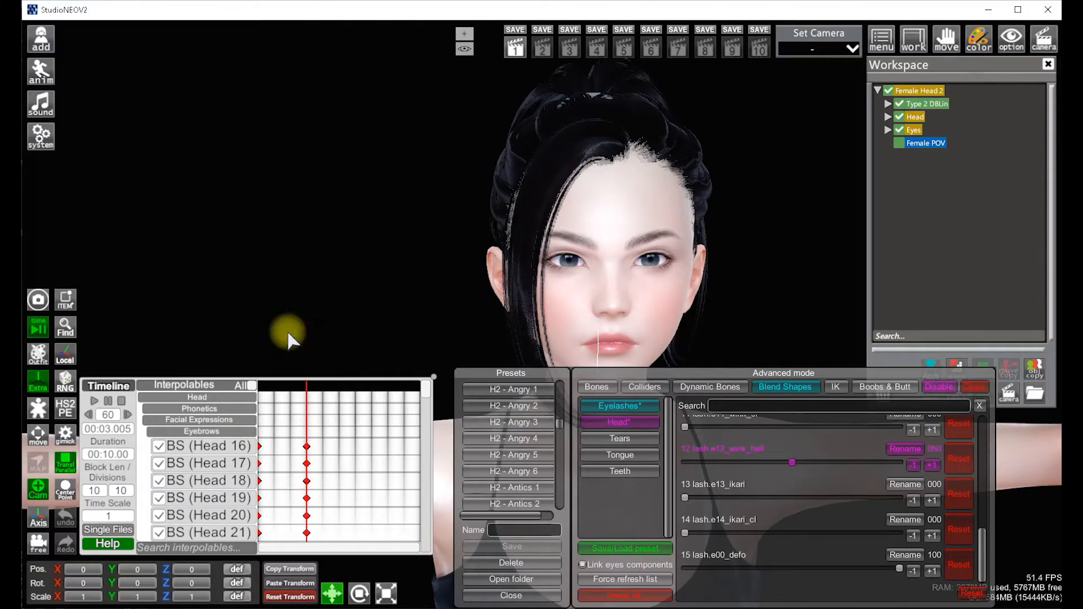
Add keyframes for the Phonetics interpolables at the start of the timeline
click(259, 386)
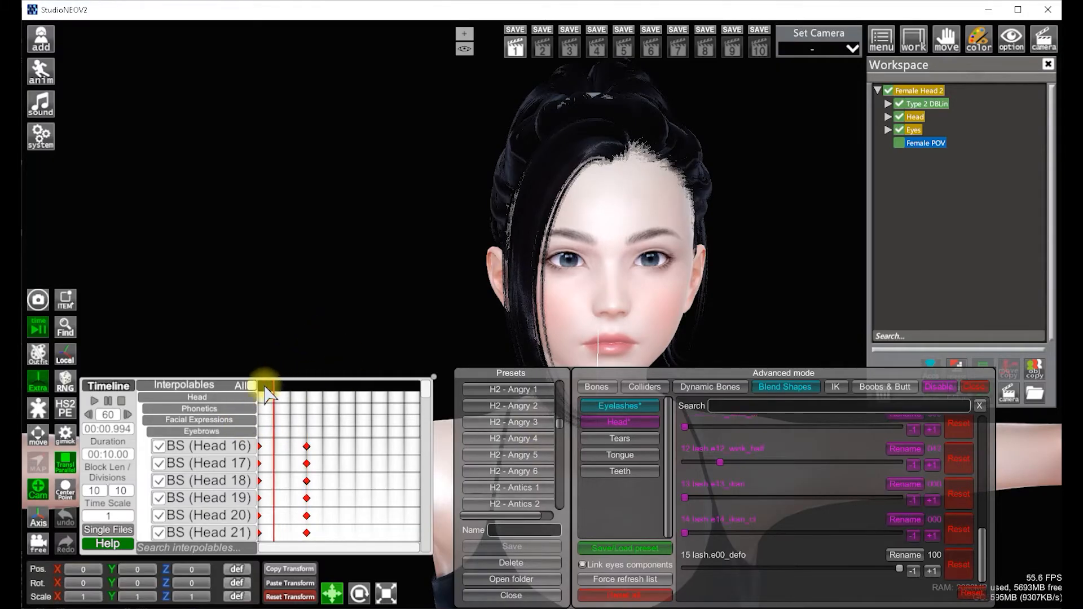
click(305, 389)
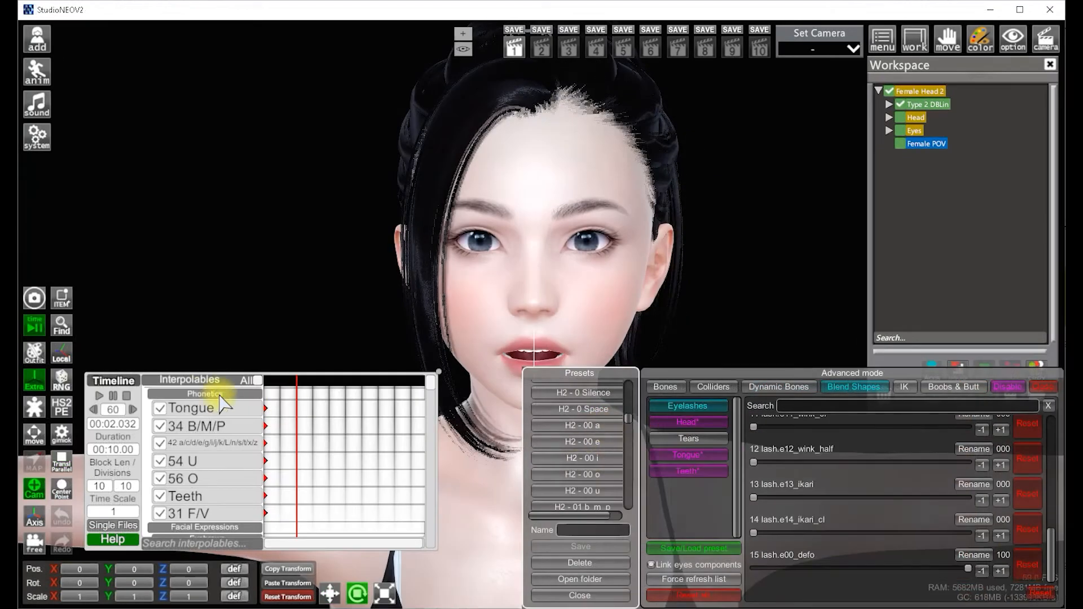
right_click(220, 394)
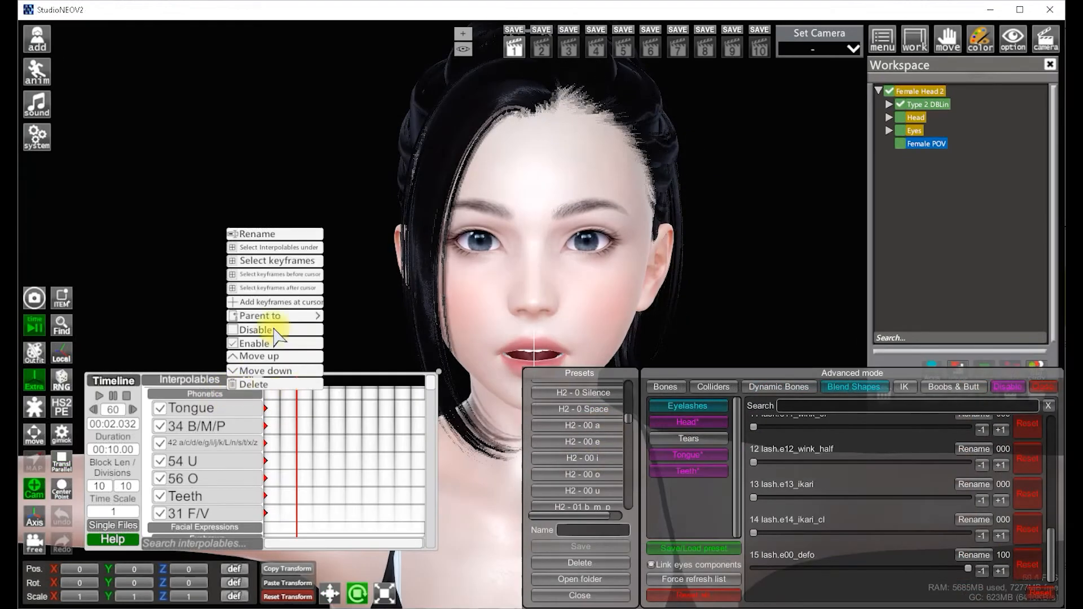
click(269, 303)
Apply the H2 - 01 b_m_p preset at about 2.63 s and key the Phonetics interpolables
click(307, 381)
scroll(598, 466, down, 1)
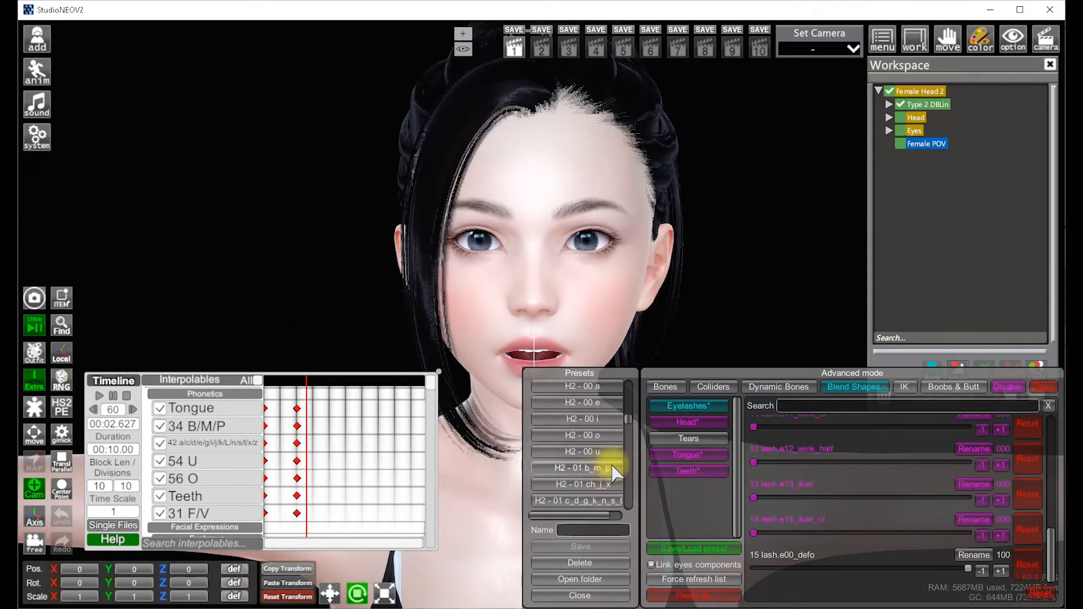
click(592, 468)
right_click(225, 396)
click(279, 305)
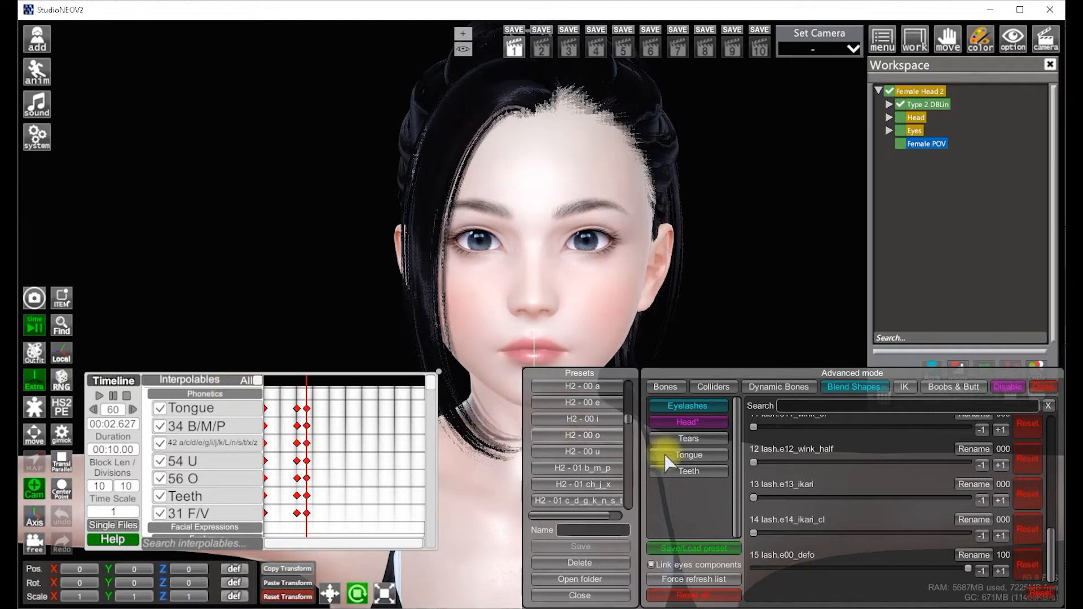
Apply the H2 - 01 b_m_p mouth preset at about 3.35 s and key the Phonetics interpolables
click(585, 483)
click(319, 411)
click(559, 466)
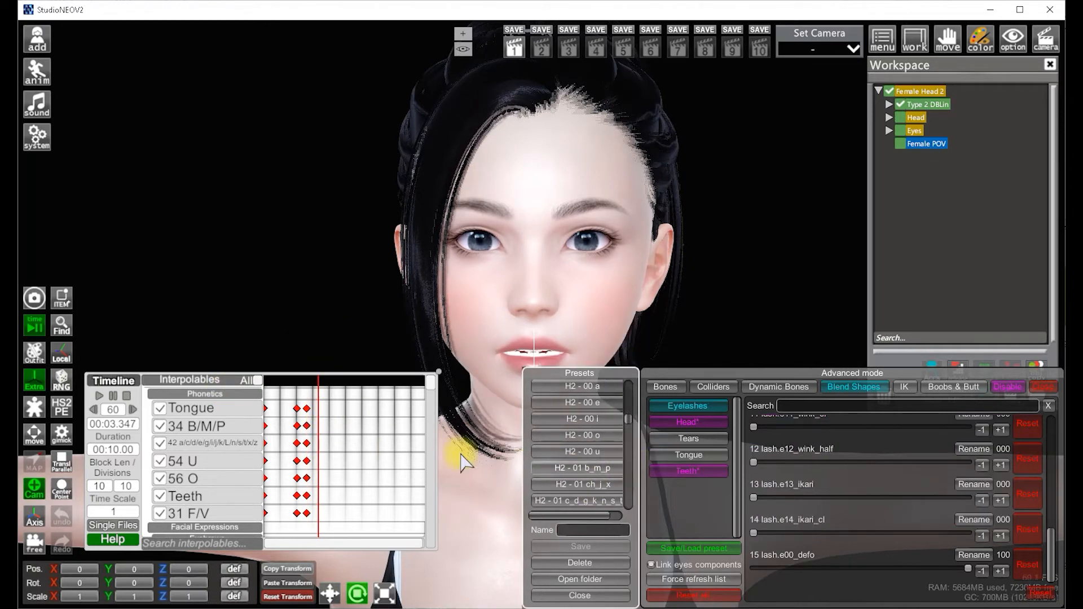
right_click(226, 396)
click(270, 305)
Key the Phonetics interpolables at about 3.95 s with the H2 - 01 b_m_p preset applied
click(328, 382)
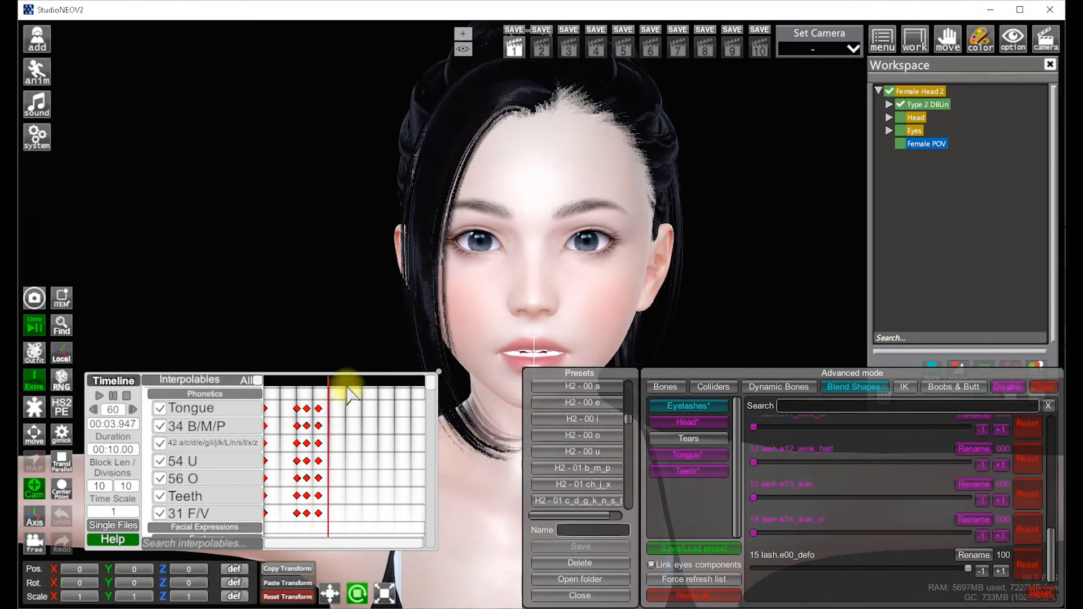
click(590, 468)
right_click(240, 395)
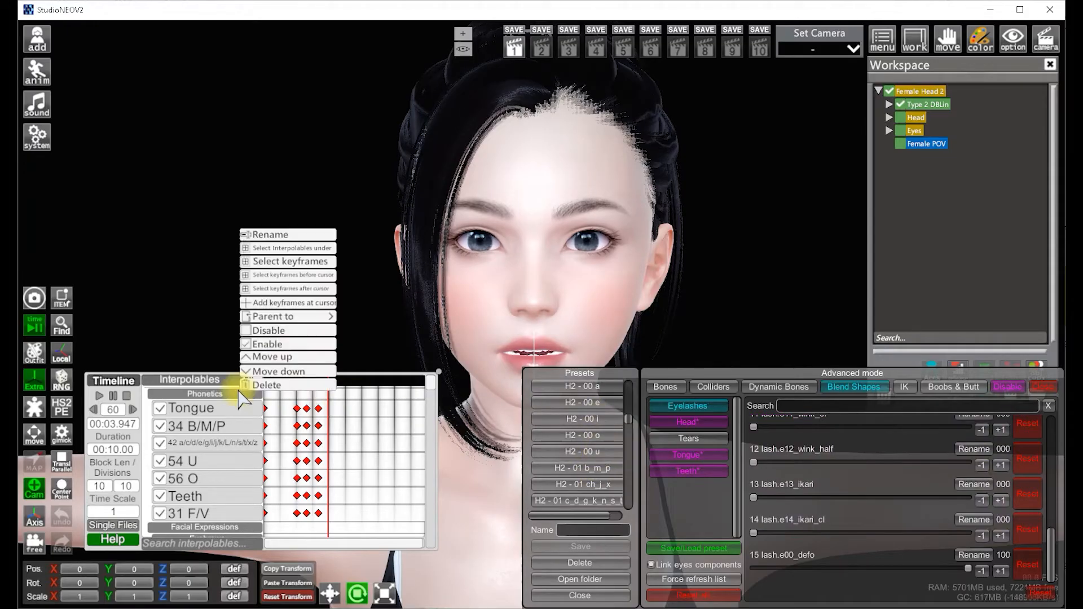
click(288, 308)
Apply the H2 - Angry 5 preset at about 2.67 s and add keyframes for the Eyebrows interpolables
scroll(575, 430, down, 3)
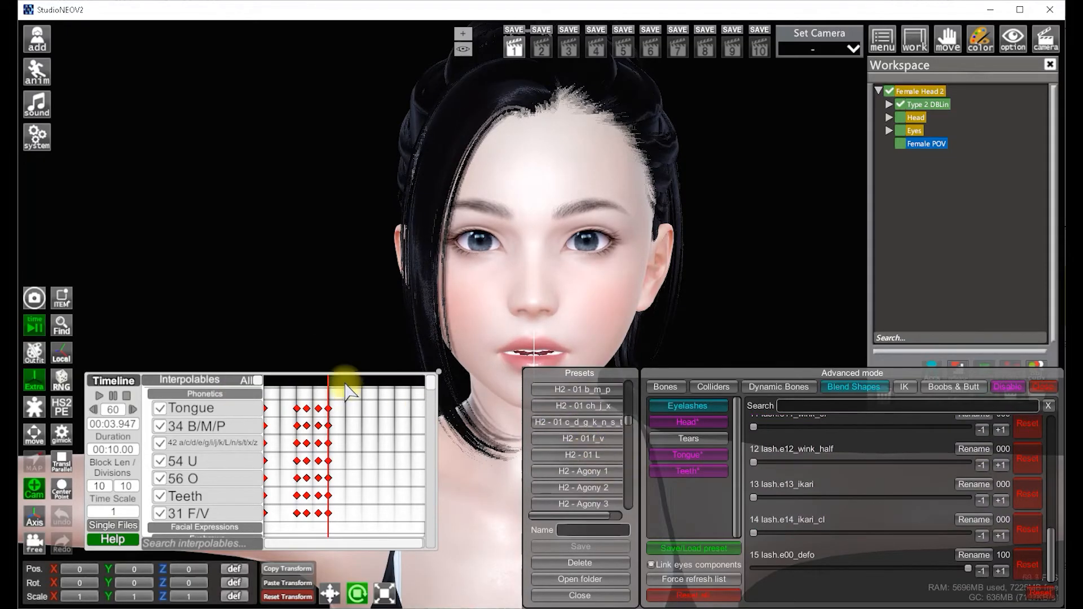
click(297, 381)
mouse_move(297, 381)
mouse_down()
mouse_move(351, 382)
mouse_move(286, 383)
mouse_up()
click(232, 395)
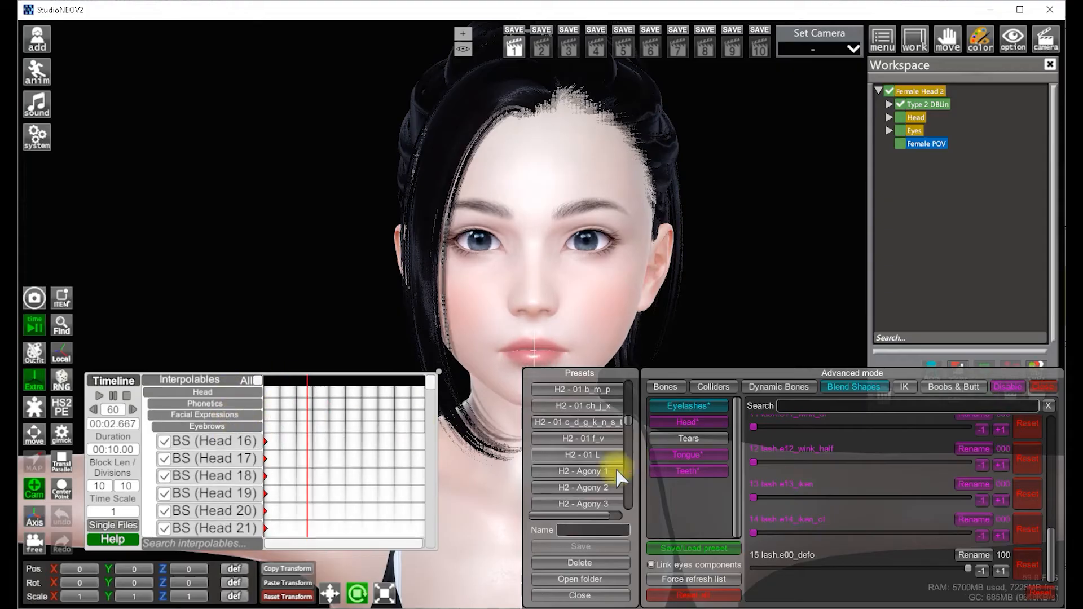
scroll(621, 477, down, 3)
click(603, 457)
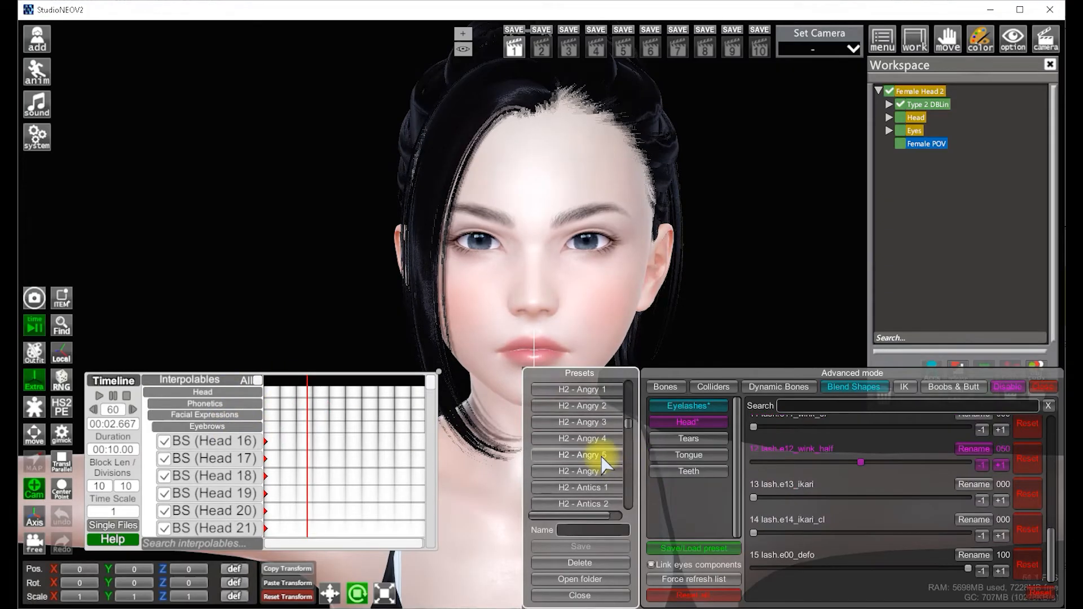
right_click(220, 422)
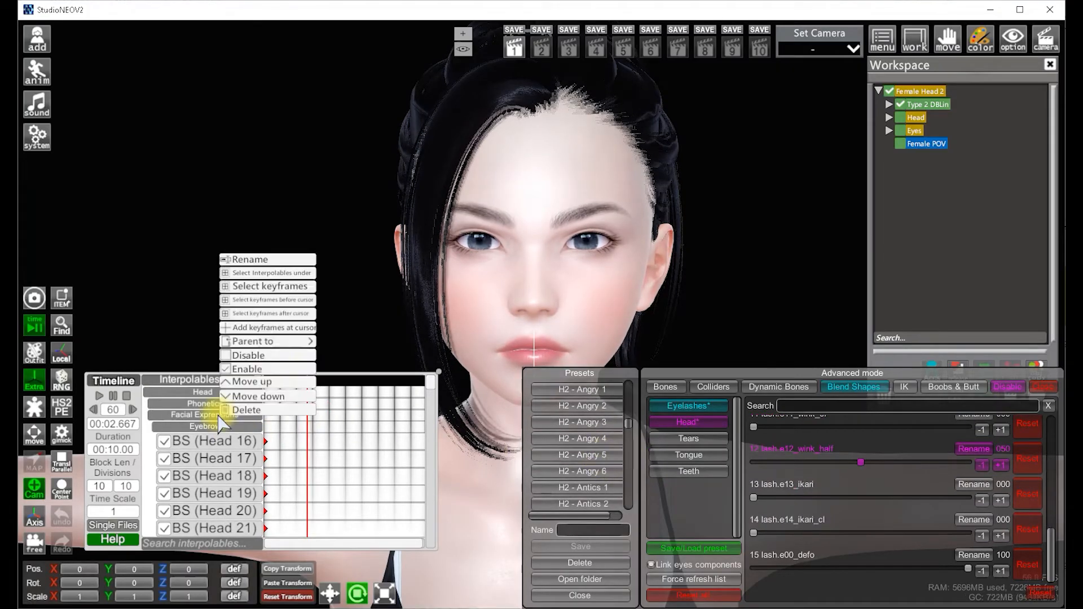
click(269, 328)
Apply the H2 - Cruel 1 preset at about 1.51 s and add keyframes for the Eyebrows interpolables
click(288, 381)
scroll(608, 474, down, 3)
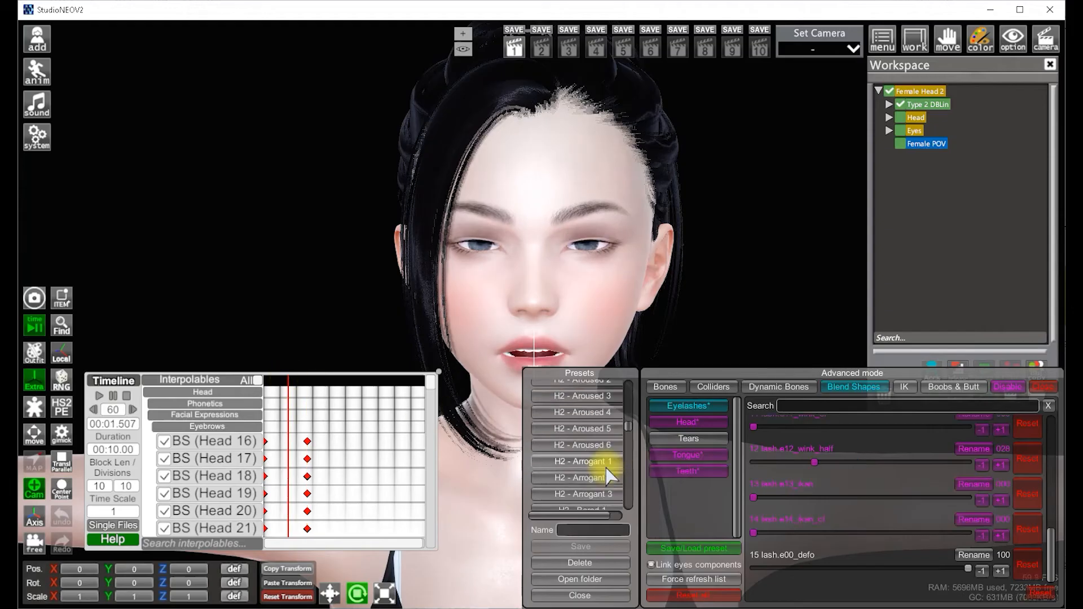
click(597, 461)
scroll(597, 490, down, 3)
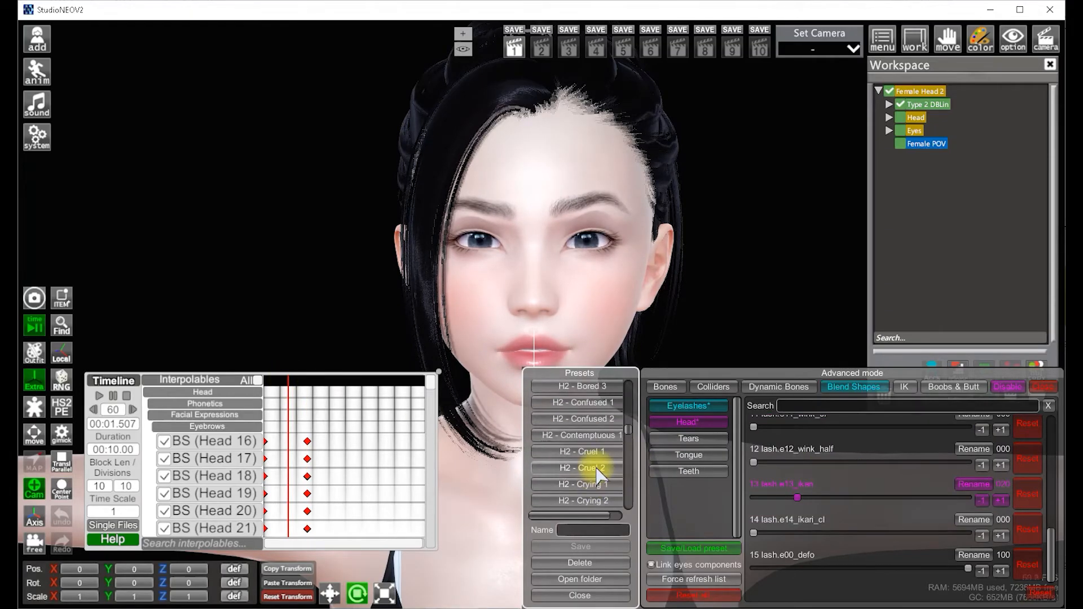
click(575, 451)
right_click(203, 424)
click(265, 329)
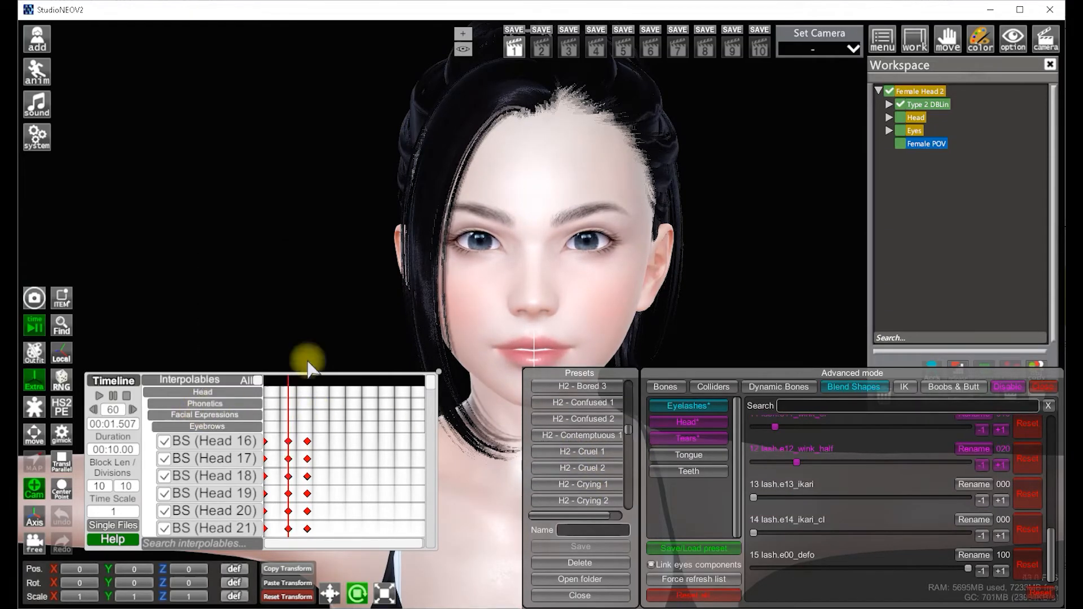
Apply the H2 - Embarrassed 2 preset at about 3.87 s and add keyframes for the Eyebrows interpolables
drag(282, 379, 327, 380)
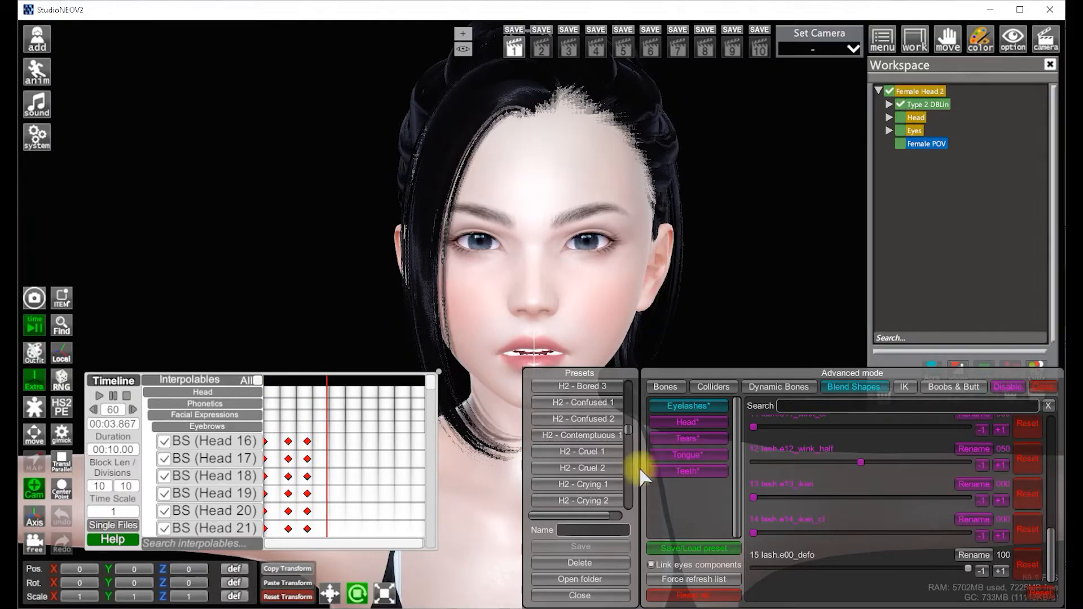
scroll(632, 477, down, 3)
click(587, 472)
right_click(234, 418)
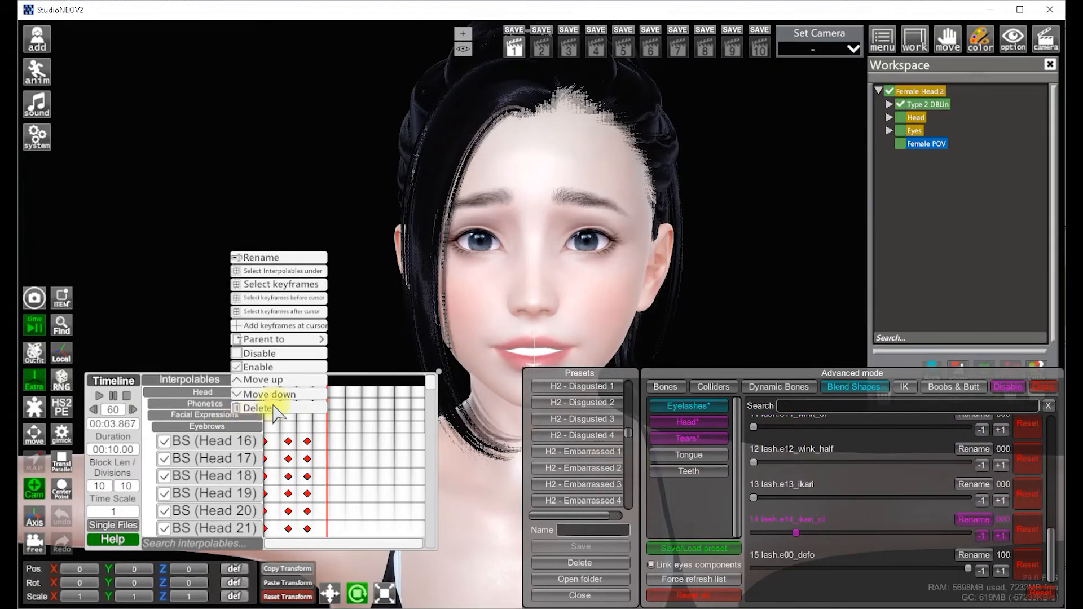
click(271, 325)
Rewind to the start and temporarily disable, then re-enable, the Eyebrows interpolables to compare the expression
click(225, 404)
scroll(326, 425, down, 3)
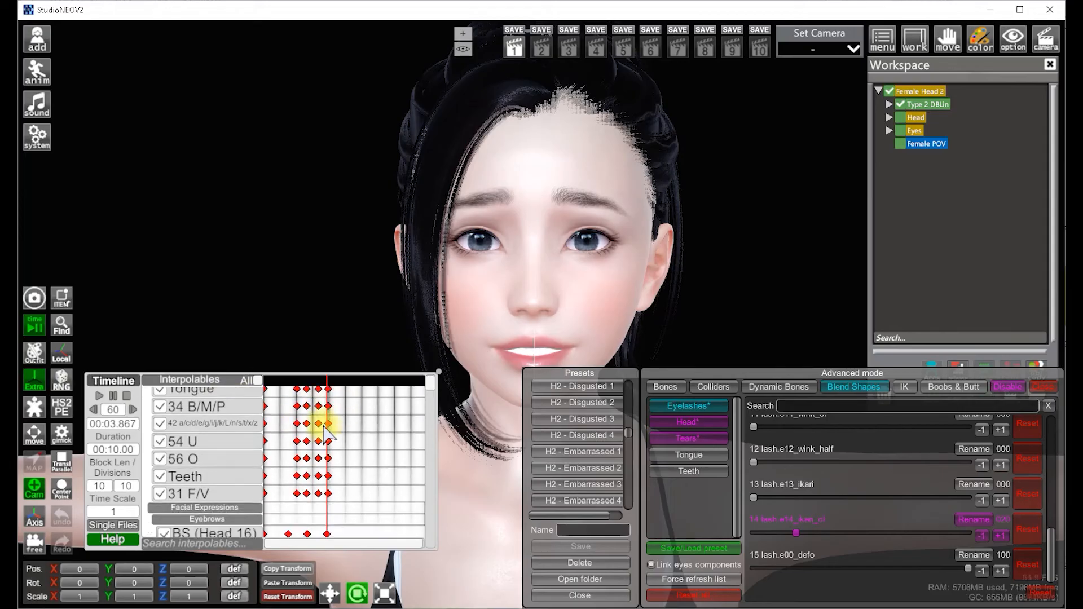
drag(330, 397, 264, 393)
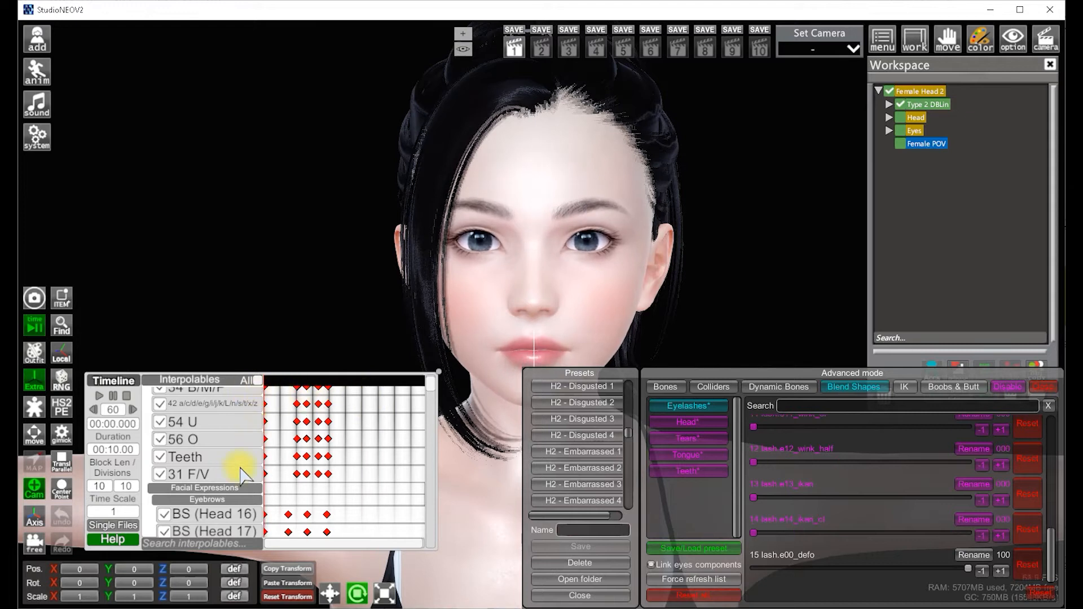
right_click(224, 497)
click(251, 430)
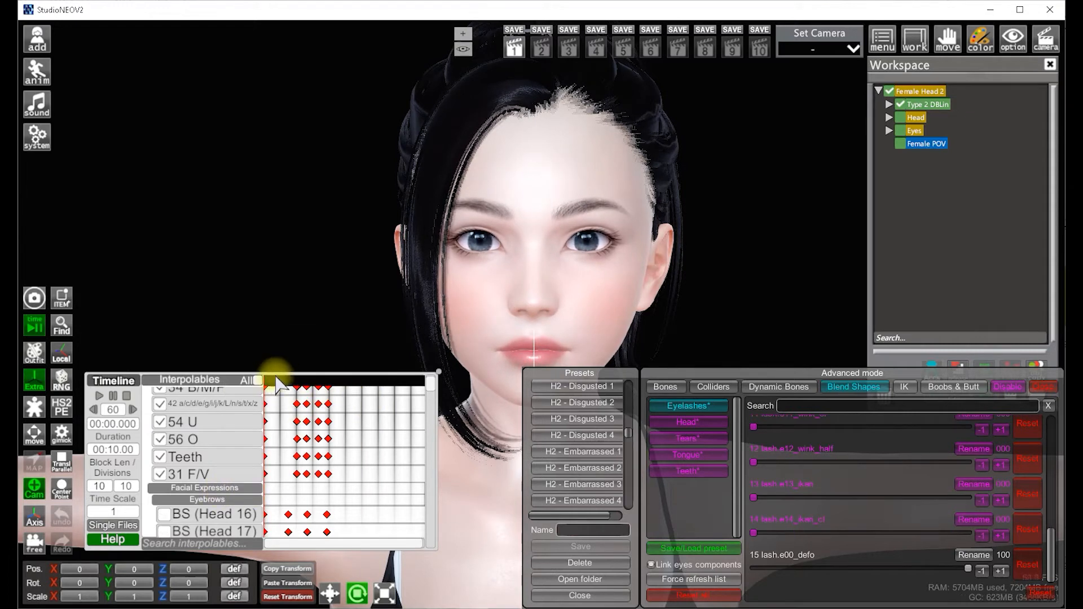
drag(290, 382, 264, 389)
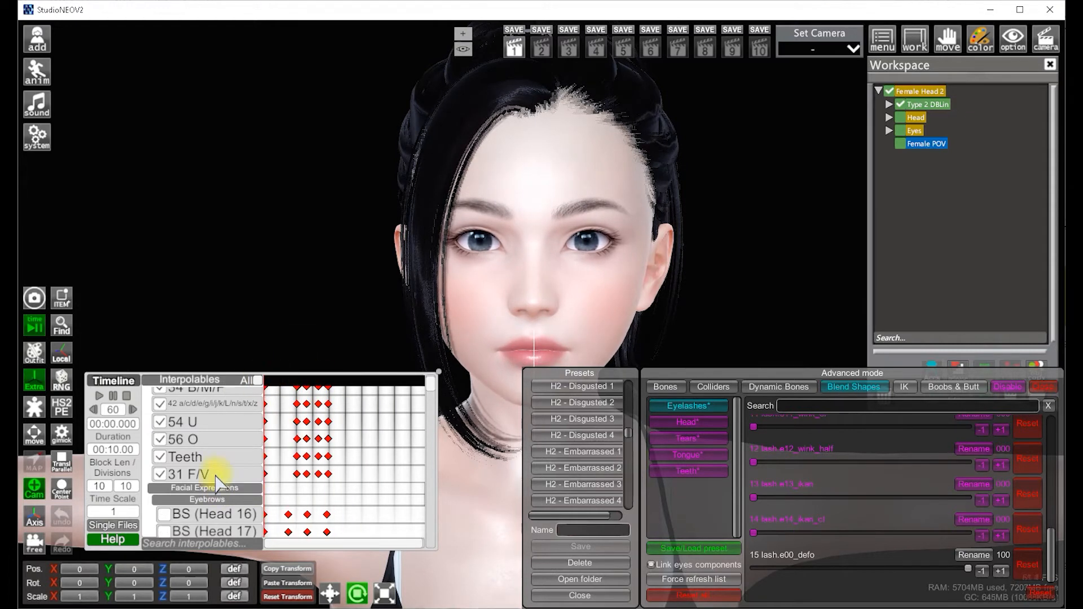
right_click(226, 496)
click(252, 442)
scroll(237, 446, up, 3)
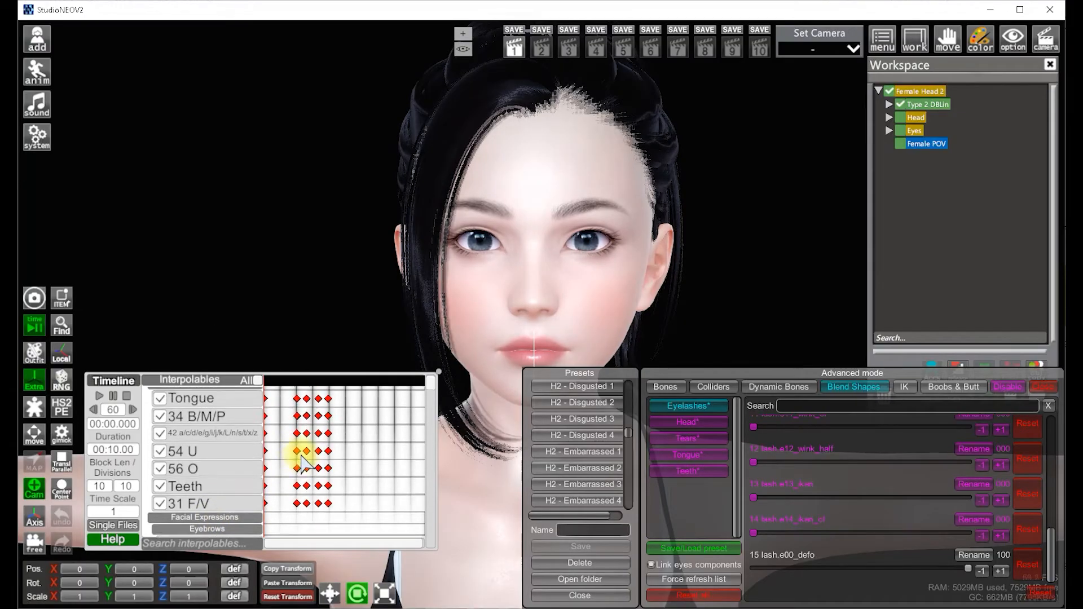
Disable the Phonetics interpolables
right_click(230, 407)
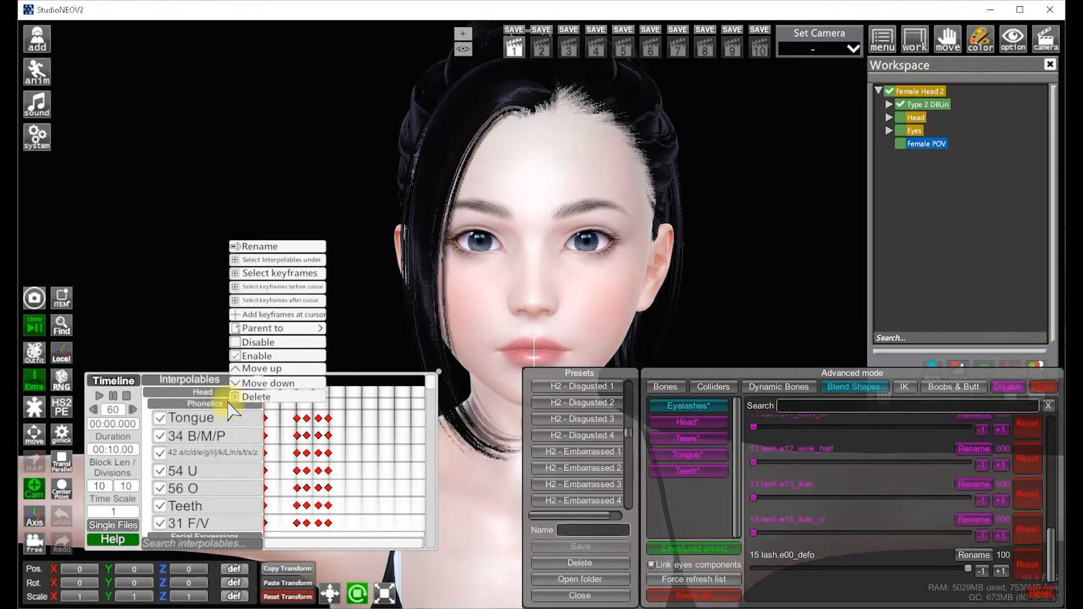
click(263, 342)
mouse_move(274, 379)
mouse_down()
mouse_move(356, 380)
mouse_move(261, 379)
mouse_move(323, 389)
mouse_move(290, 383)
mouse_up()
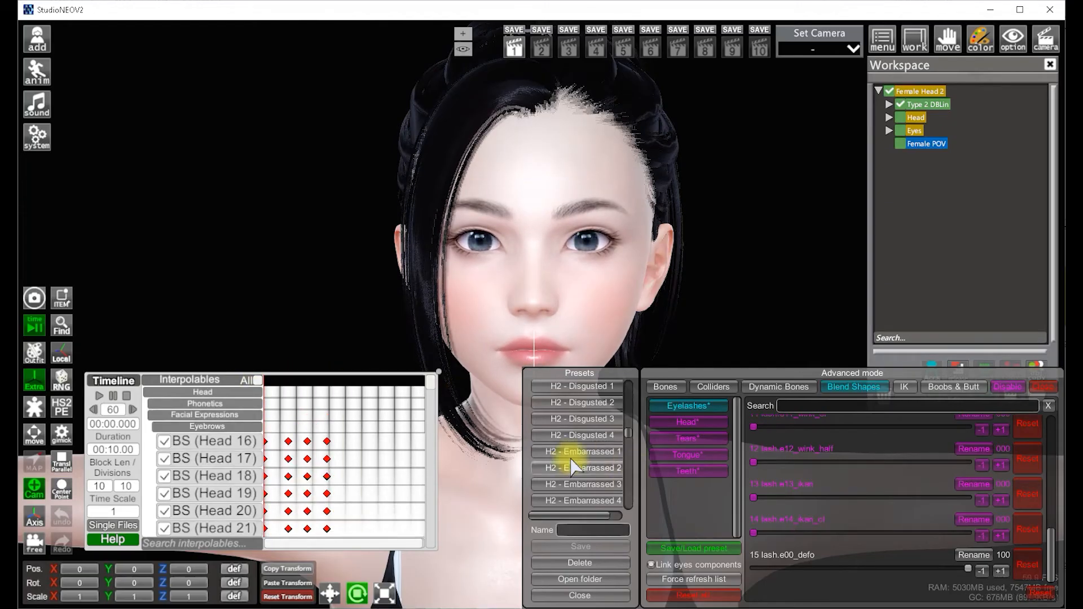
Apply the H2 - Fearful 5 preset at about 5 s and add keyframes for the Eyebrows interpolables
scroll(575, 458, down, 4)
click(600, 442)
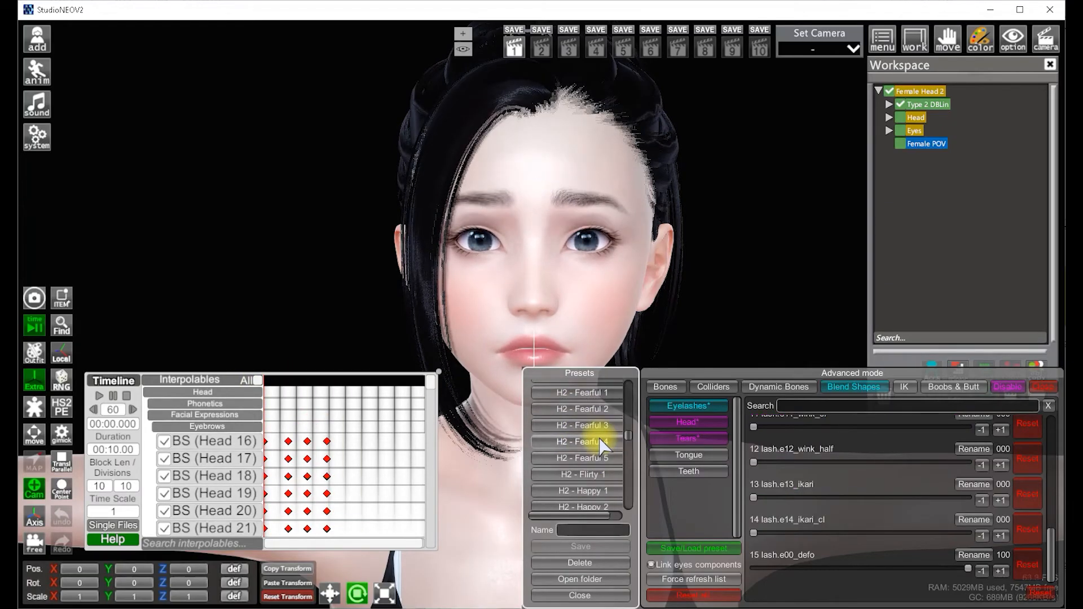
right_click(244, 426)
click(348, 379)
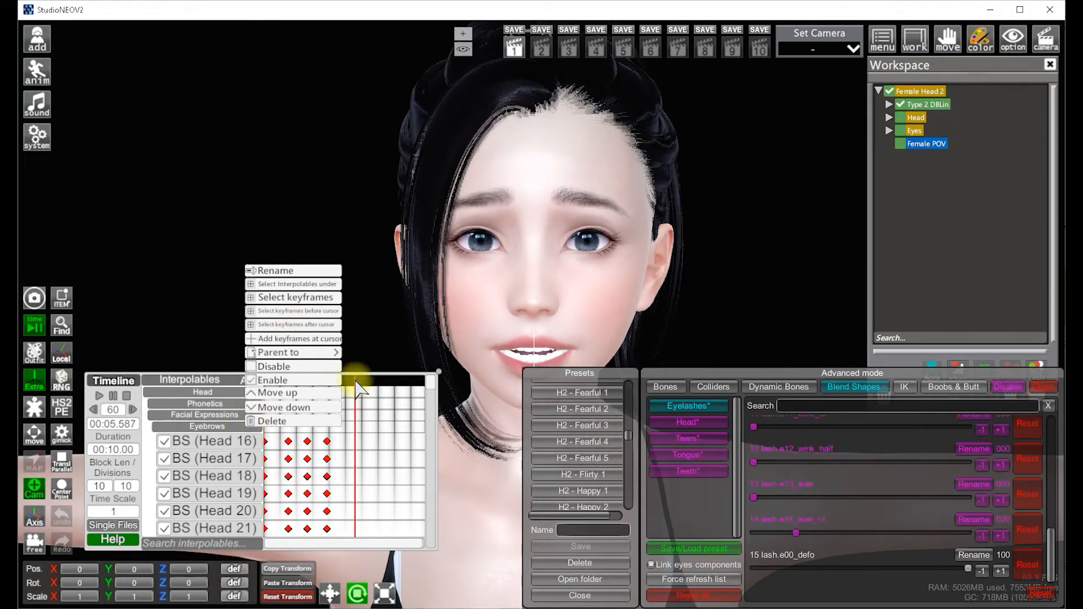
click(603, 465)
click(299, 338)
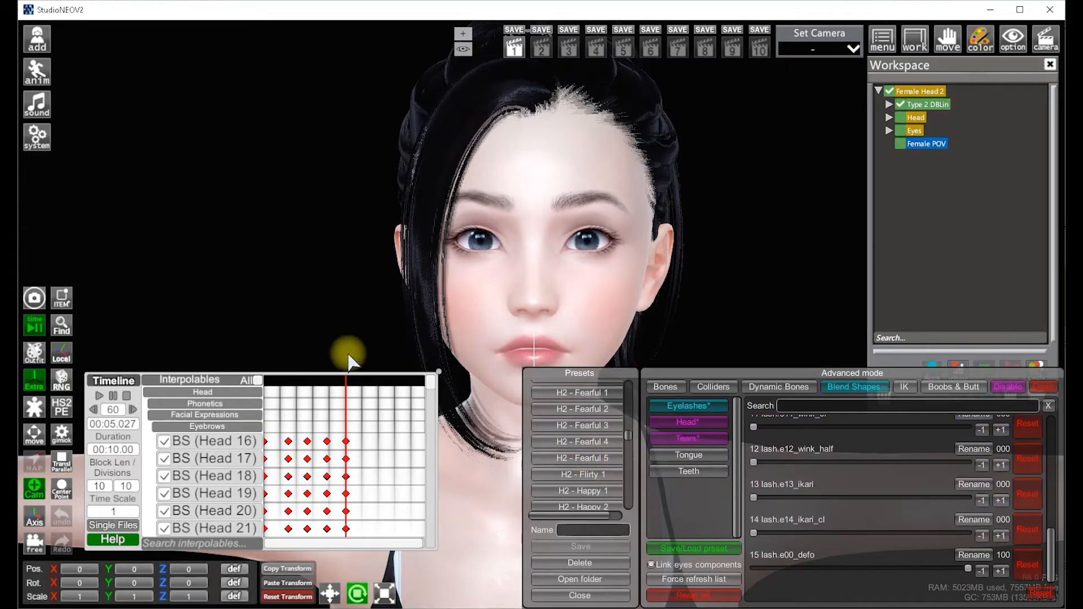
Apply the H2 - Hopeful 1 preset at about 6.47 s and add keyframes for the Eyebrows interpolables
click(370, 382)
scroll(577, 467, down, 6)
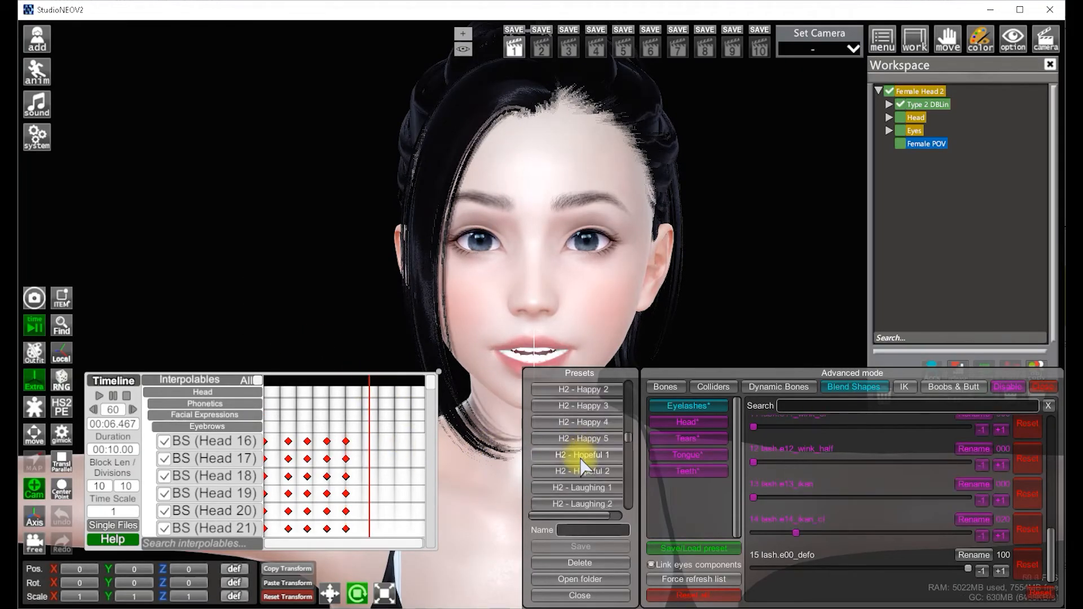
click(592, 458)
right_click(217, 425)
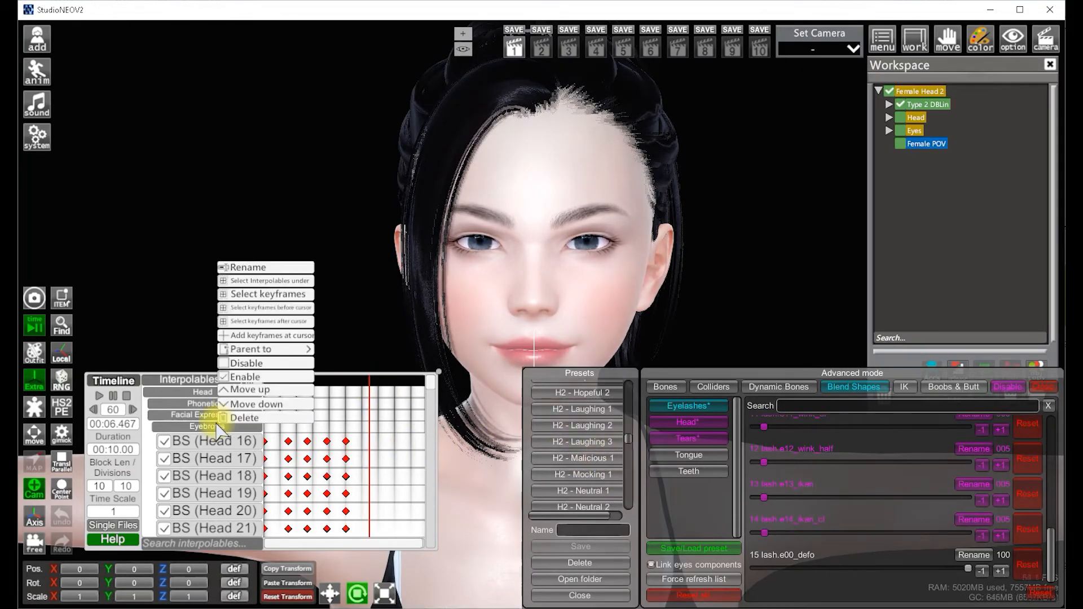
click(254, 335)
Apply the H2 - Proud 2 preset at about 7.59 s and add keyframes for the Eyes interpolables
drag(357, 381, 388, 381)
click(288, 441)
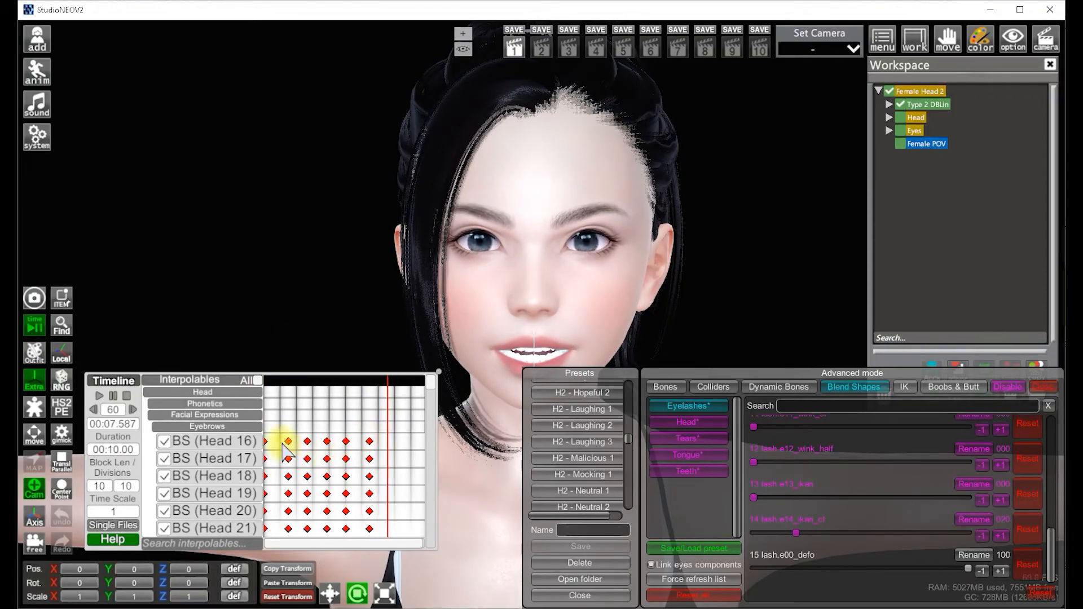
scroll(327, 417, down, 8)
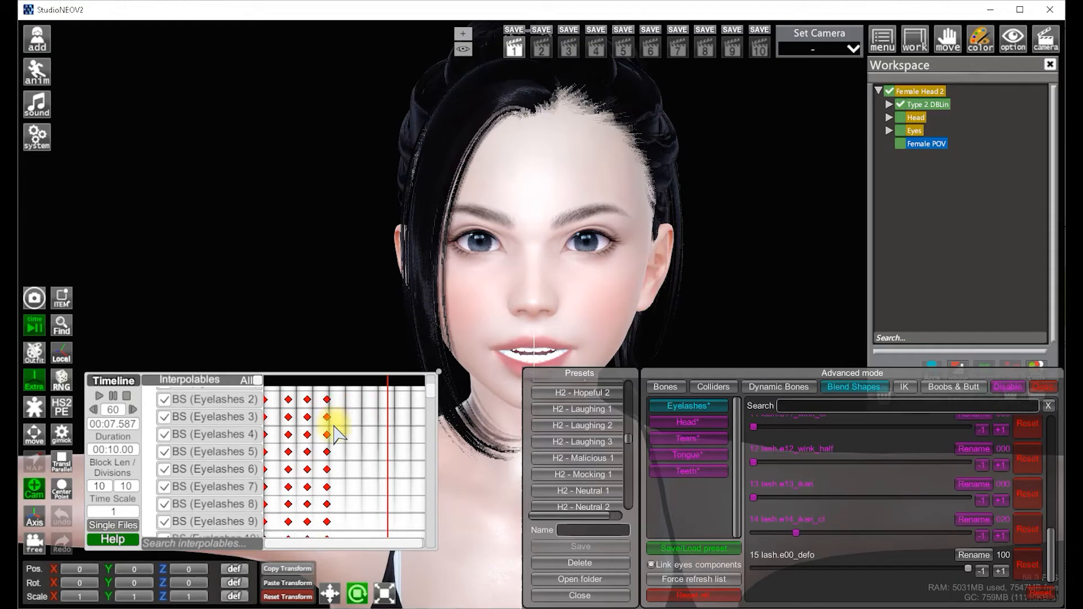
scroll(339, 435, up, 2)
scroll(596, 471, down, 3)
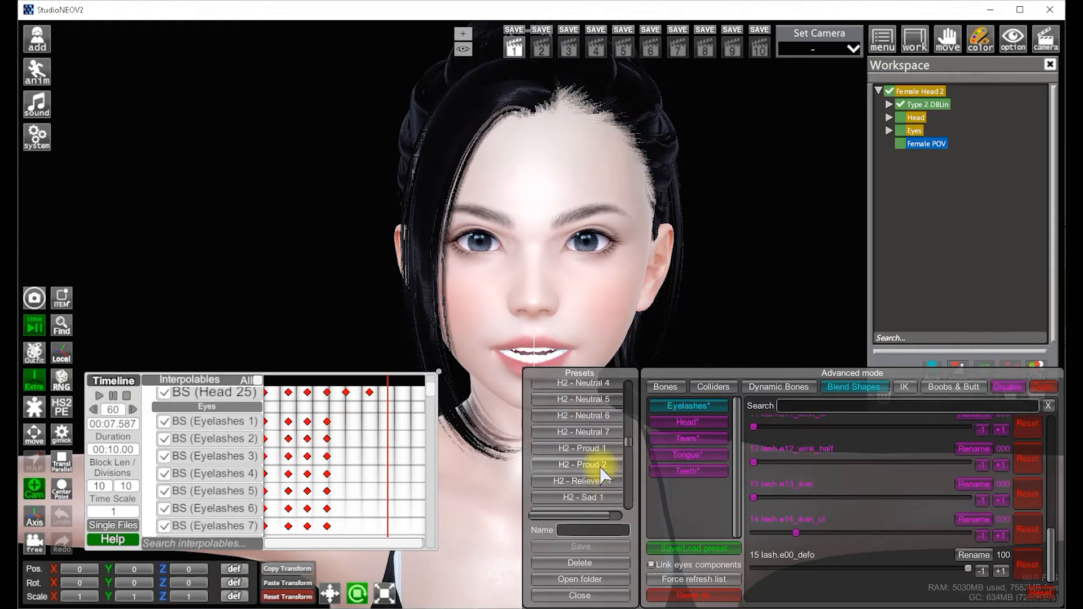
click(599, 465)
right_click(231, 411)
right_click(210, 414)
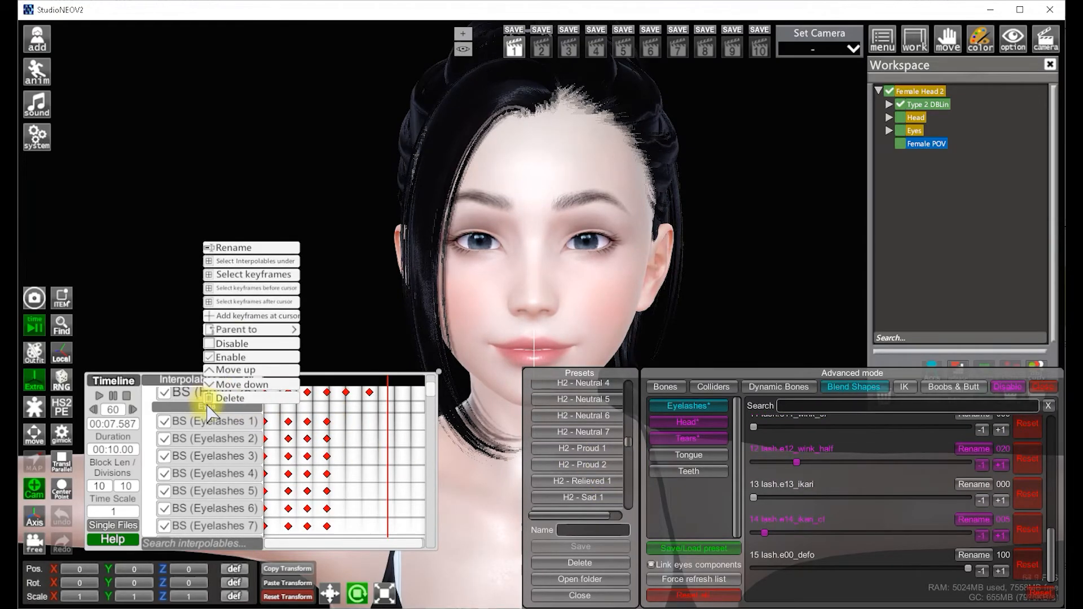
click(243, 315)
Apply the H2 - Relieved 1 preset at about 9.19 s and add keyframes for the Eyes interpolables
click(385, 392)
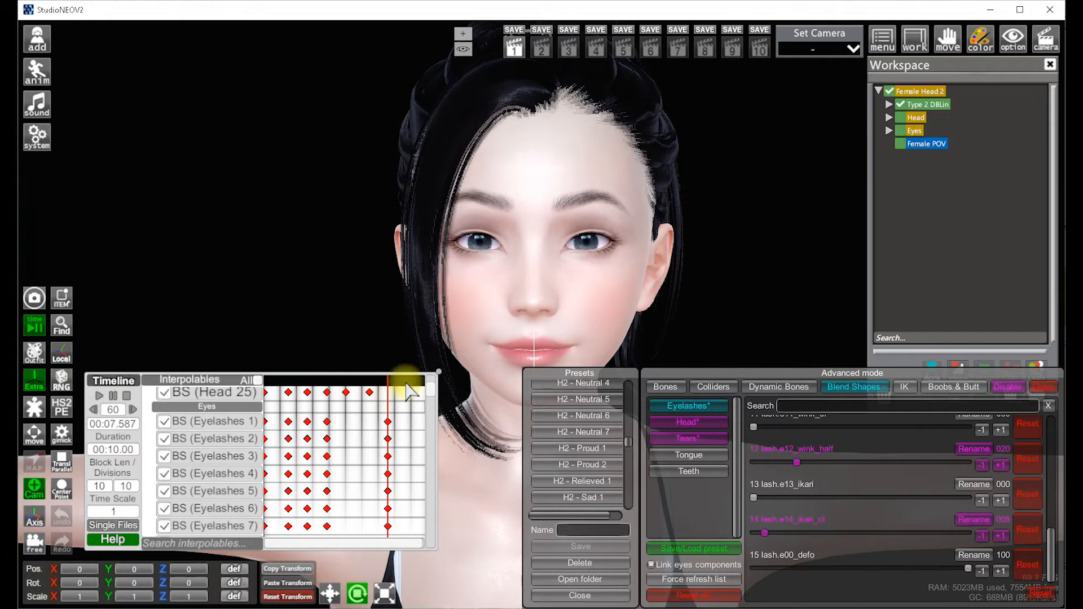
click(414, 386)
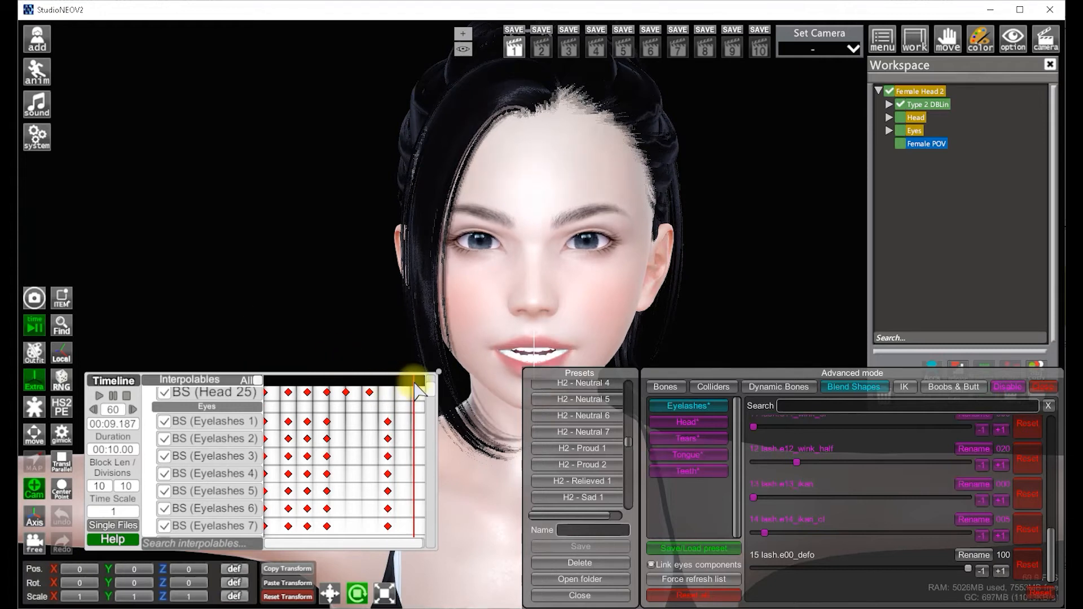
click(596, 482)
click(314, 422)
right_click(226, 408)
click(267, 321)
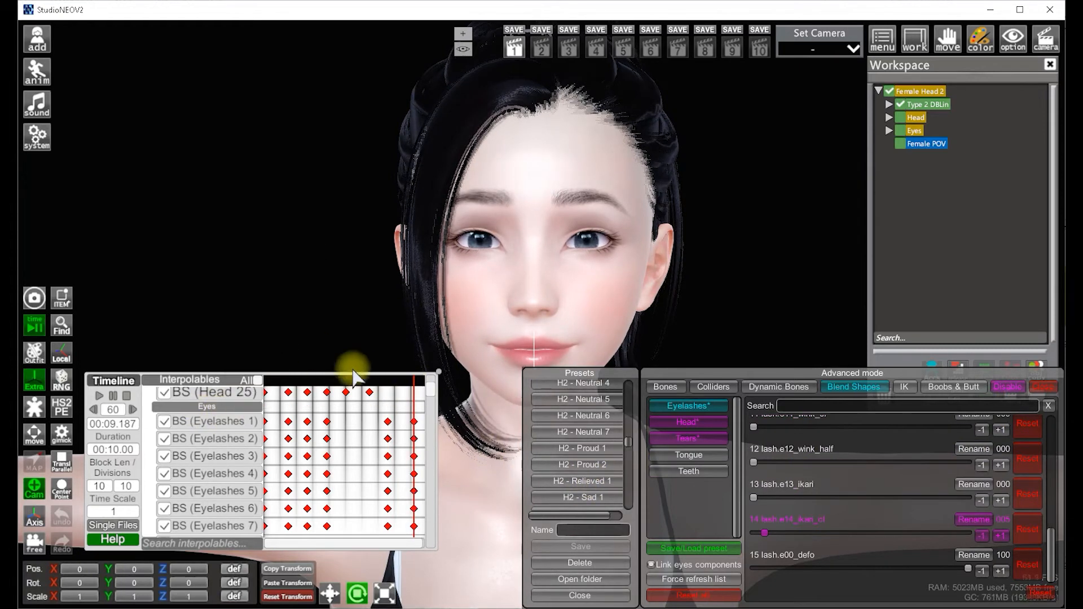
Select the Blink keyframes at about 5 s and paste a copy of them at about 3 s
drag(377, 380, 459, 417)
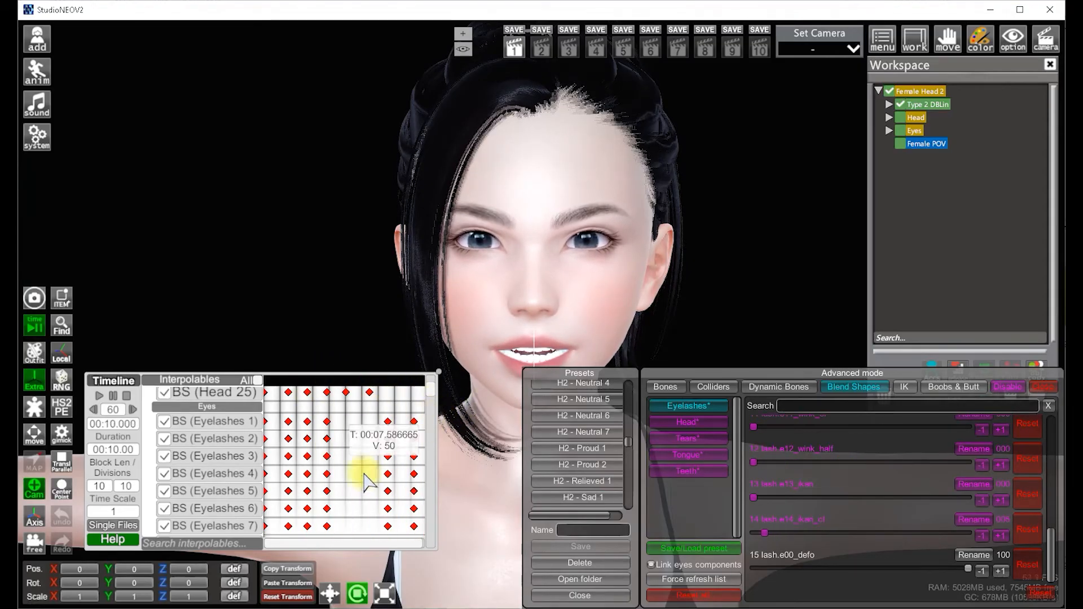
click(337, 381)
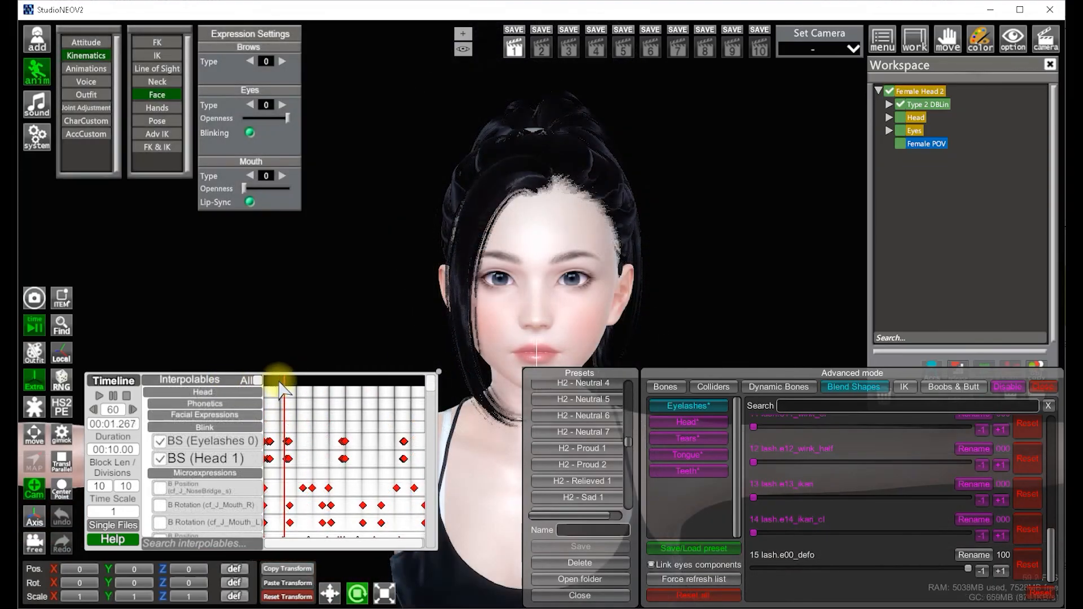
drag(290, 379, 357, 381)
drag(331, 433, 366, 472)
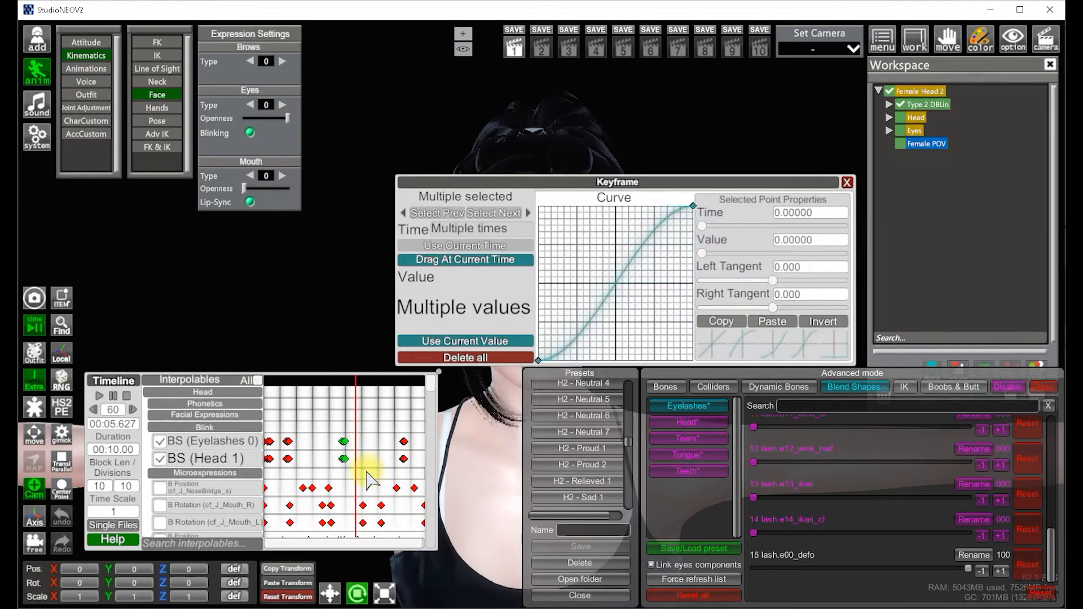
click(847, 181)
click(299, 381)
key(ctrl+v)
click(314, 382)
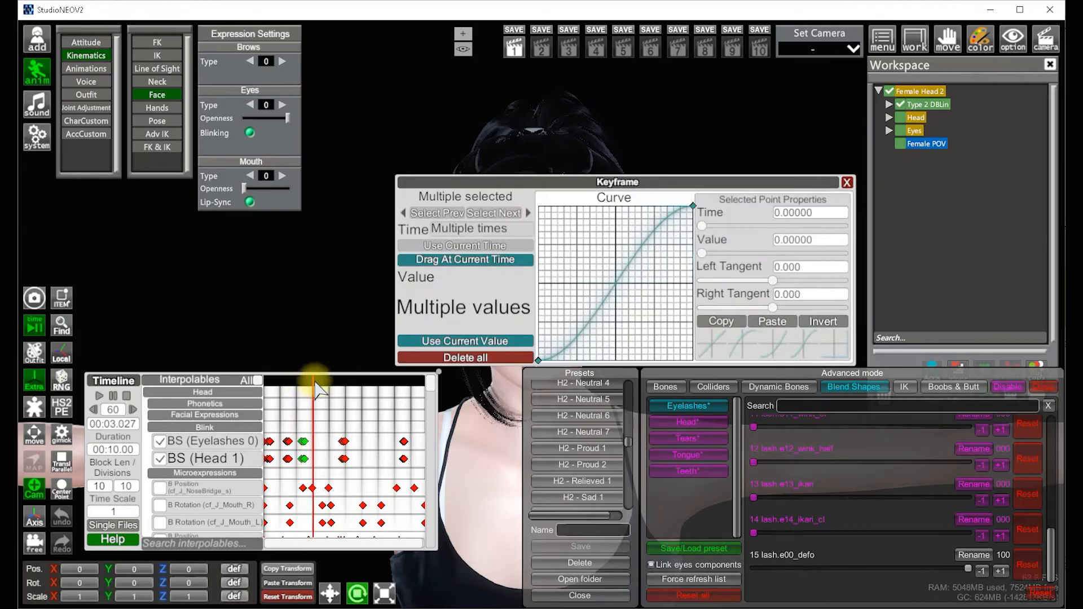
drag(325, 384, 284, 383)
click(847, 182)
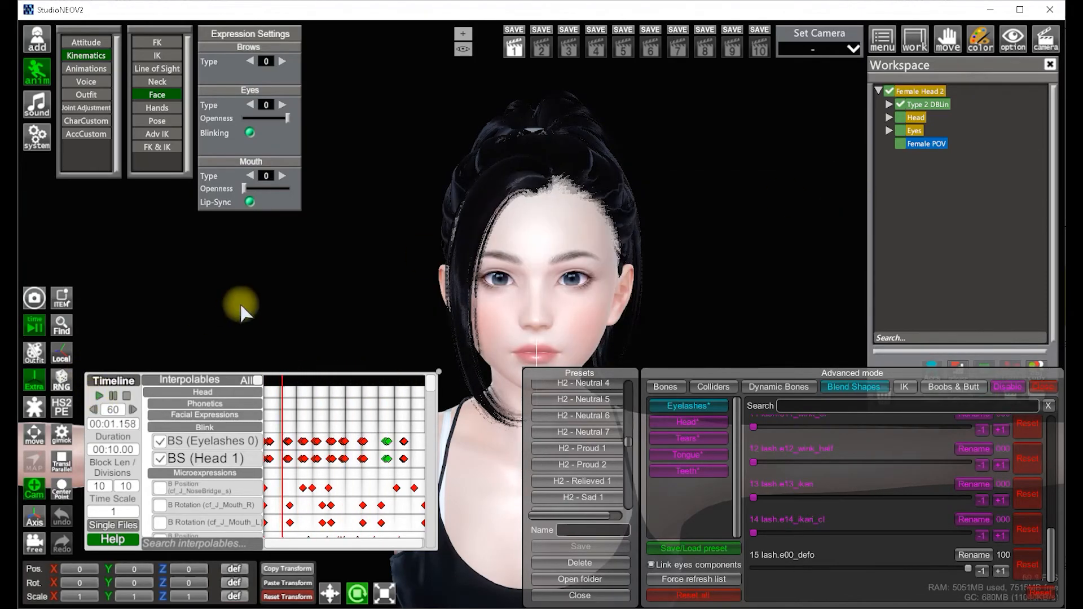
Preview the animation, then move the latest Blink keyframes to about 3.49 s
key(space)
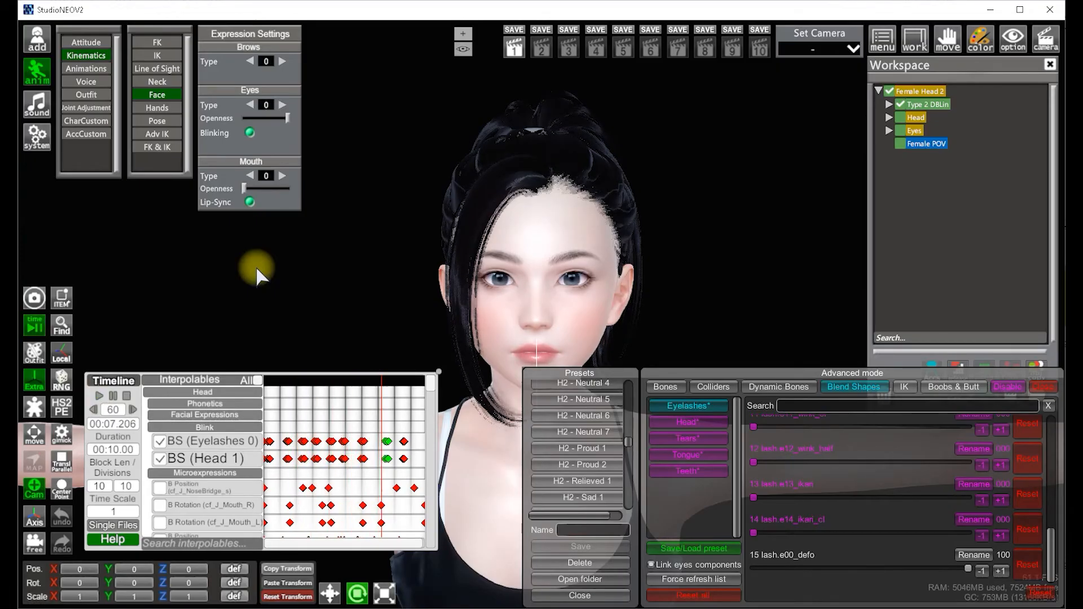
click(342, 383)
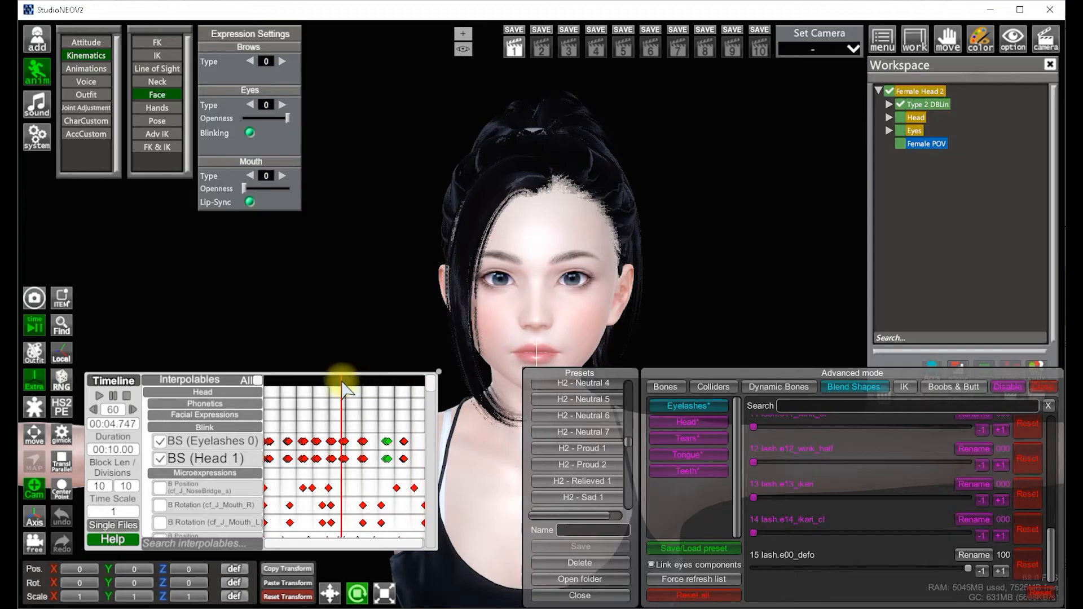
scroll(372, 395, up, 3)
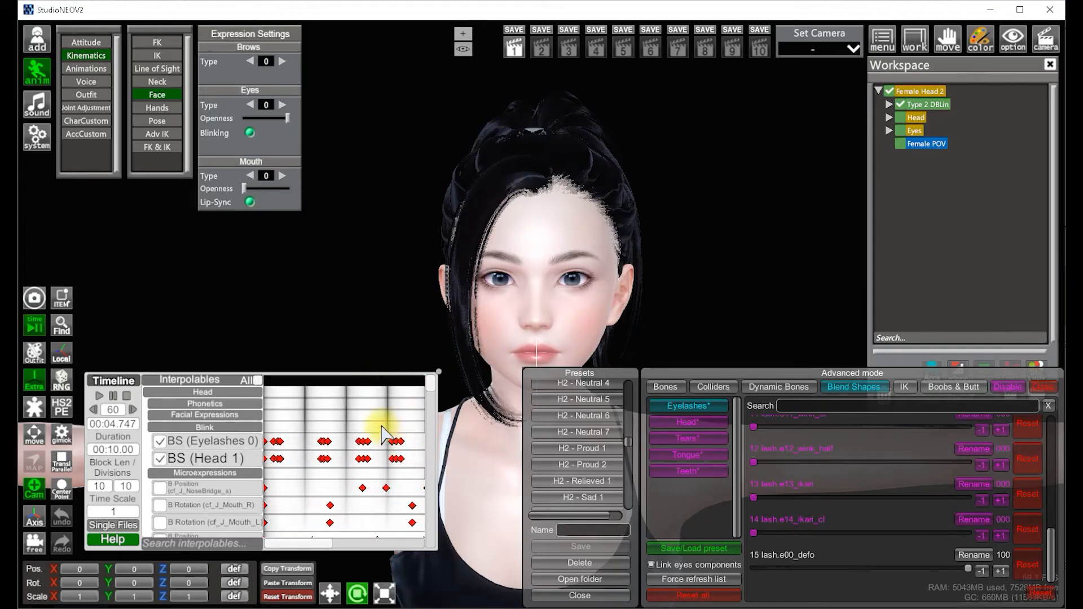
drag(393, 470, 406, 484)
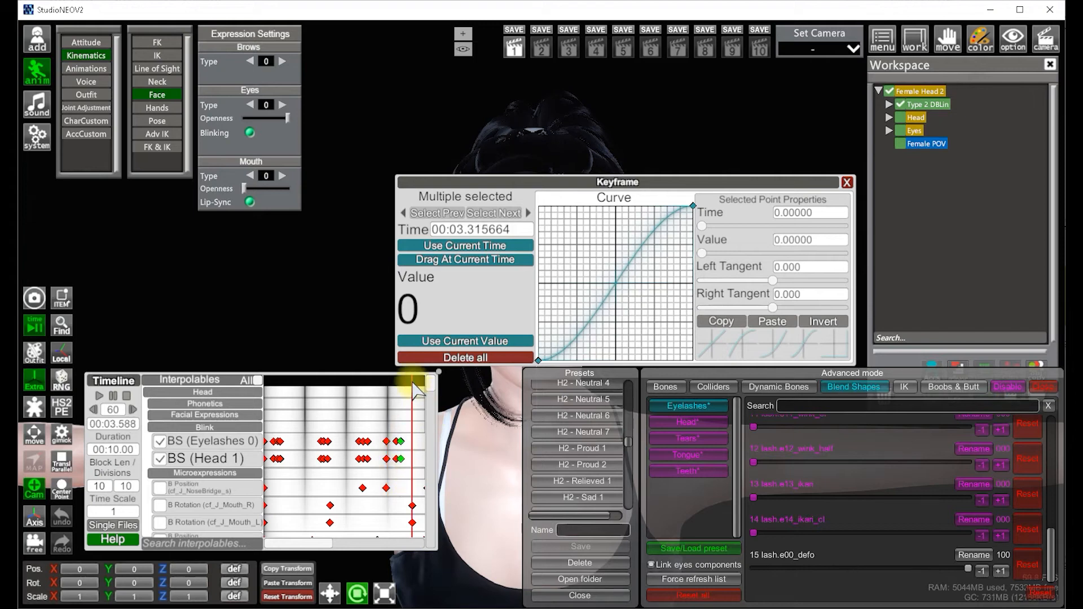
drag(413, 382, 408, 381)
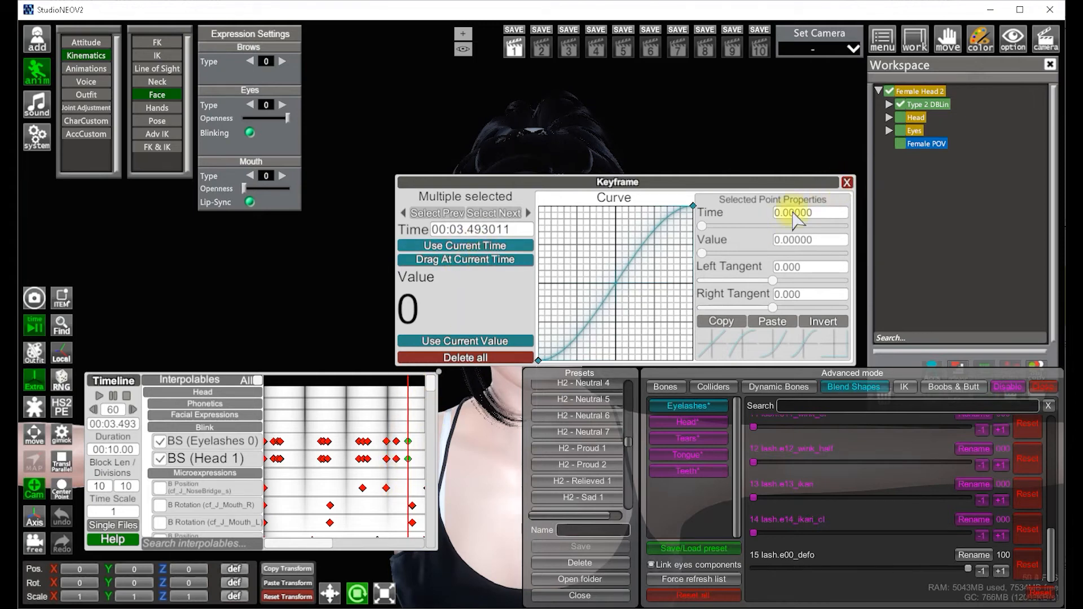
click(847, 182)
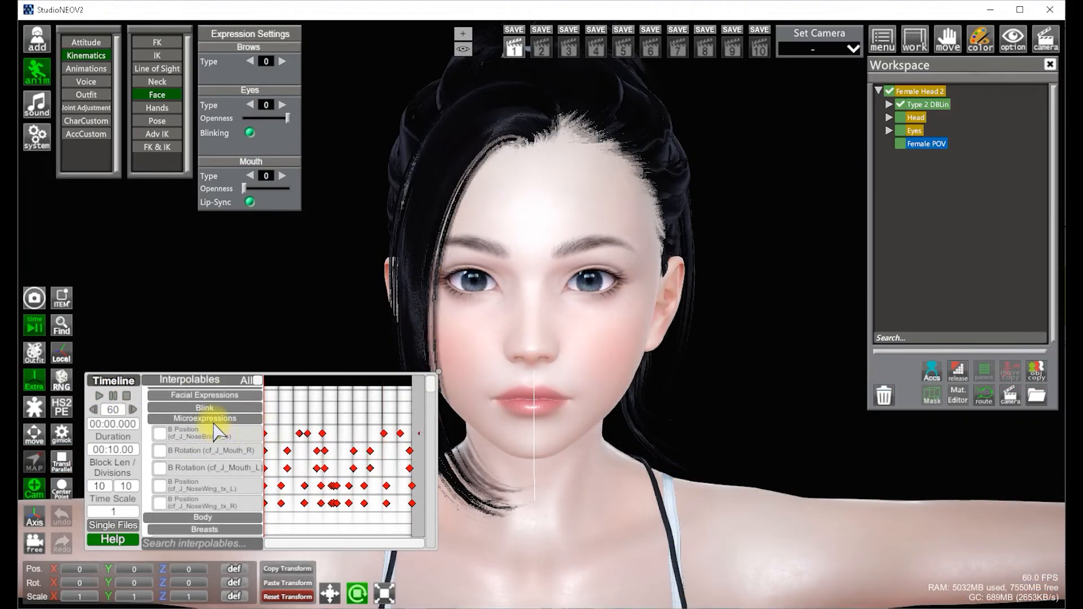
Enable all the Microexpressions interpolables in the Timeline
right_click(212, 418)
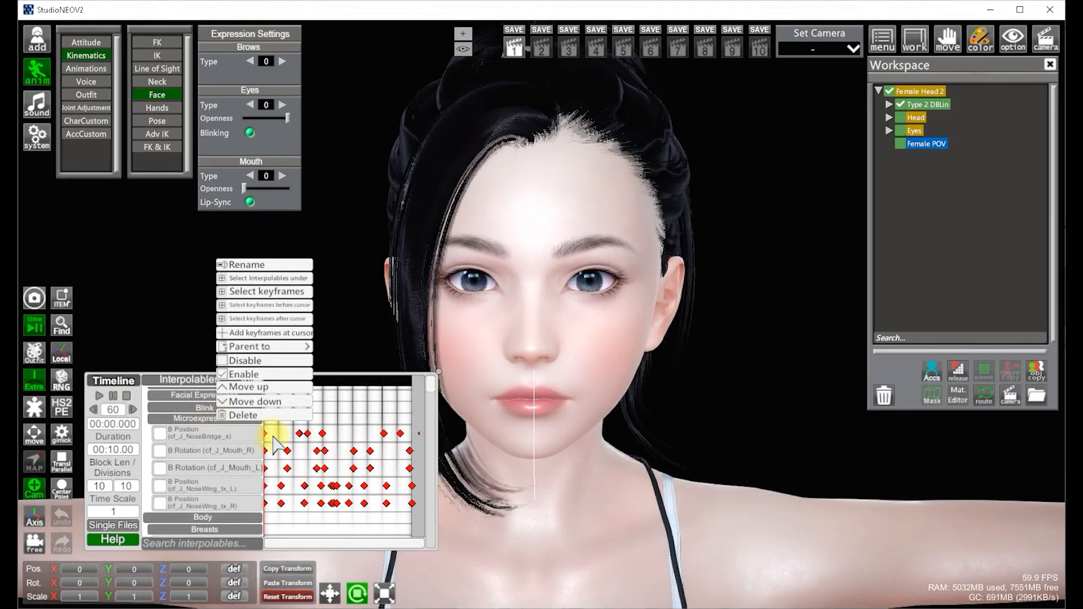
click(263, 375)
scroll(542, 316, up, 3)
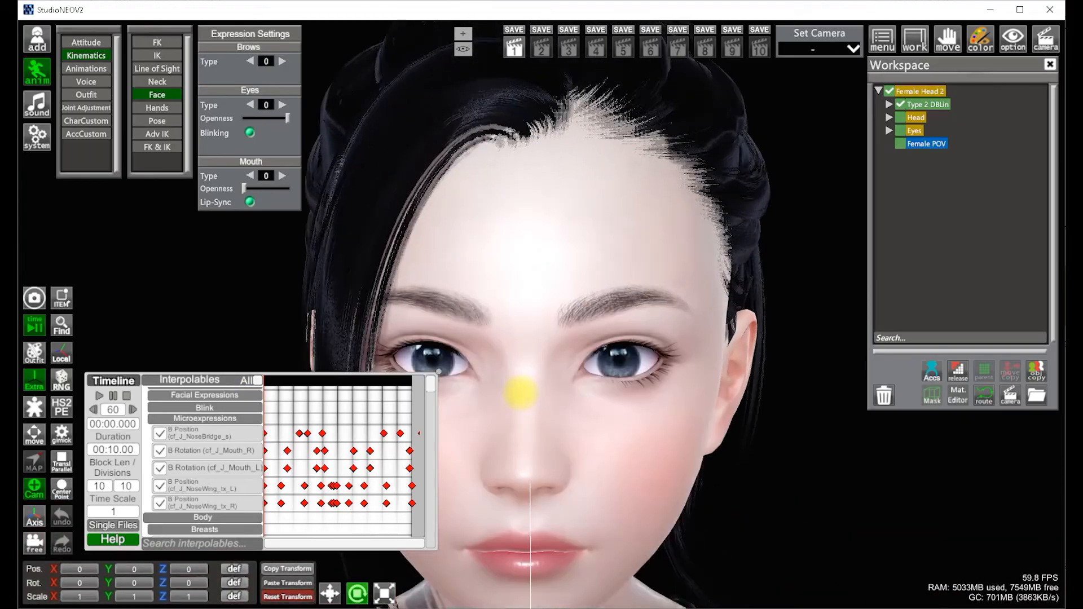
Preview the microexpressions at a time scale of 5, then restore the time scale to 1
mouse_move(277, 383)
mouse_down()
mouse_move(335, 383)
mouse_move(289, 385)
mouse_up()
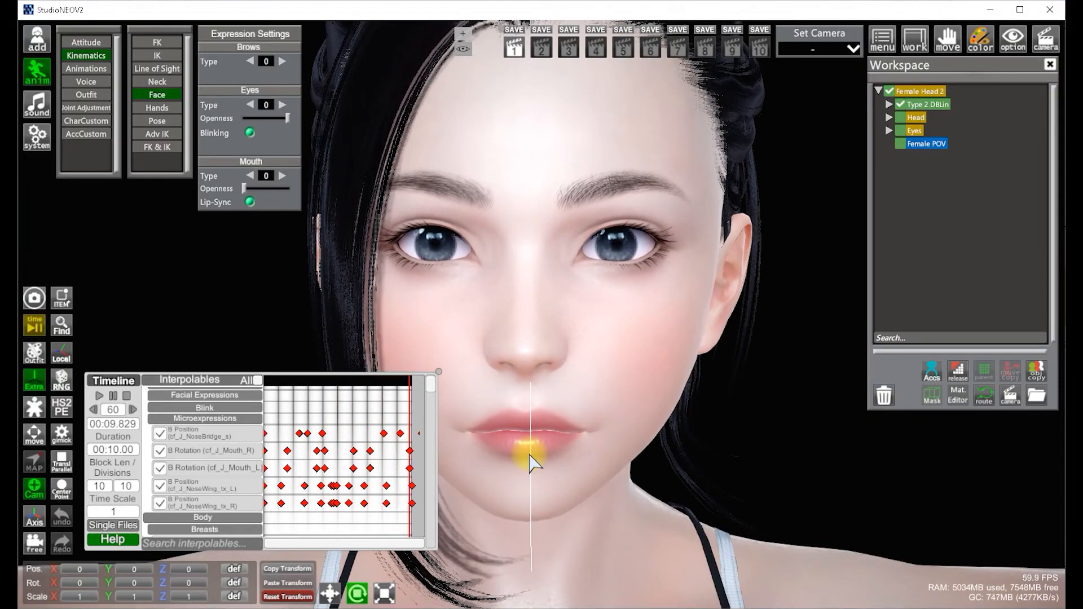
drag(529, 454, 596, 442)
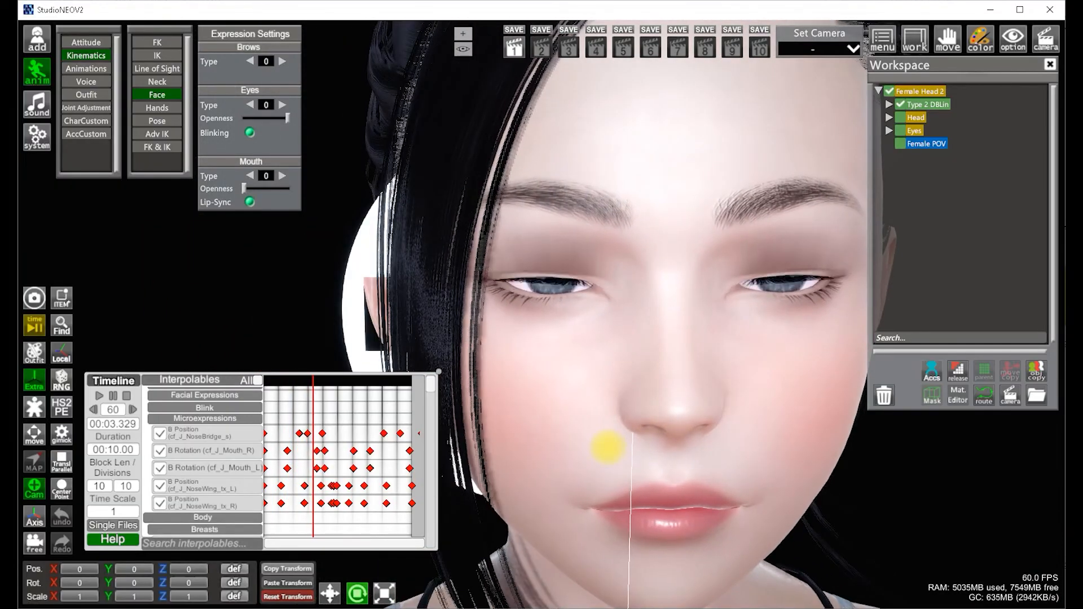
click(113, 512)
text(5)
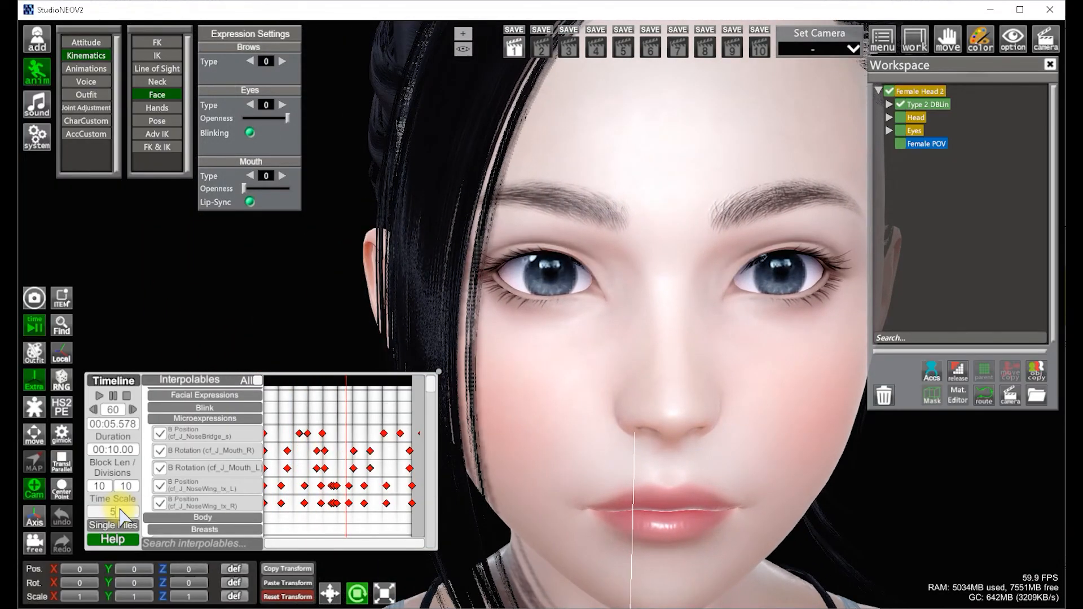
click(303, 411)
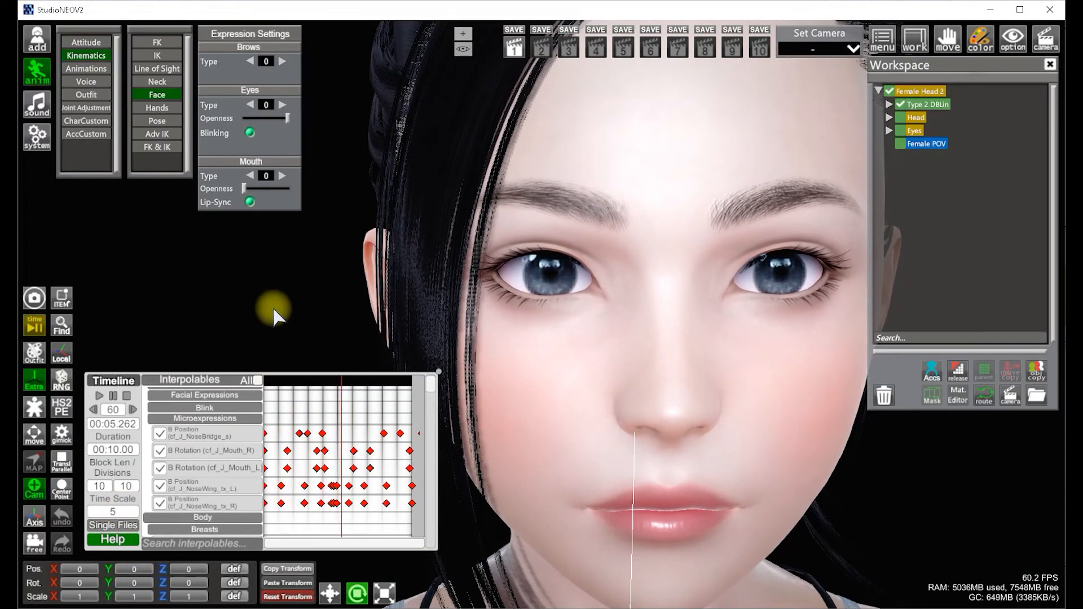
right_drag(537, 340, 537, 341)
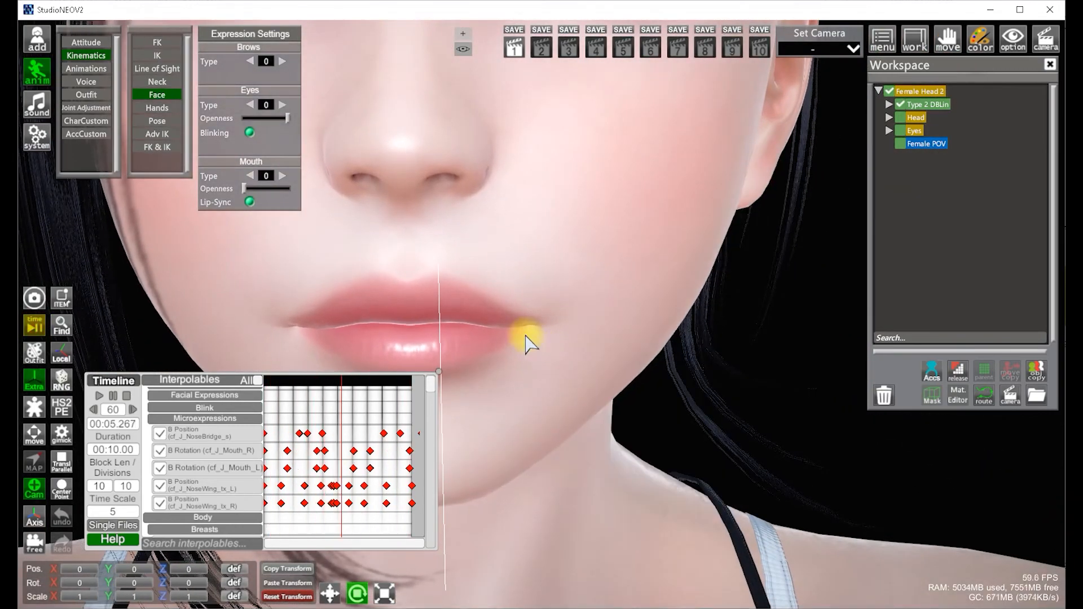
drag(526, 337, 526, 336)
right_drag(525, 337, 525, 337)
click(132, 515)
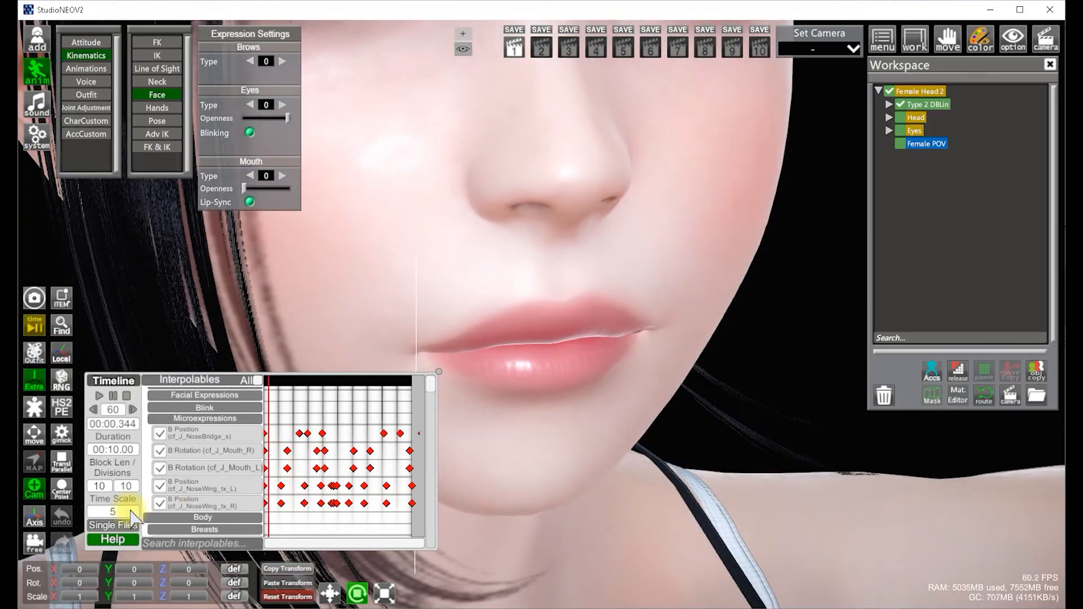
text(1)
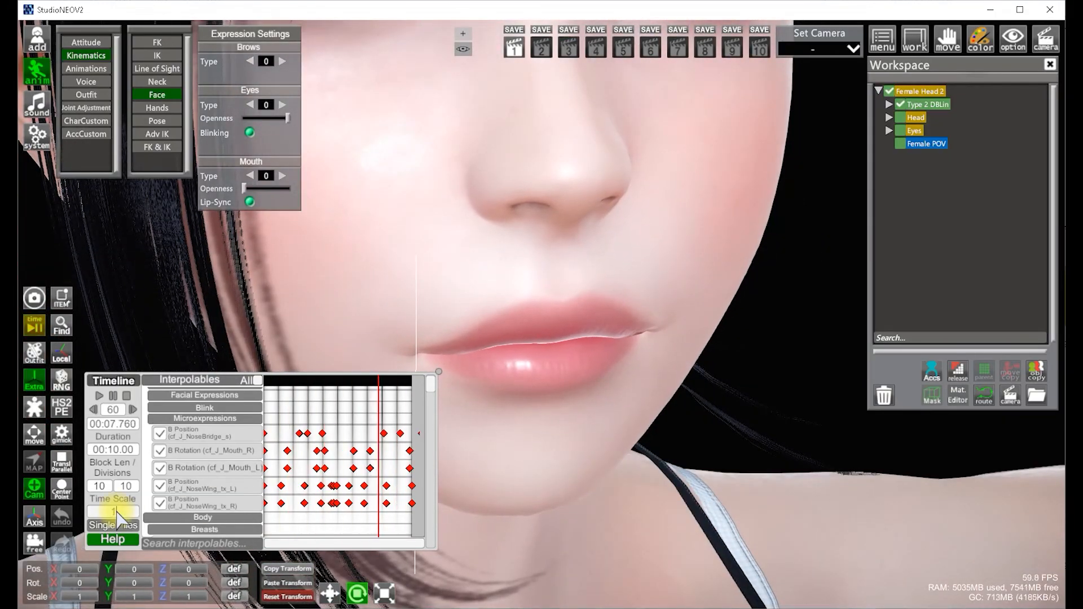
Disable all the Microexpressions interpolables in the Timeline
right_click(225, 418)
click(270, 359)
click(294, 384)
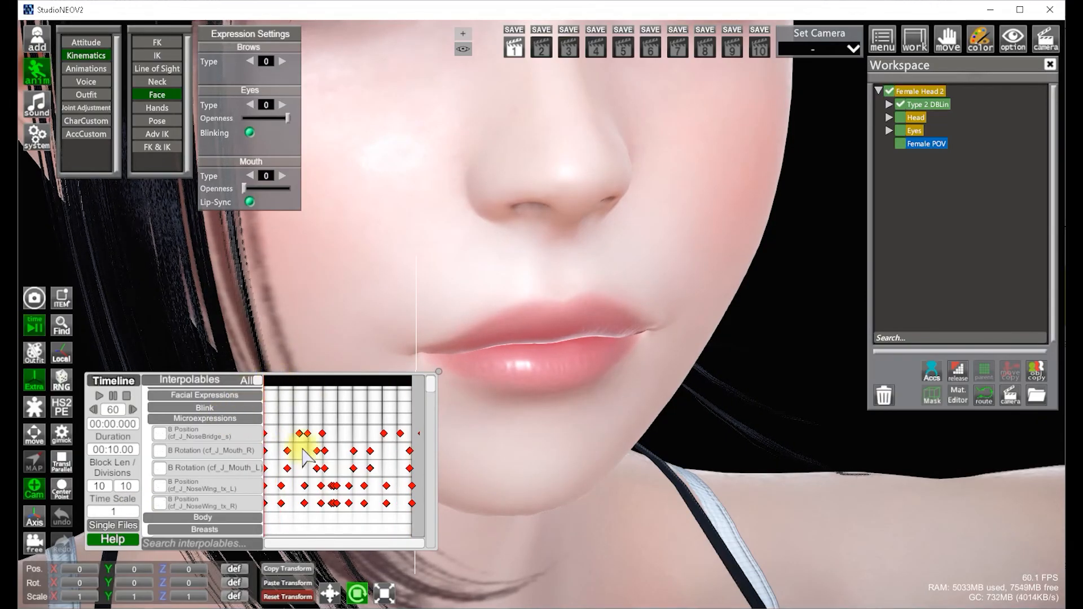
Collapse the interpolable groups and browse the remaining Body and Breasts interpolables list
click(218, 421)
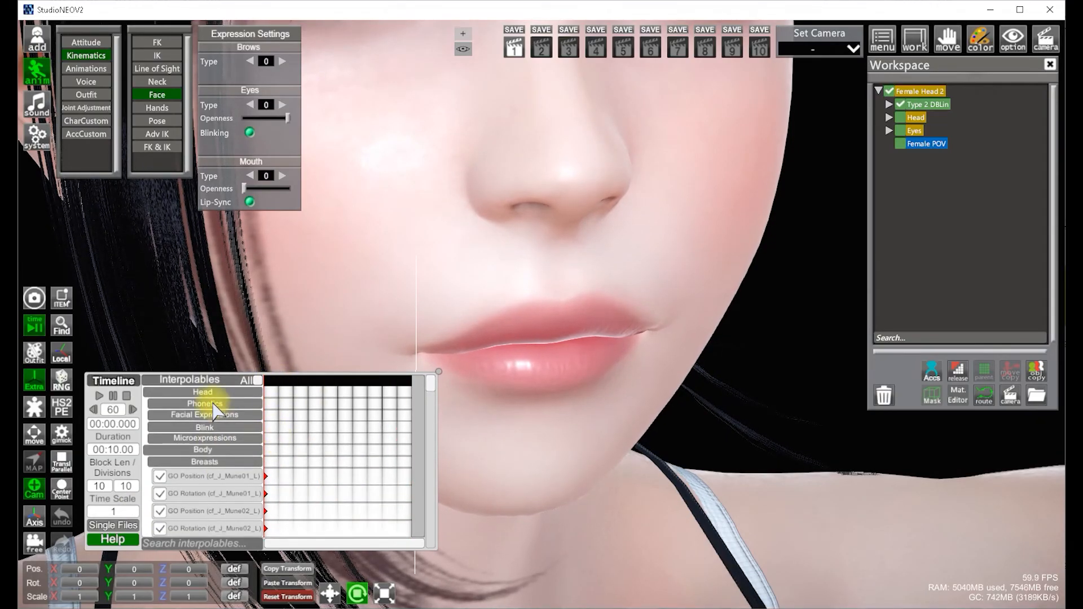
click(203, 393)
click(350, 436)
right_drag(457, 304, 411, 262)
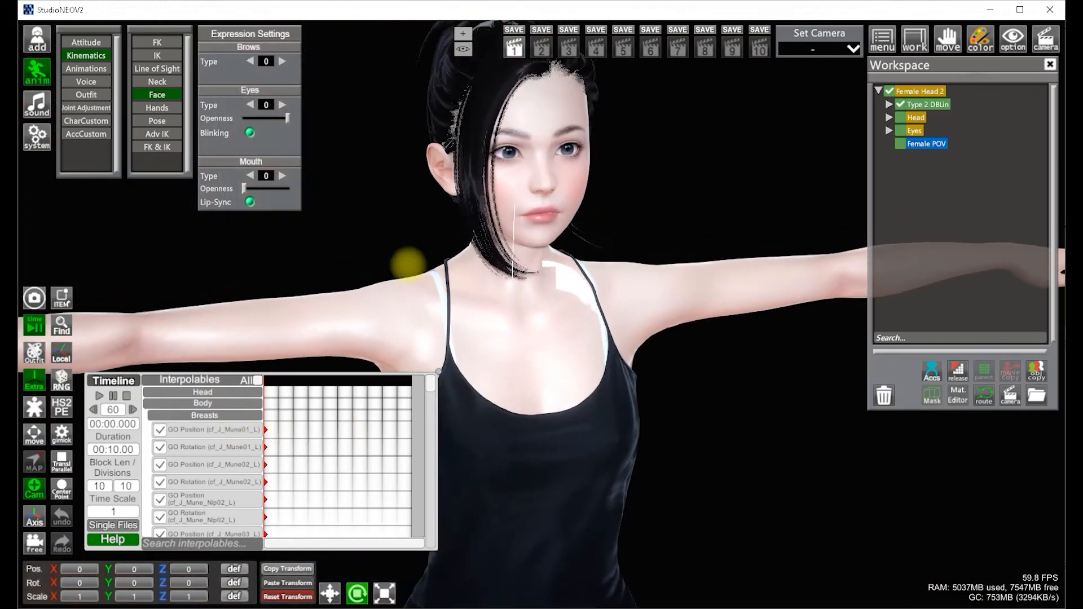
drag(410, 262, 406, 267)
scroll(231, 443, down, 5)
scroll(231, 446, down, 10)
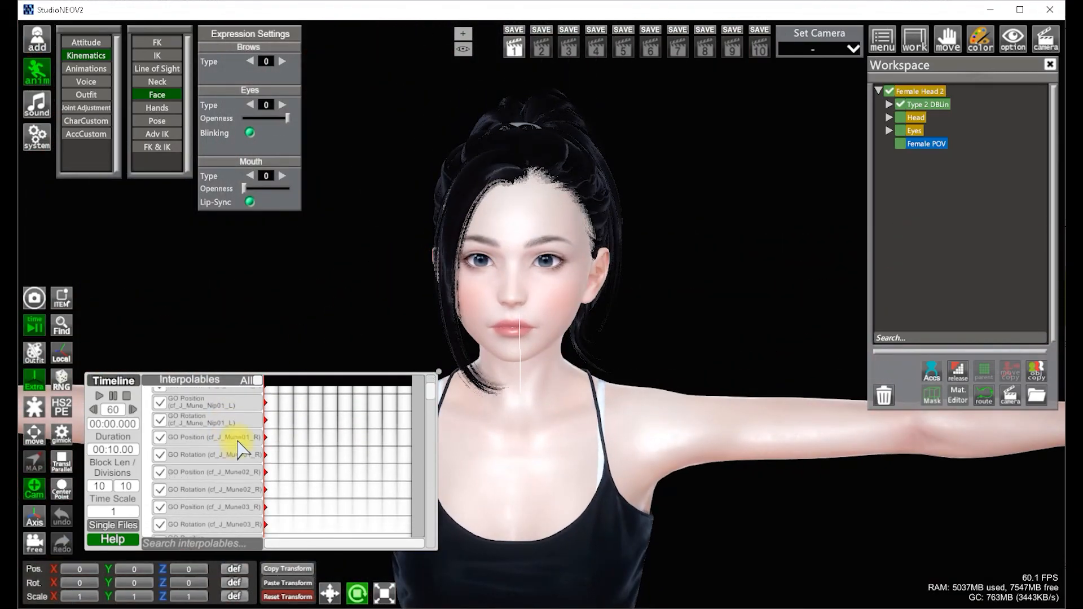
scroll(245, 449, down, 10)
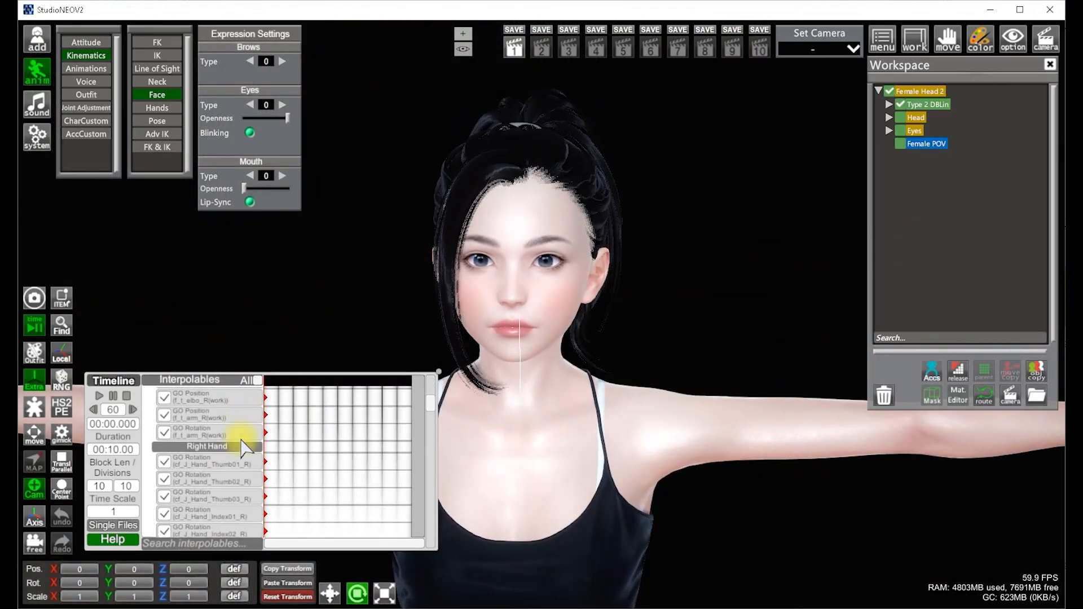
Set the face detail type to [Rochin] Emotion Anger and apply the H3 - Angry 3 preset
scroll(245, 449, down, 5)
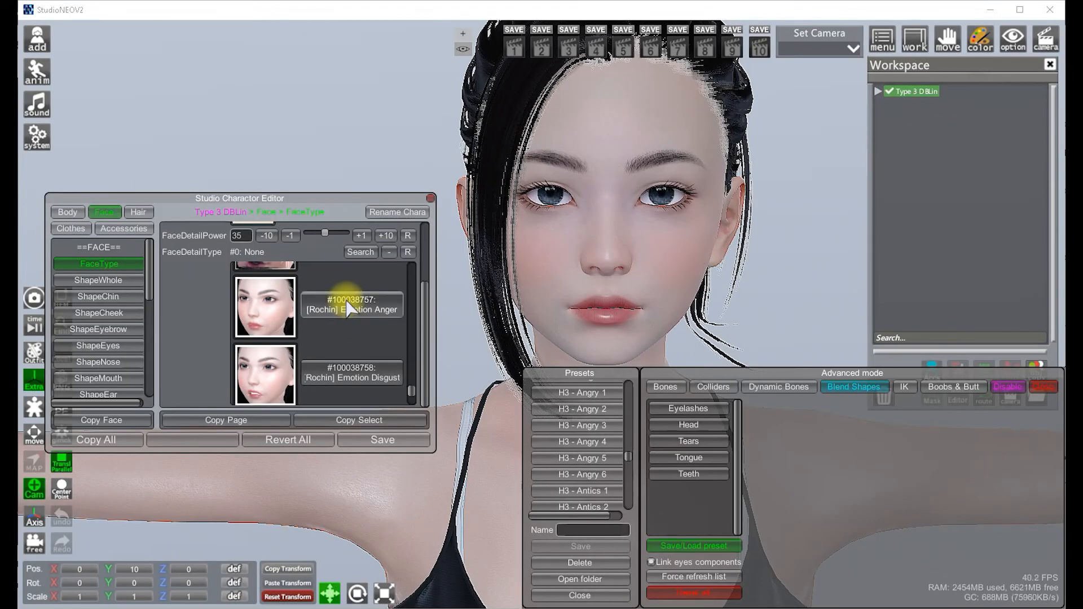
click(348, 307)
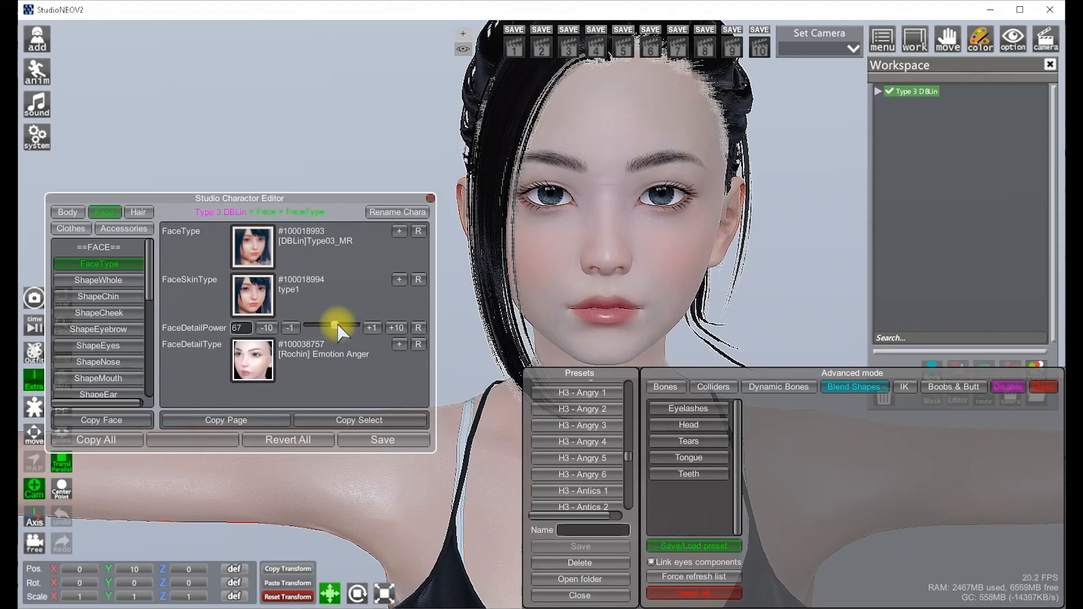
click(593, 427)
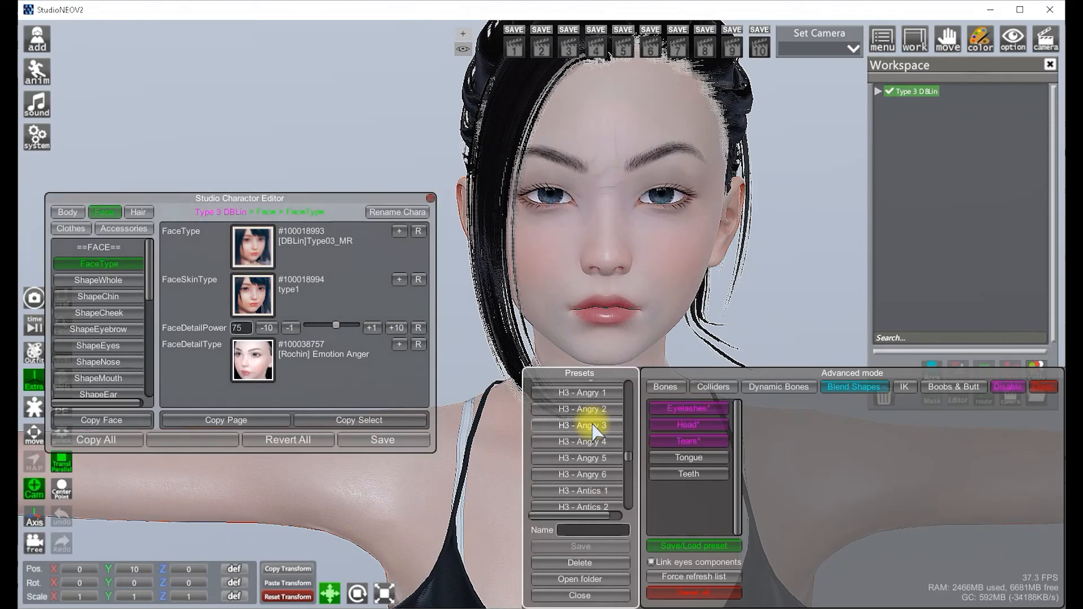
mouse_move(739, 326)
mouse_down()
mouse_move(703, 243)
mouse_move(751, 313)
mouse_up()
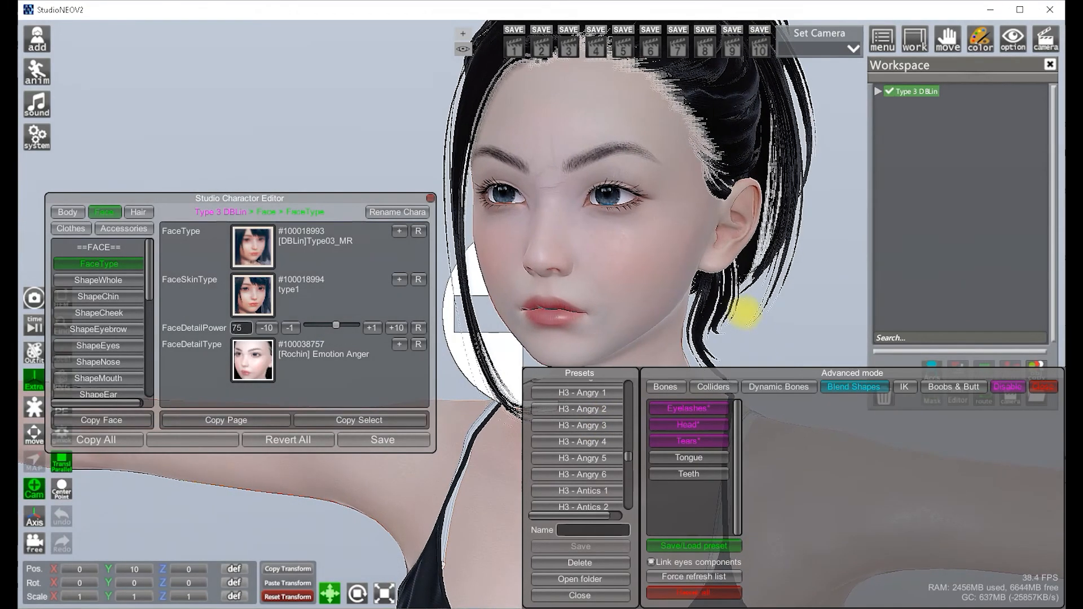
Set the face detail type to [Rochin] Emotion Disgust and apply the H3 - Disgusted 3 preset
click(399, 344)
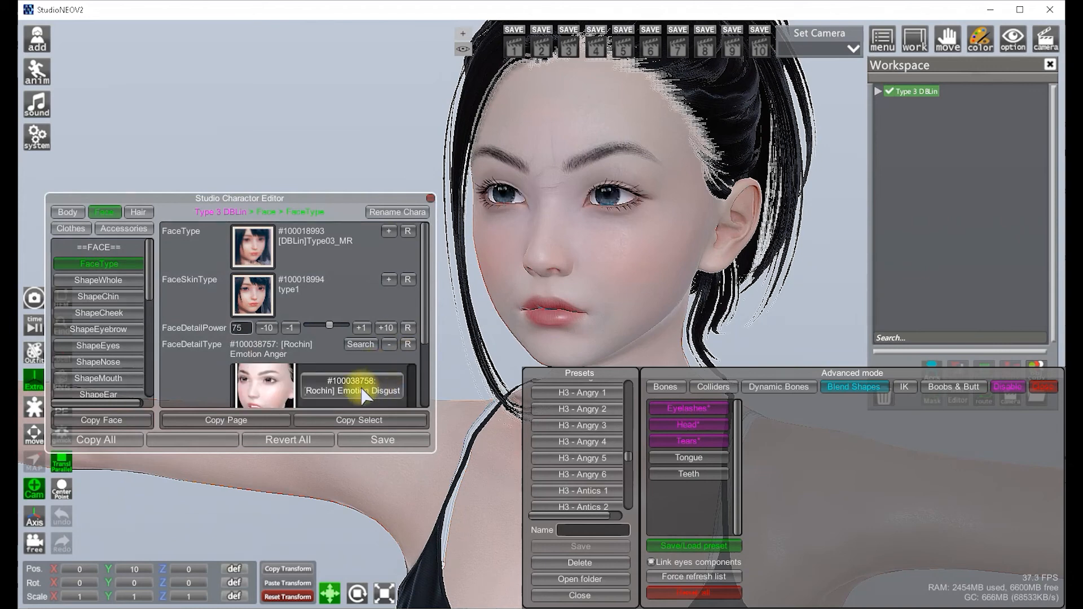
click(363, 394)
scroll(584, 433, down, 10)
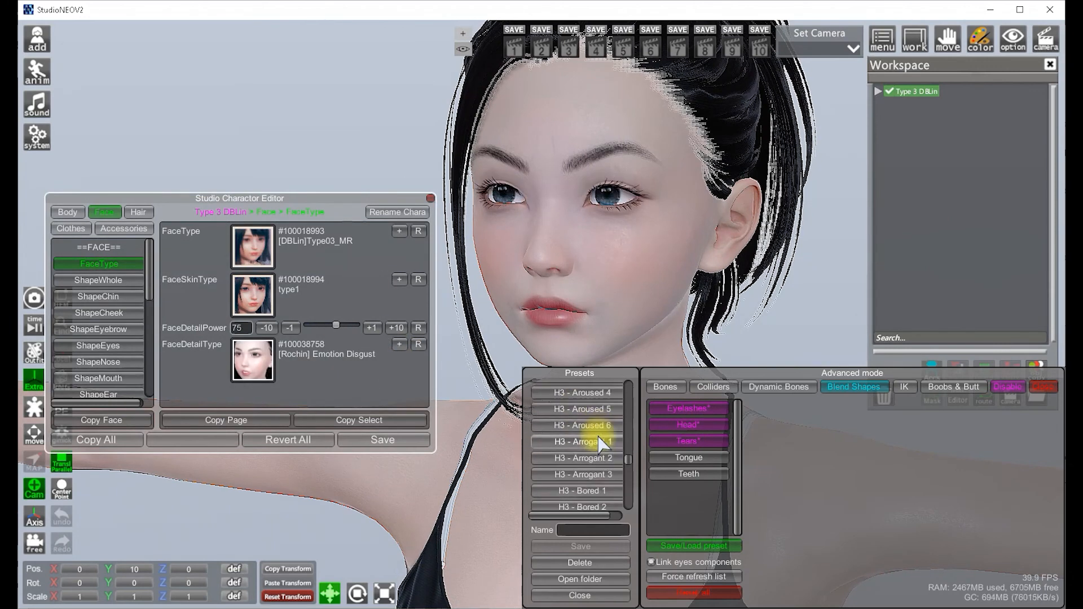
scroll(600, 443, down, 5)
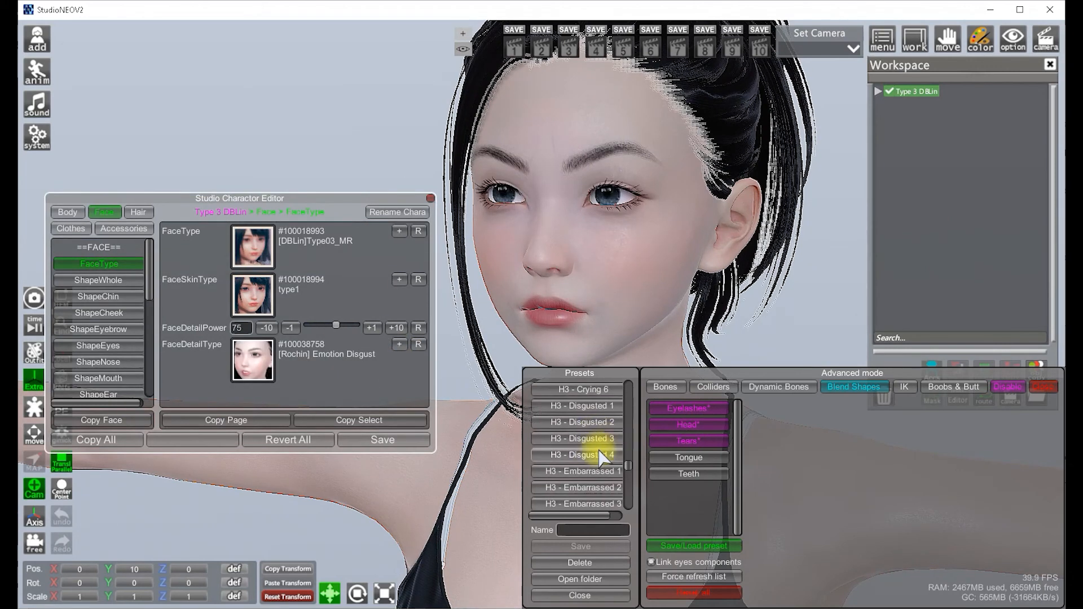
click(589, 439)
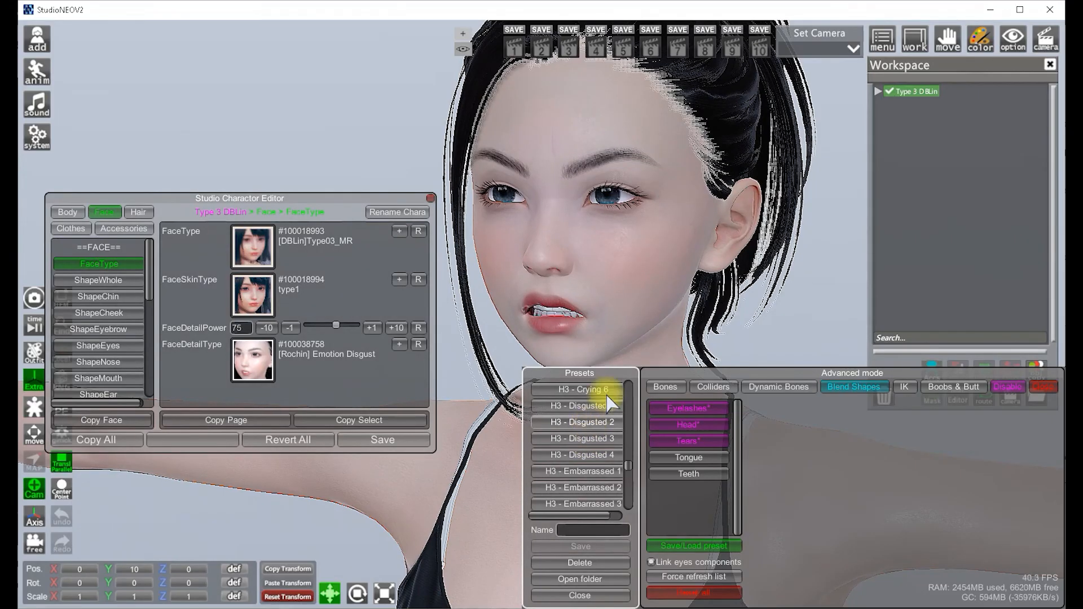
Set the face detail type to [Rochin] Emotion Fear and apply the H3 - Fearful 2 preset
click(402, 343)
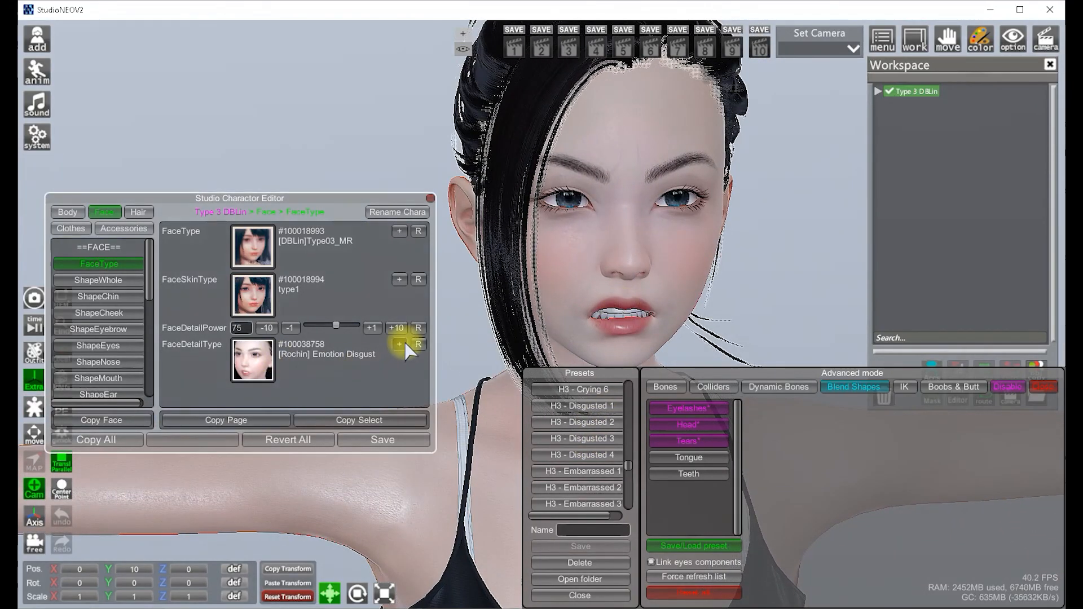
scroll(365, 381, down, 1)
click(366, 389)
scroll(563, 427, down, 2)
scroll(566, 431, down, 1)
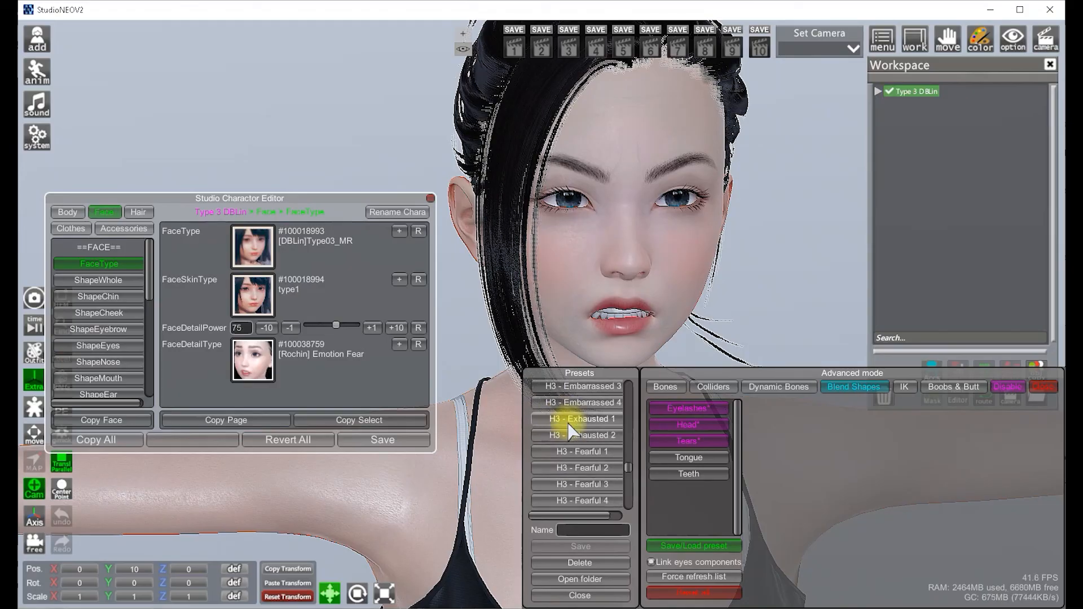
click(601, 469)
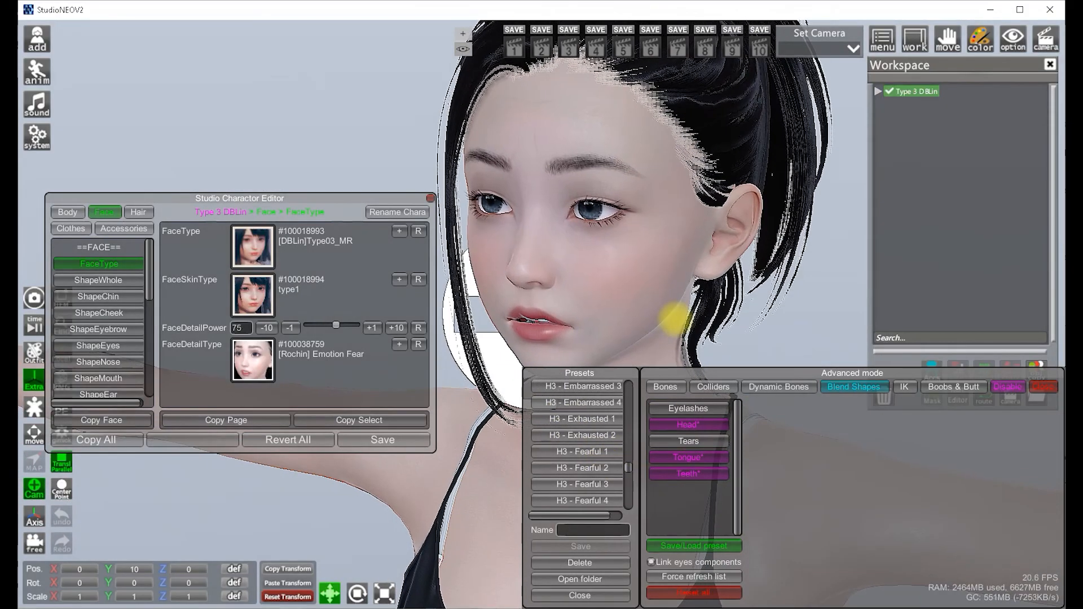
Set the face detail type to [Rochin] Emotion Joy and apply the H3 - Happy 2 preset
click(399, 345)
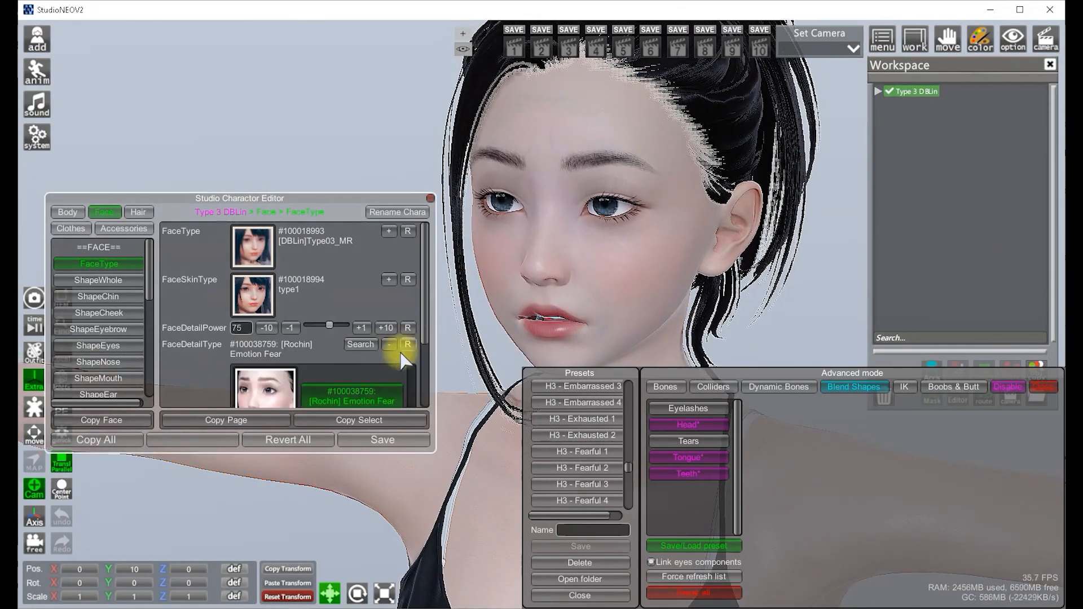
click(395, 388)
scroll(593, 435, down, 3)
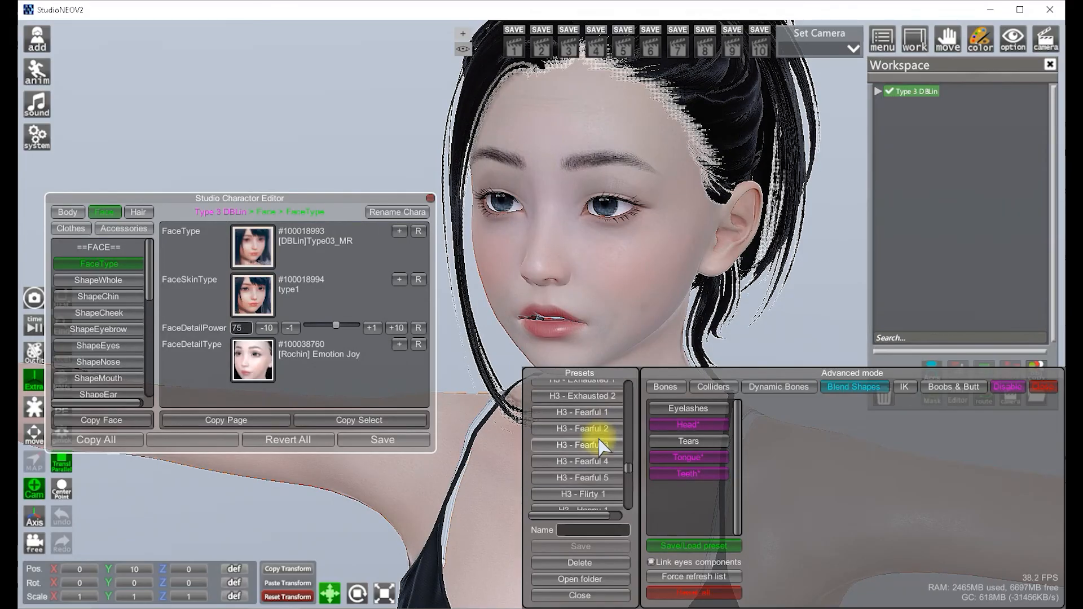
click(601, 450)
drag(650, 314, 649, 314)
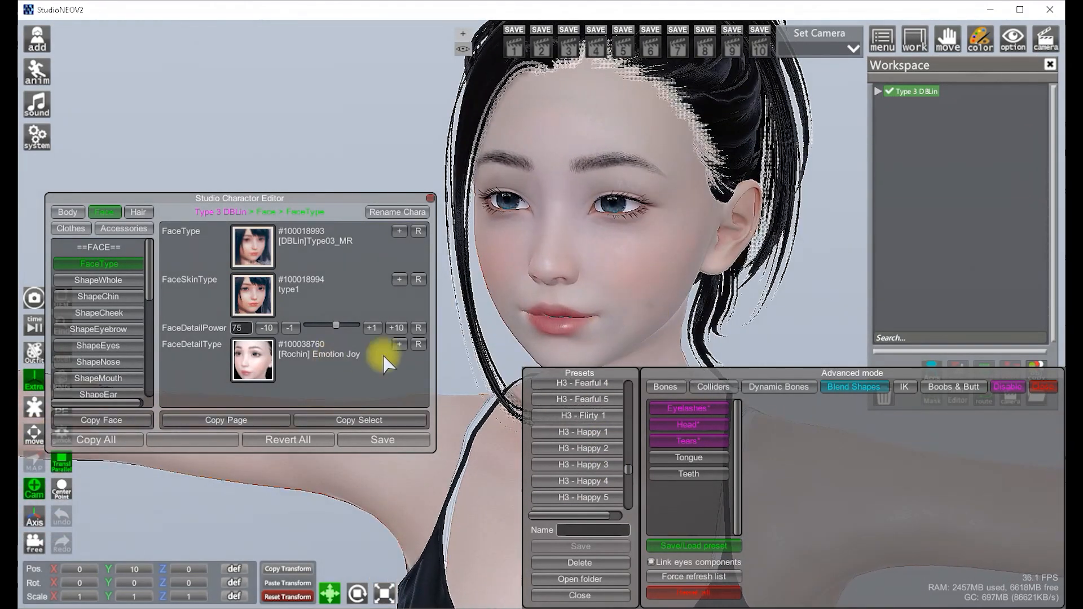
Set the face detail type to [Rochin] Emotion Sadness and bring the Sad presets into view
click(399, 345)
scroll(395, 401, down, 1)
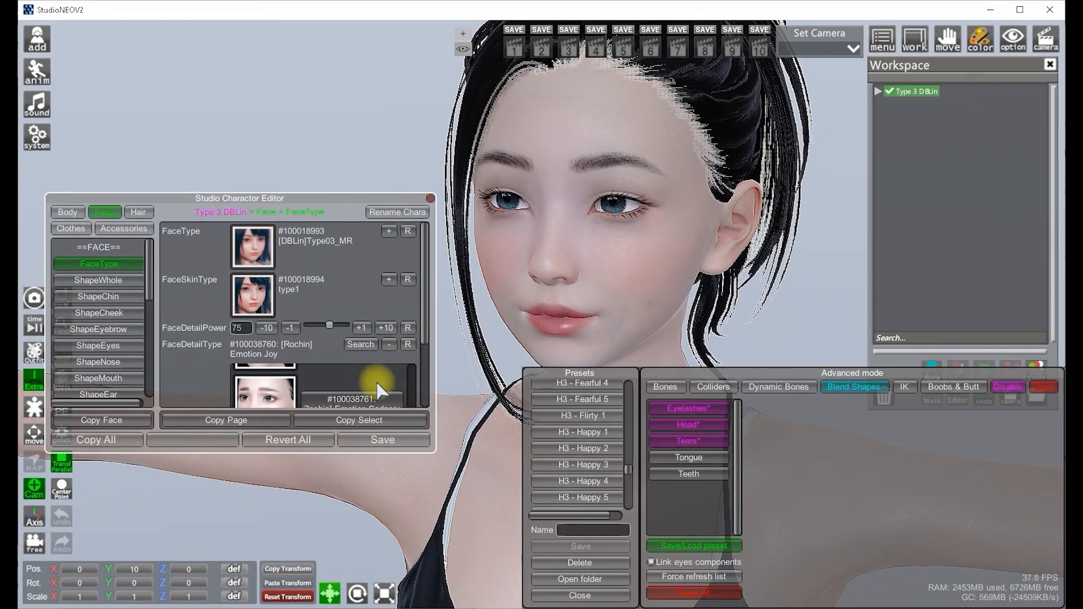
scroll(382, 389, down, 2)
click(362, 322)
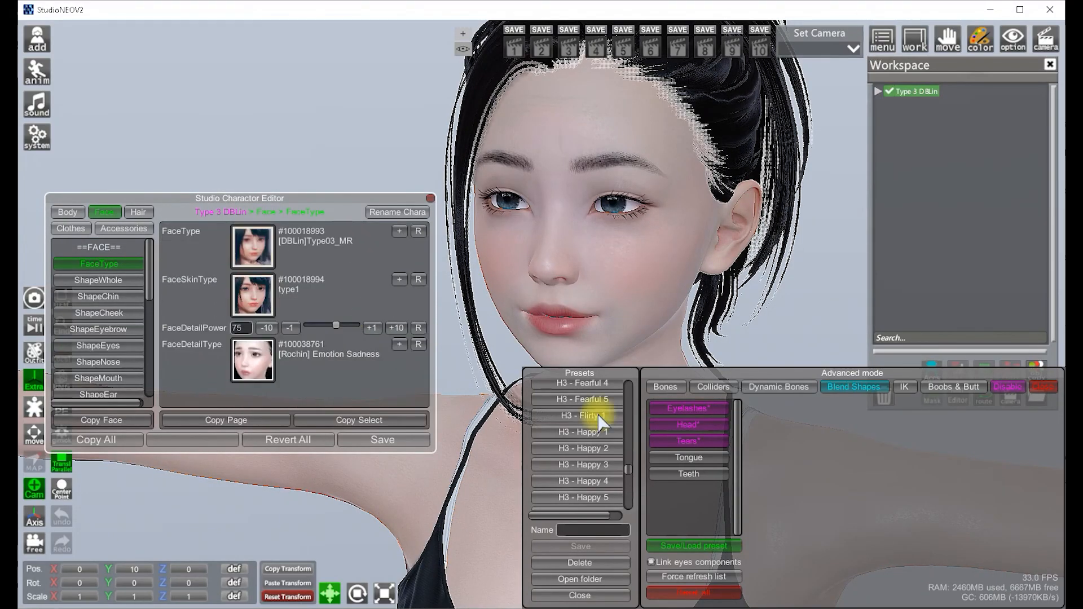
scroll(600, 420, down, 10)
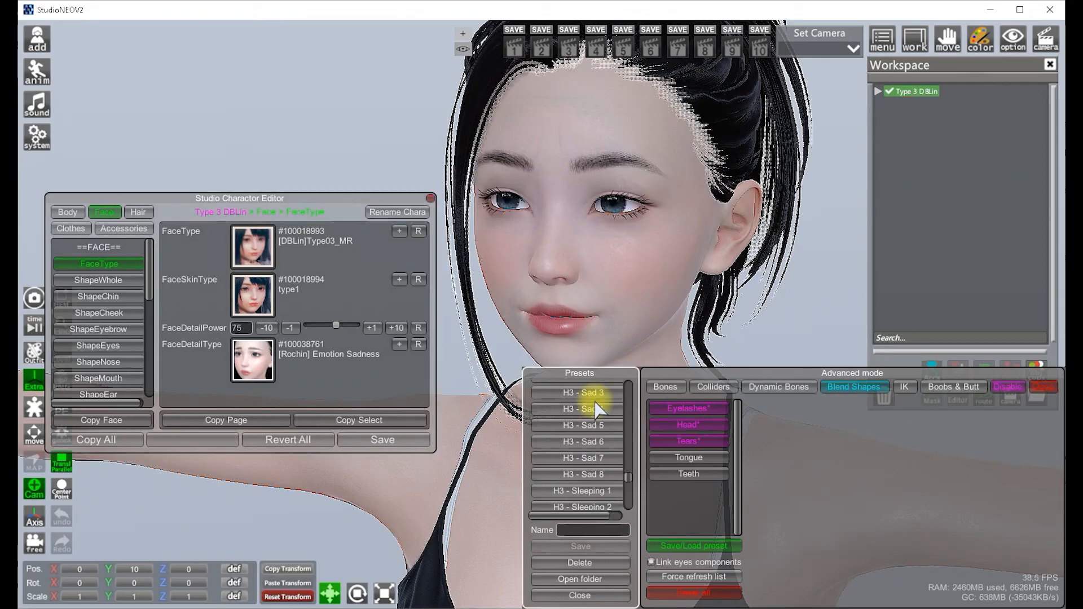
mouse_move(665, 339)
mouse_down()
mouse_move(652, 314)
mouse_move(659, 322)
mouse_up()
Set the face detail type to [Rochin] Emotion Surprise and apply the H3 - Surprised 1 preset
click(399, 345)
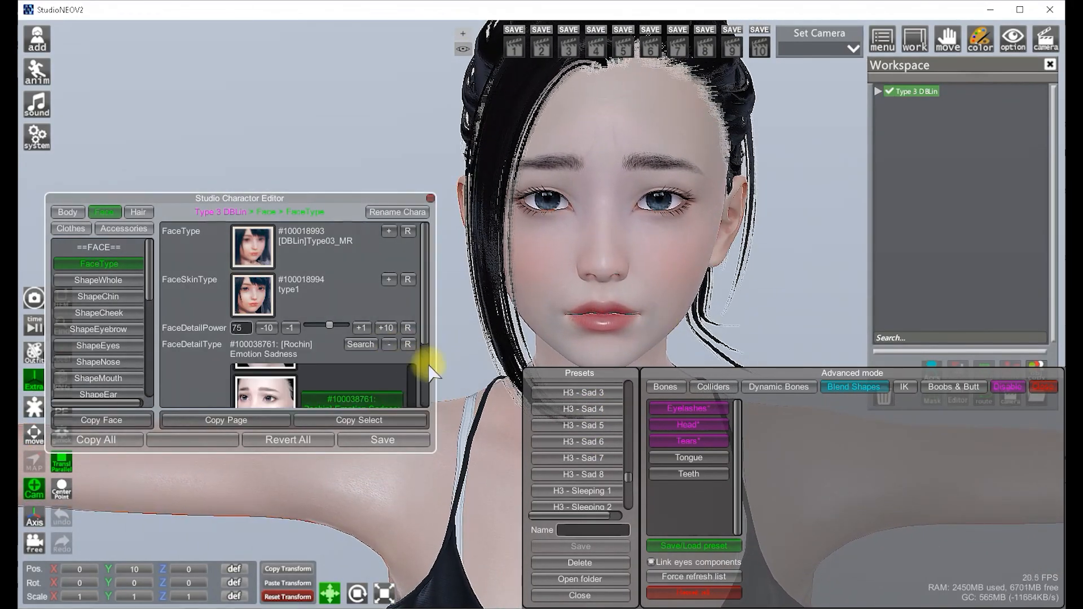
drag(426, 352, 423, 416)
click(375, 375)
scroll(593, 423, down, 5)
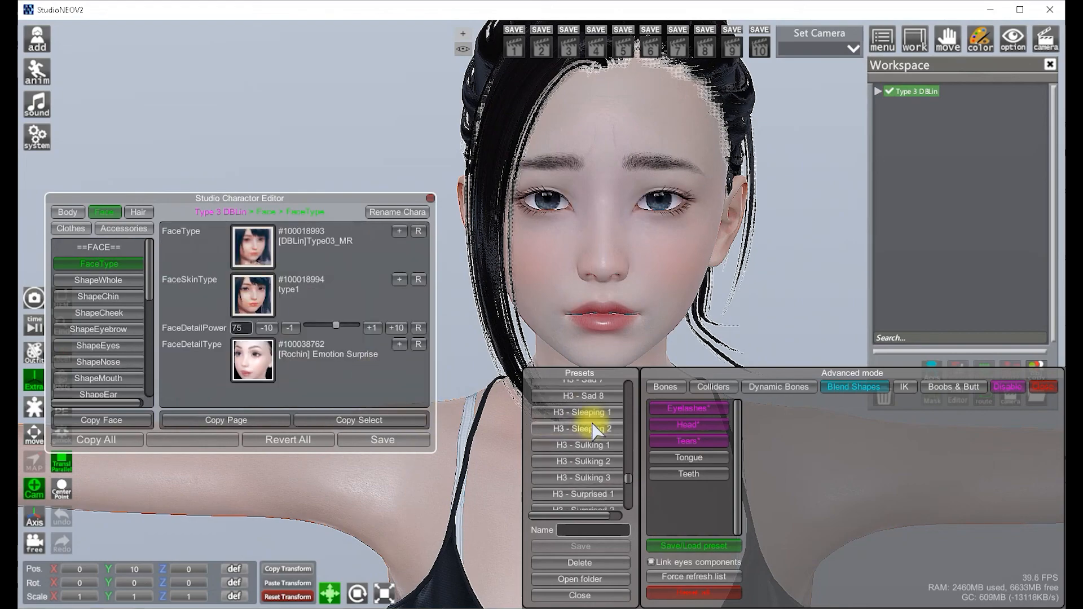
click(596, 448)
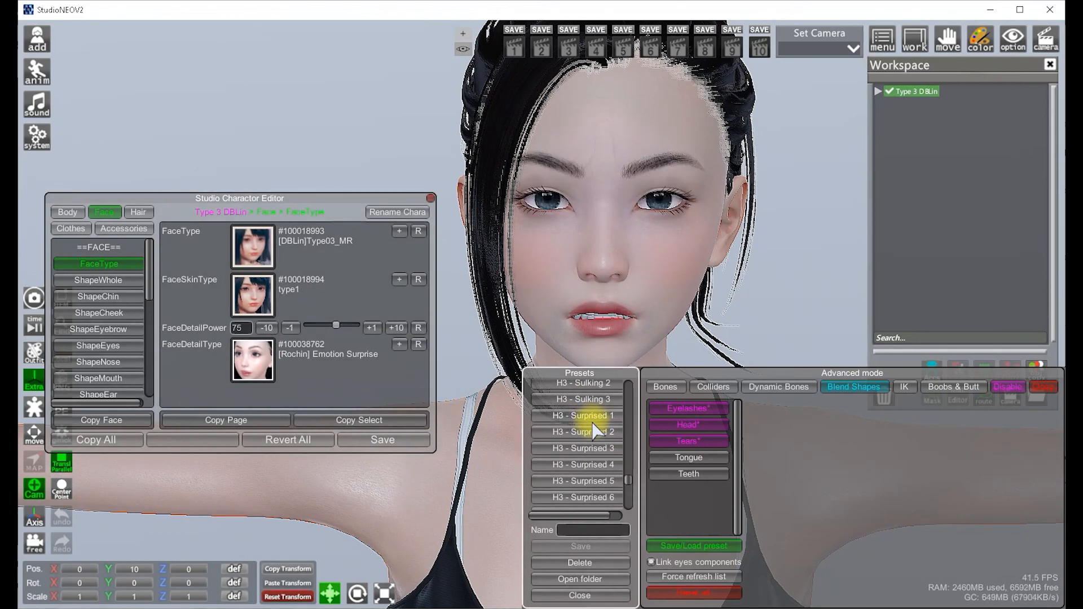
click(592, 422)
mouse_move(642, 339)
mouse_down()
mouse_move(679, 337)
mouse_move(636, 337)
mouse_move(671, 328)
mouse_move(677, 340)
mouse_up()
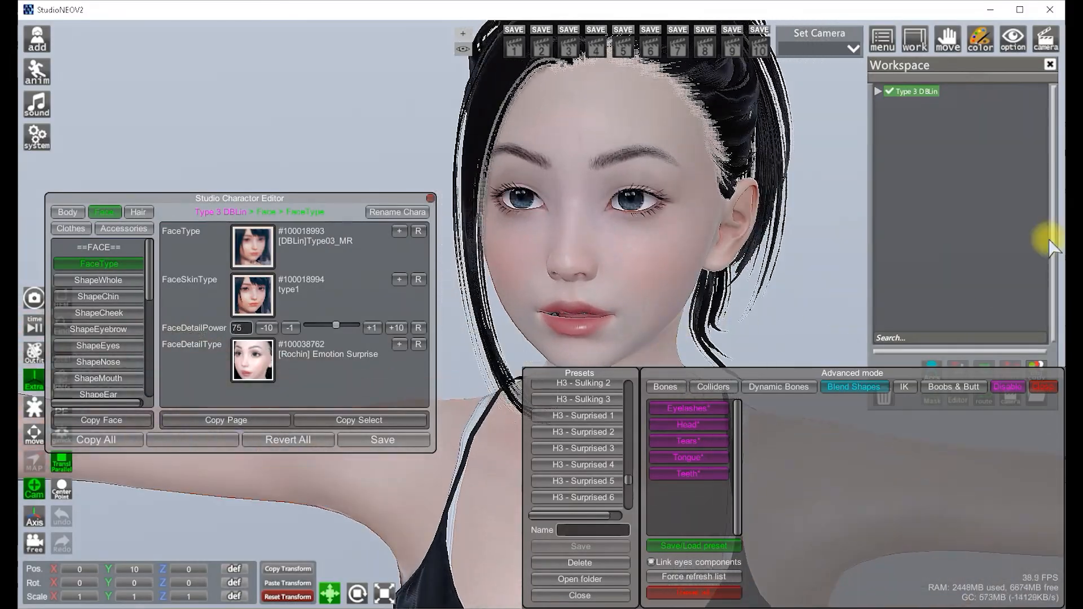